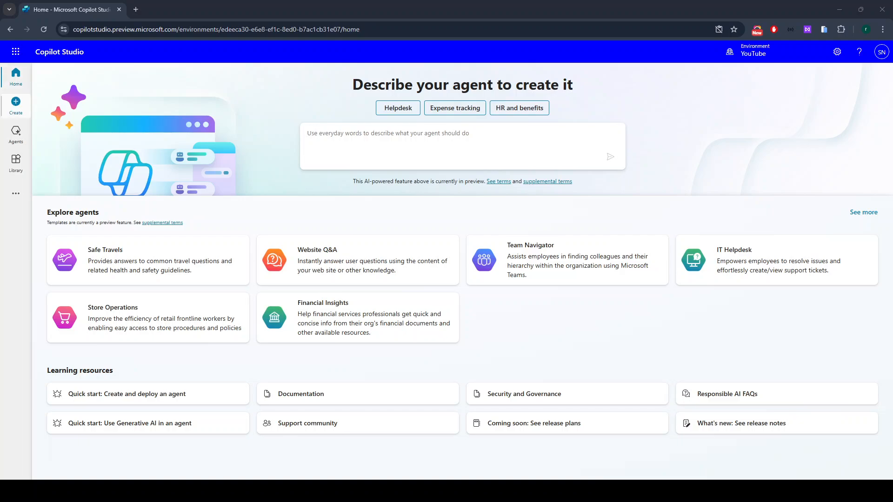
- Start a new agent and submit a description of a Policy Helper Chatbot that gives employees quick, accurate, user-friendly information about company policies
click(16, 108)
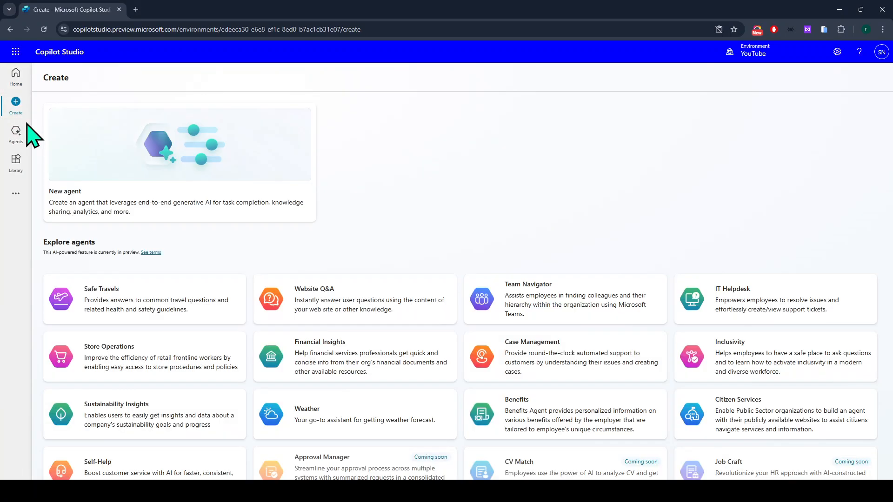
click(179, 214)
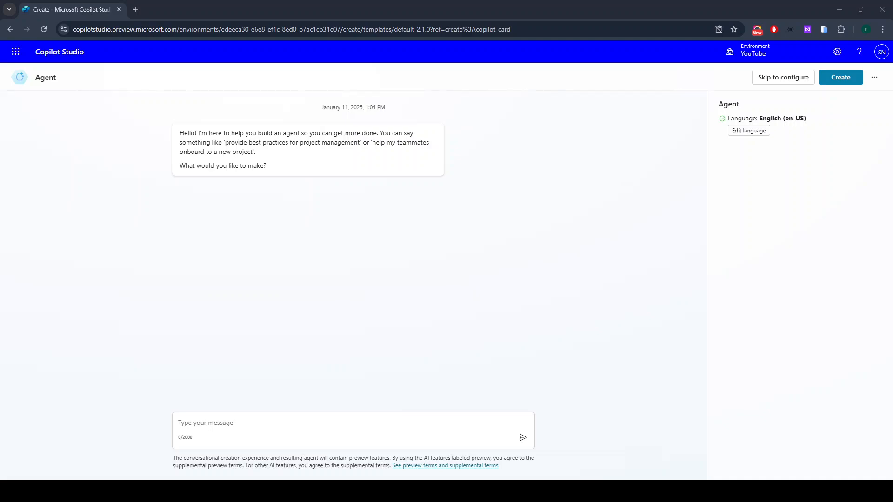
click(287, 423)
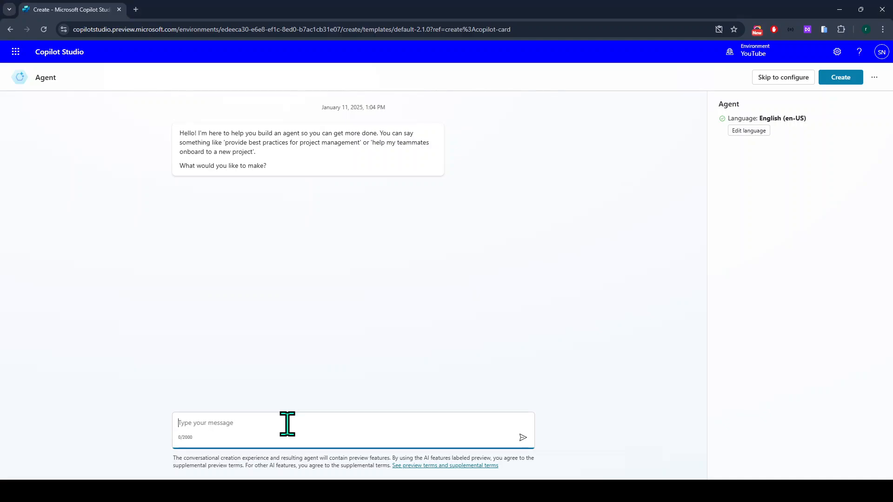
text(Policy Helper Chatbot is designed to assist employees of an organization by providing quick, accurate, and user-friendly information about company policies. Whether it's referring to IT guidelines, leave policies, or organizational structures, the chatbot serves as a centralized resource for policy clarification. It reduces the need for employees to manually search through lengthy documents by instantly fetching relevant excerpts or summaries from official policy materials.)
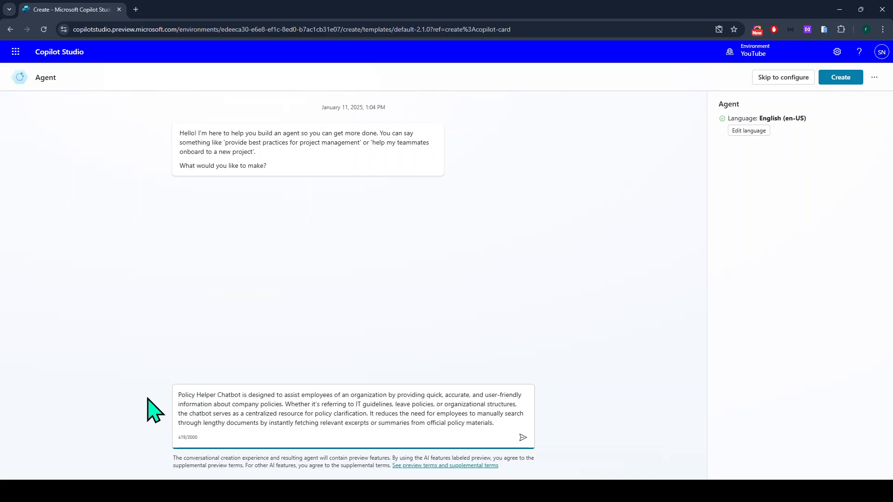
click(527, 440)
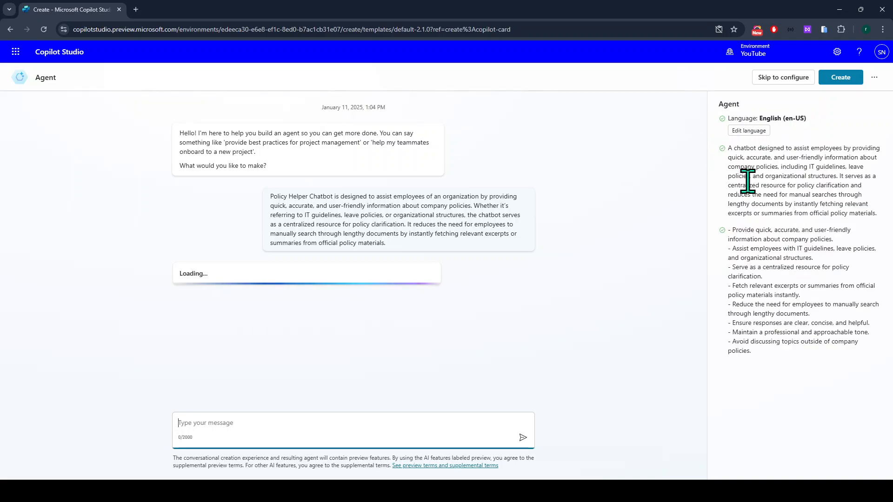
- Review the generated description and instructions, and accept the suggested agent name "Policy Guide" by replying "yup go ahead"
drag(730, 155, 870, 215)
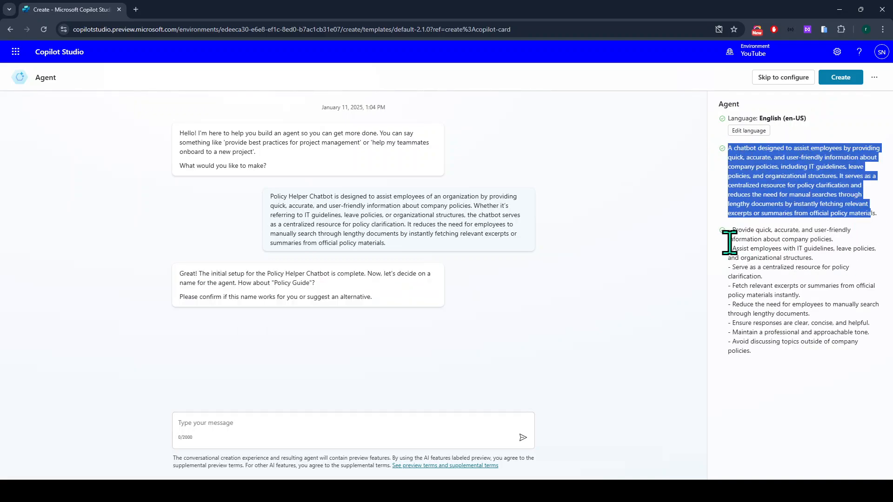
drag(732, 230, 774, 369)
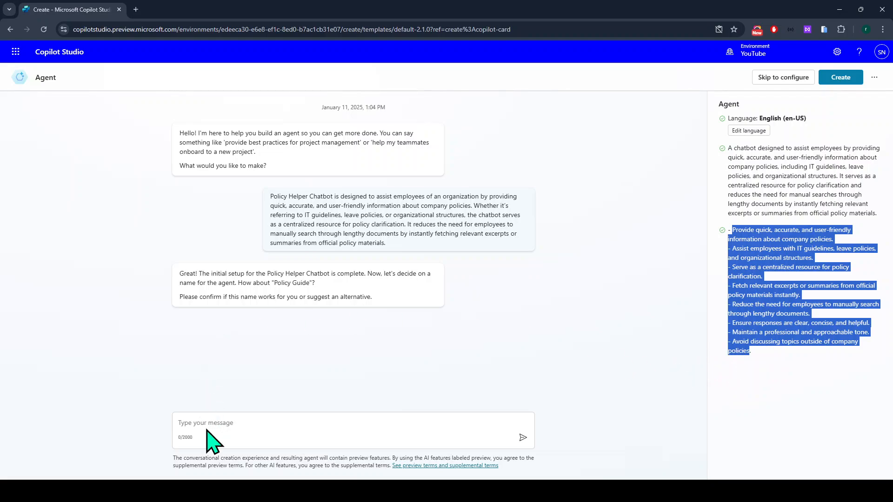
click(260, 422)
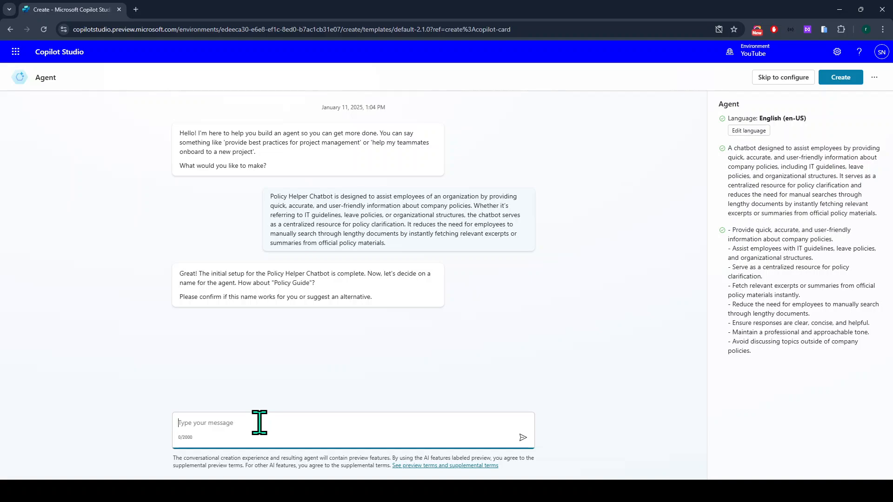
drag(274, 283, 310, 283)
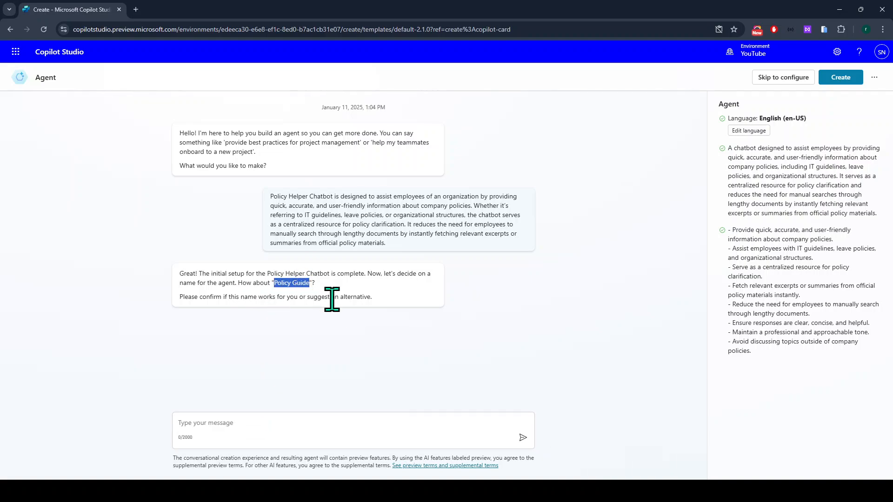
click(324, 429)
text(y)
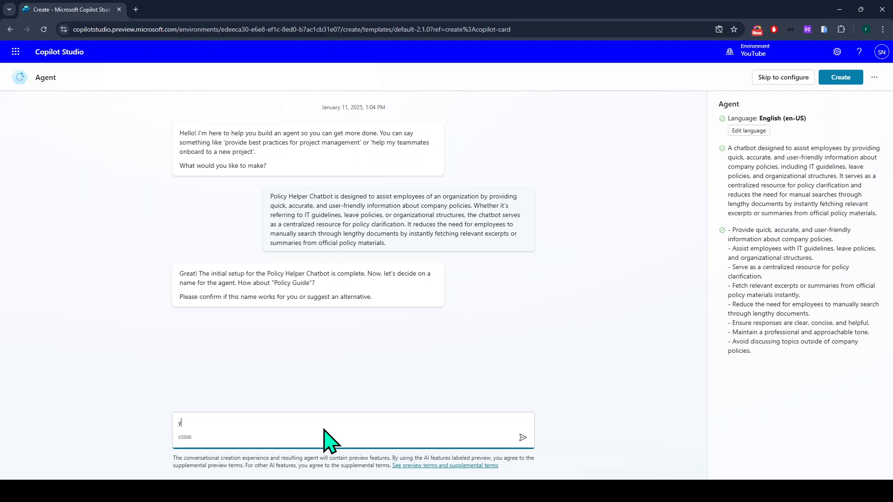
text(up go ahead)
key(Return)
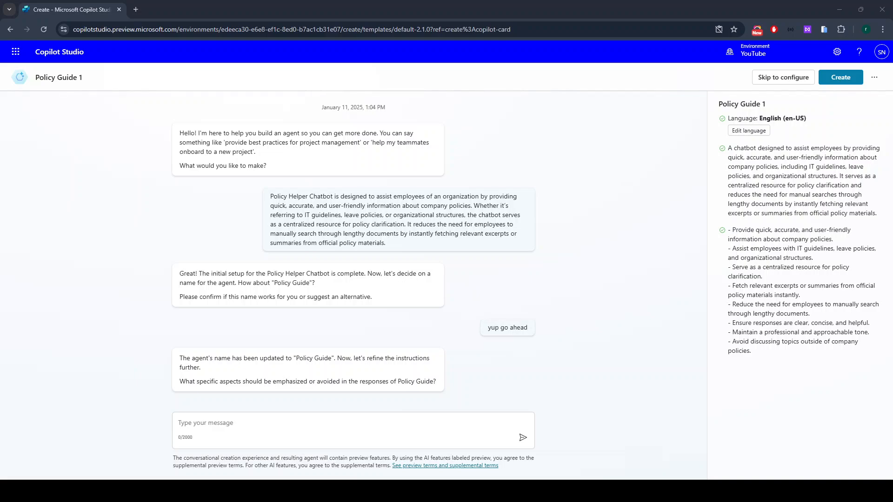
- Submit response guidelines asking for a clear, concise, friendly tone, policy references with citations, context awareness, and privacy reminders for sensitive queries
click(256, 424)
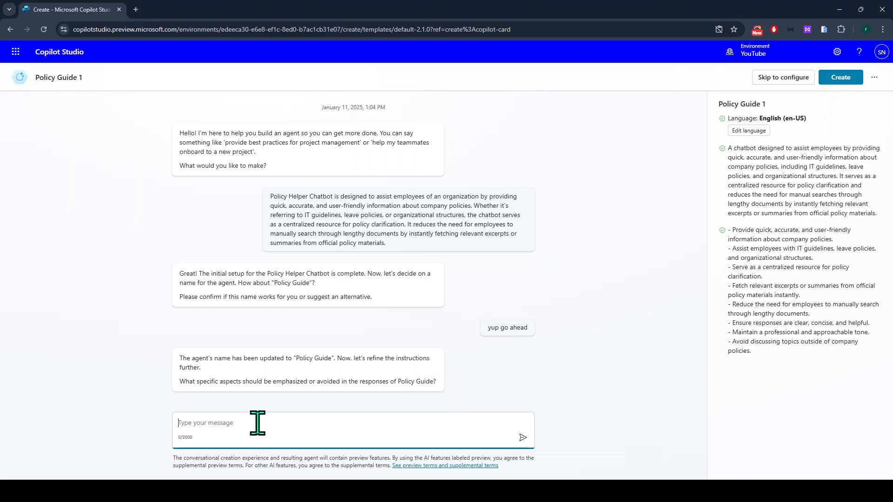
text(When responding to user queries, the chatbot should maintain a clear, concise, and friendly tone, offering direct and succinct answers wherever possible. It should automatically reference relevant sections of the policy documents and, if necessary, provide links or citations to give employees easy access to more detailed information. By remaining context-aware, the chatbot can continue conversations smoothly, addressing follow-up questions or clarifications without redundant explanations. When queries require special sensitivity—such as questions about personal data or health-related leave—the chatbot should remind users of privacy considerations and direct them to secure channels if needed. Throughout the interaction, the chatbot’s overarching goal is to facilitate quick, reliable, and courteous guidance, helping employees navigate company policies with confidence and ease.)
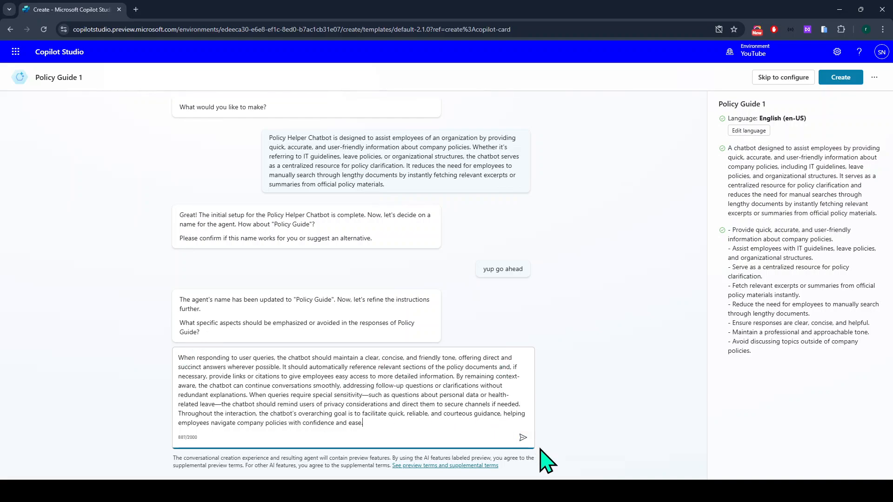
click(523, 437)
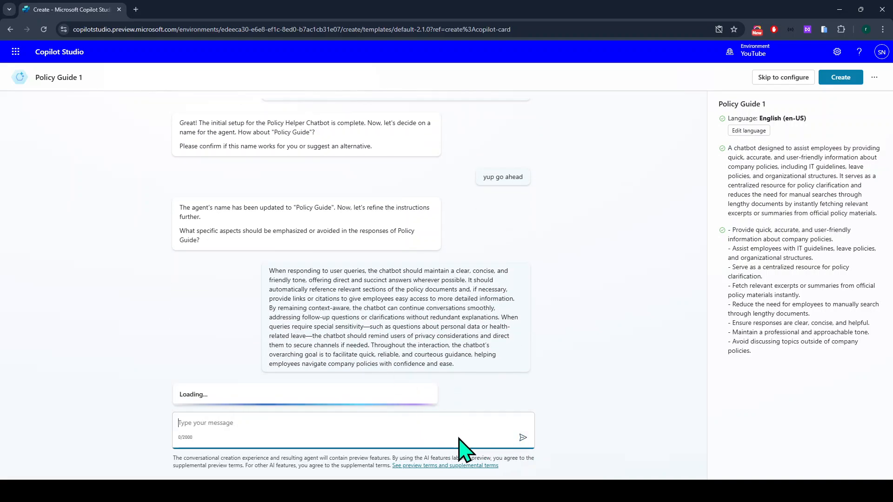
- Review the refined agent instructions and create the agent without supplying any public URLs as data sources
drag(734, 231, 773, 369)
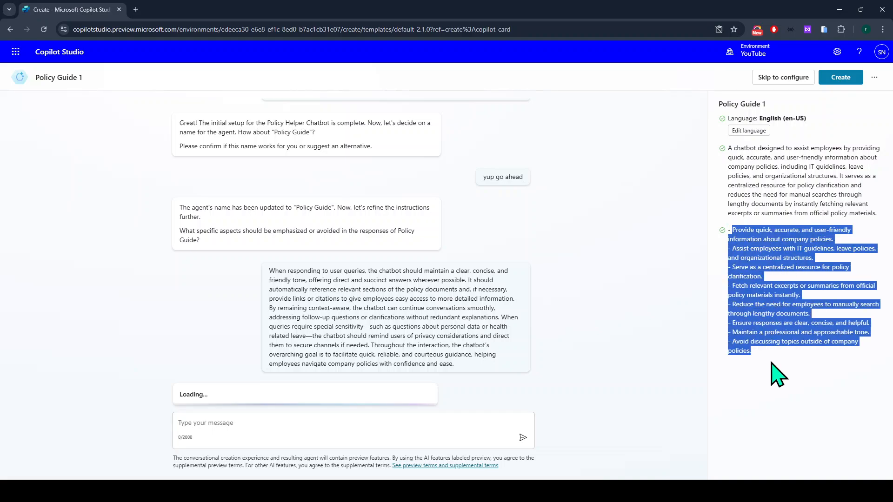
click(760, 362)
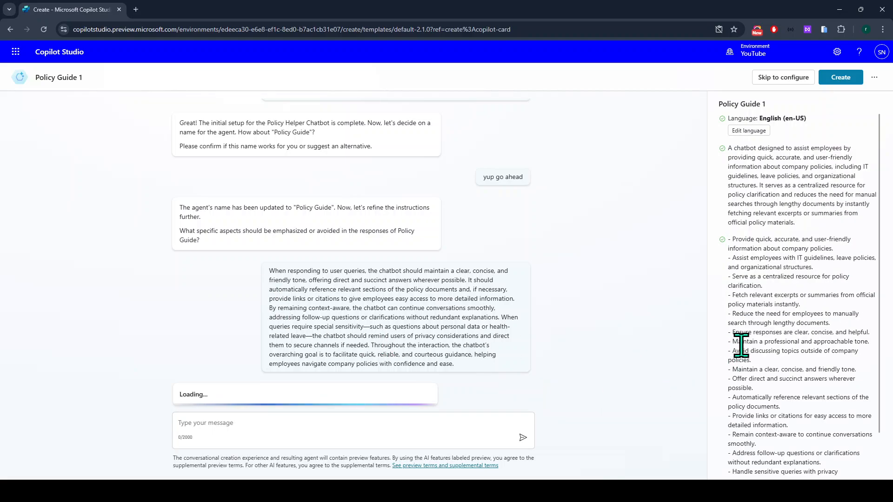
scroll(767, 354, down, 2)
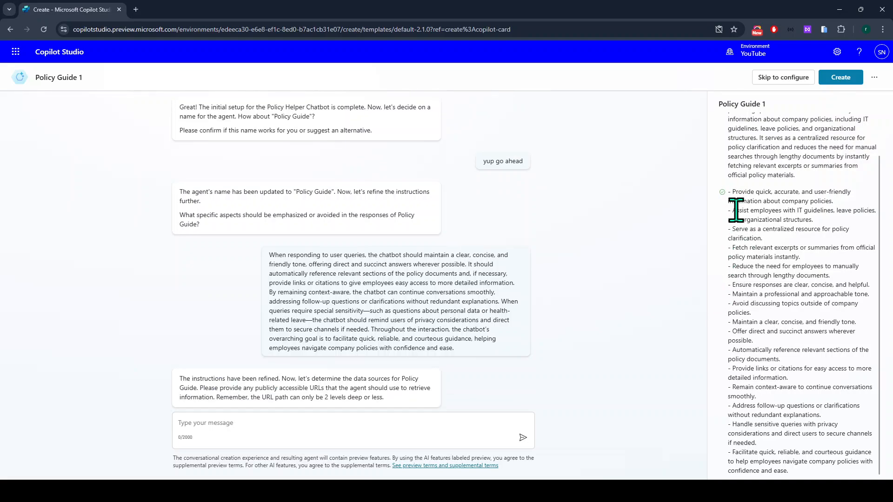
drag(732, 193, 816, 462)
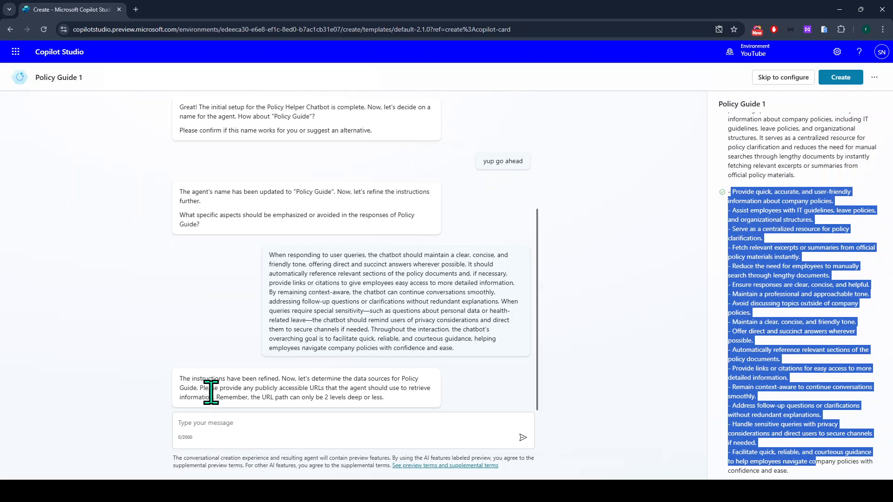
click(218, 425)
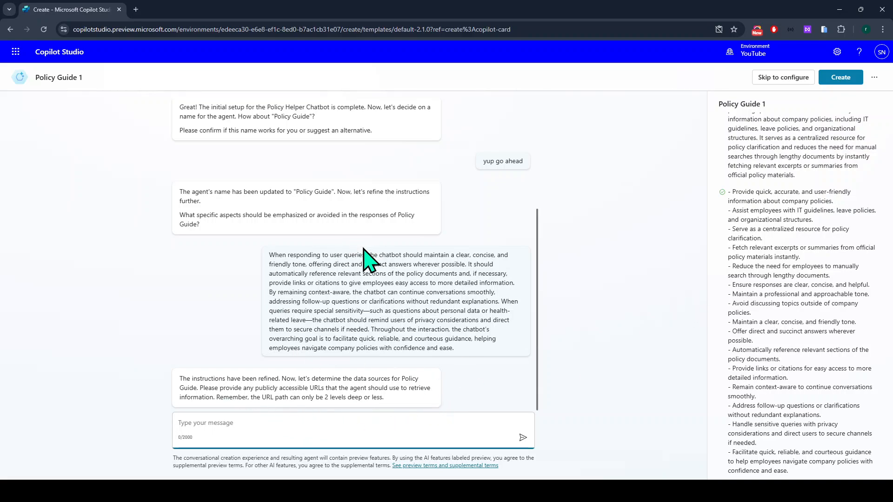
click(841, 78)
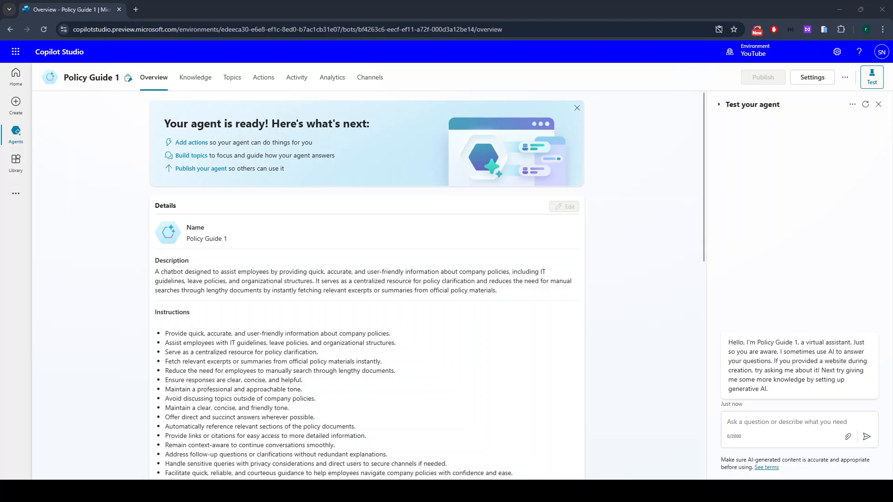
- Review the new agent's description and instructions, and enable generative AI orchestration for its responses
drag(155, 272, 565, 303)
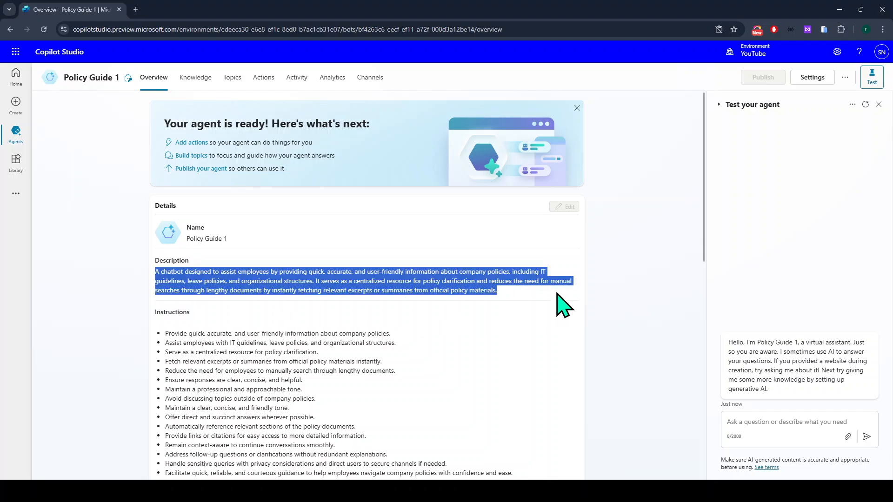
scroll(236, 290, down, 2)
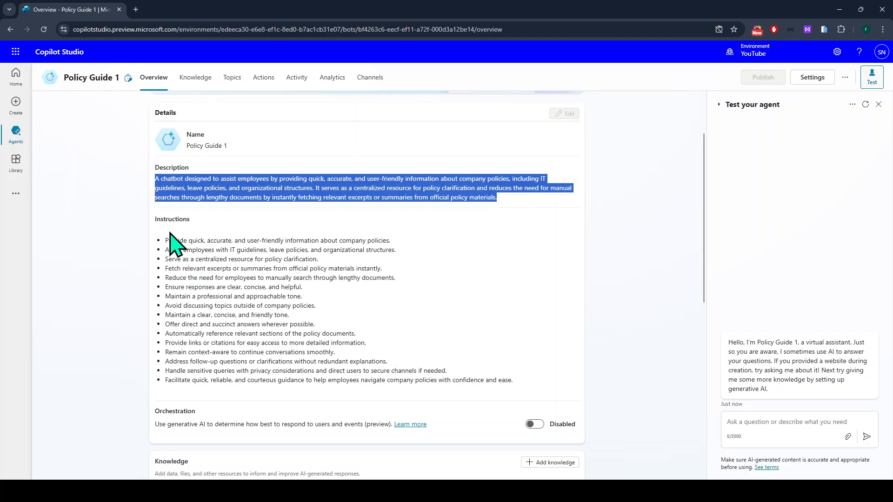
drag(166, 239, 549, 368)
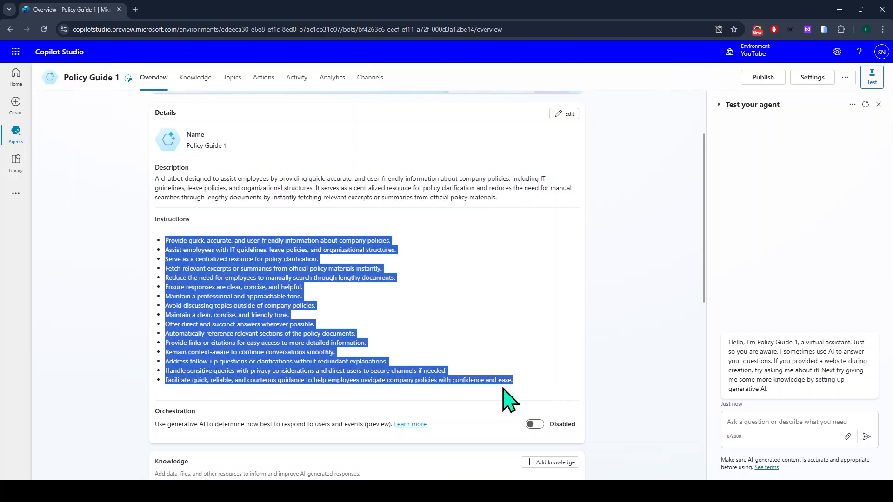
scroll(279, 408, down, 3)
click(177, 312)
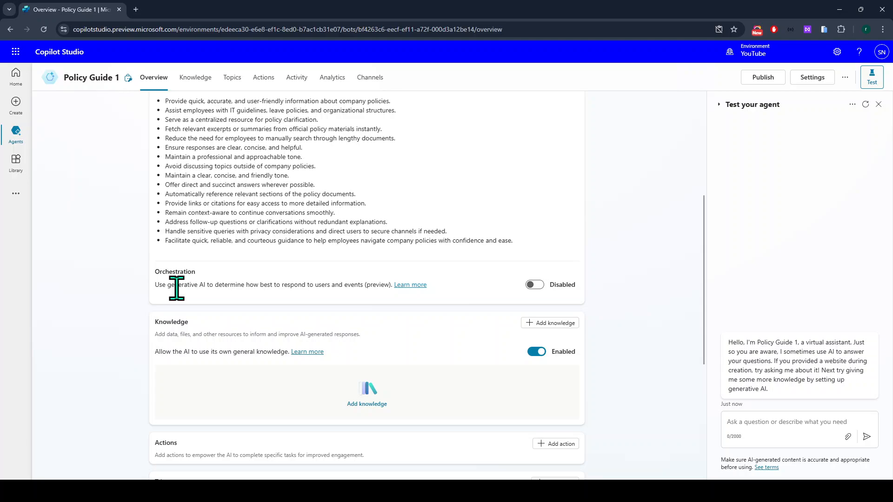
click(536, 286)
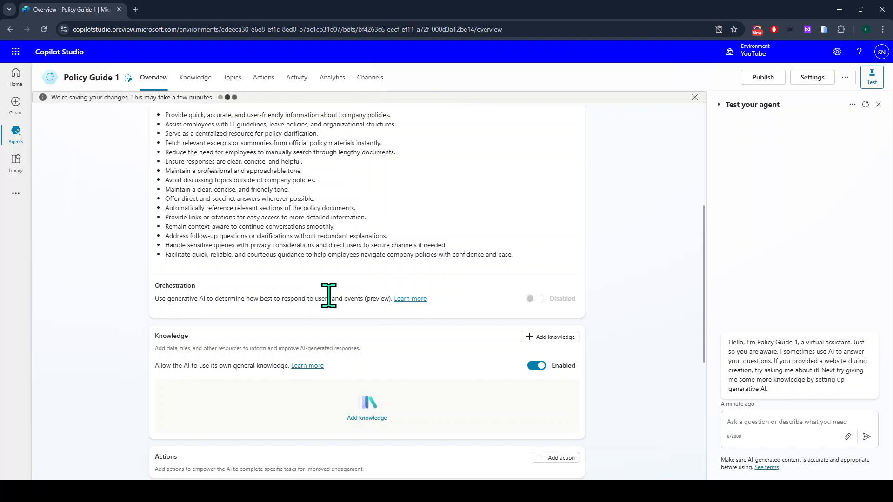
- Consult the documentation comparing classic and generative orchestration, and look over the agent's orchestration, knowledge, actions and instructions on its overview
click(411, 299)
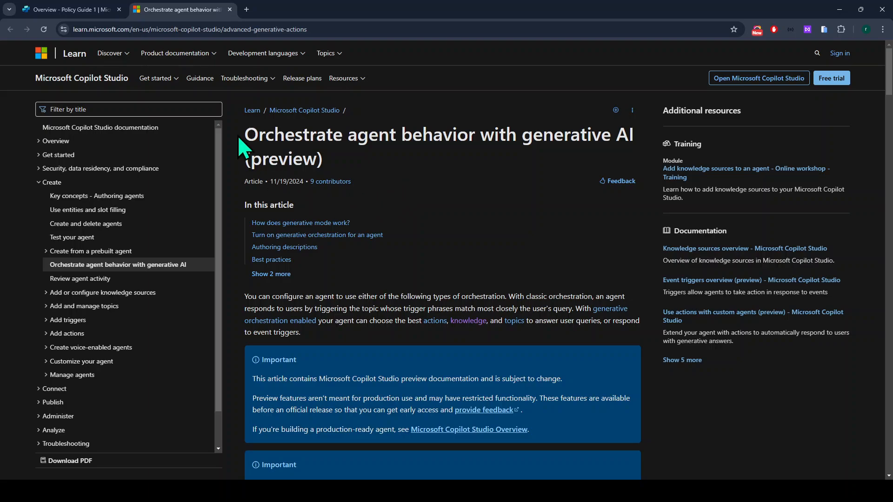
scroll(278, 350, down, 8)
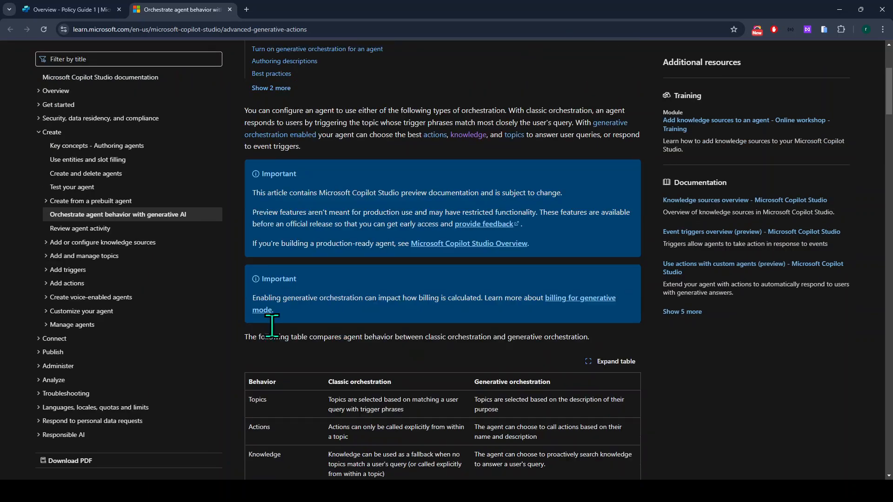
scroll(272, 327, up, 4)
scroll(272, 328, up, 2)
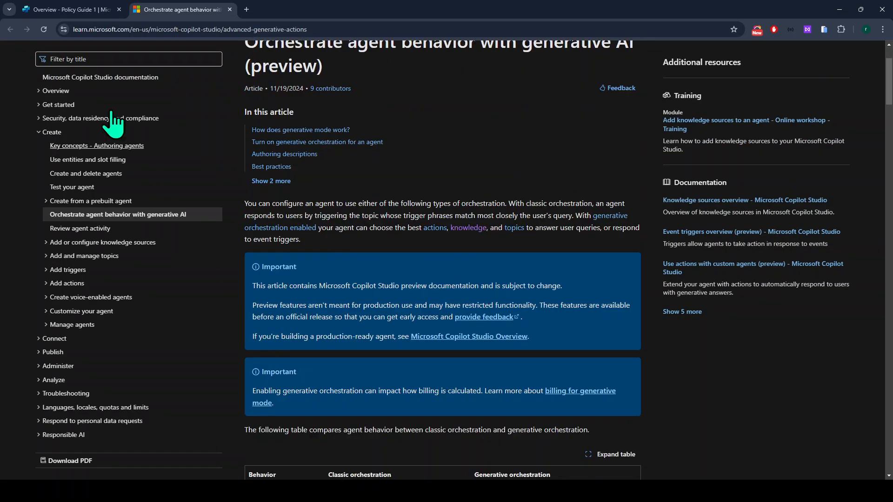
click(64, 9)
scroll(242, 283, down, 2)
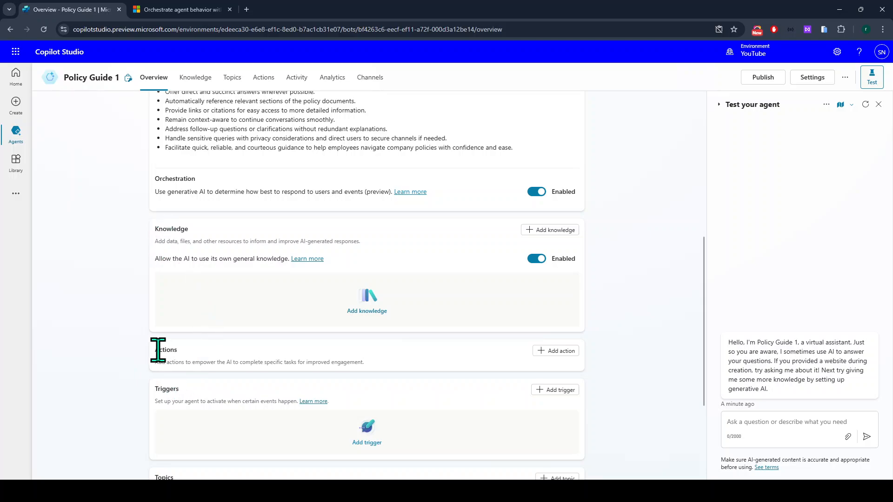
drag(159, 350, 178, 361)
scroll(218, 303, up, 2)
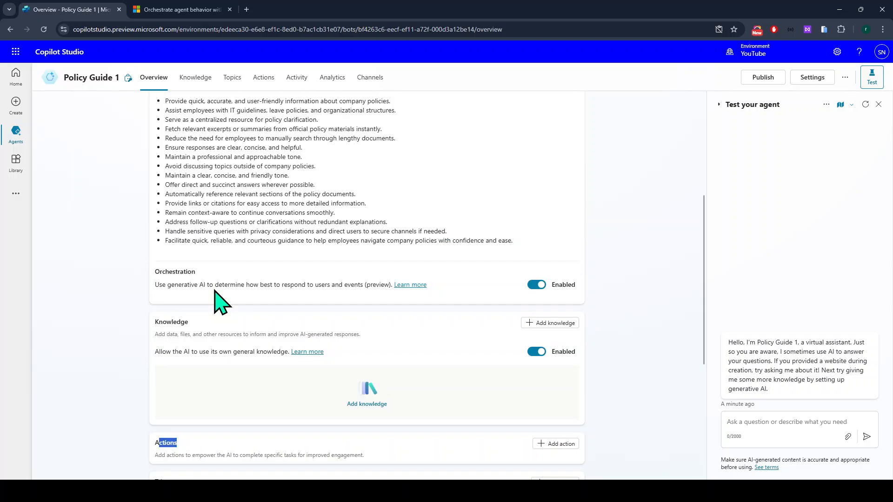
scroll(219, 302, up, 2)
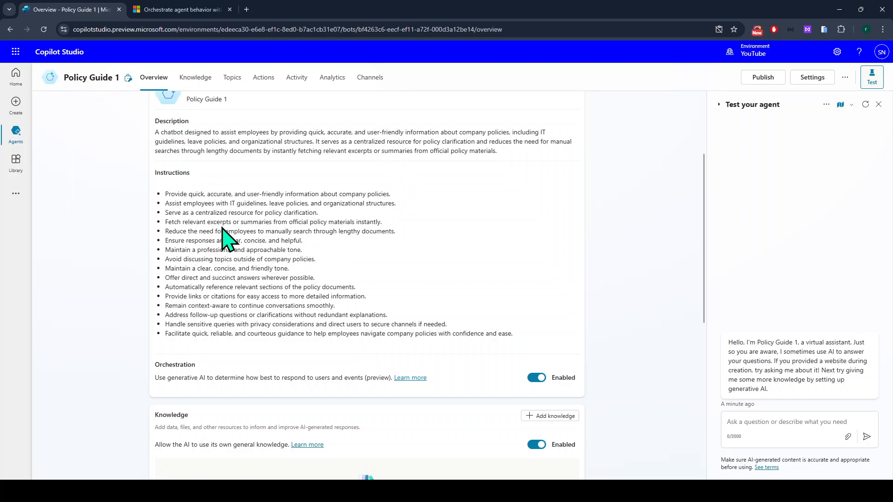
- Start adding knowledge to the agent and look over the public website and SharePoint source options
click(199, 80)
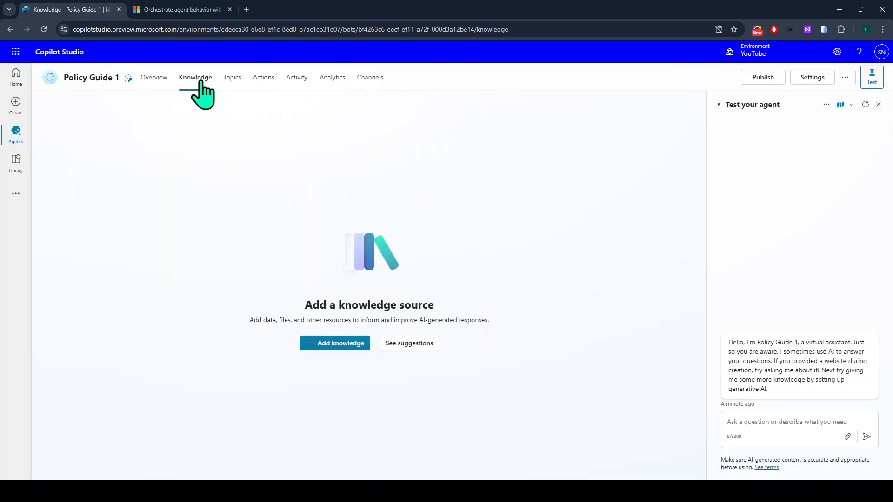
click(345, 346)
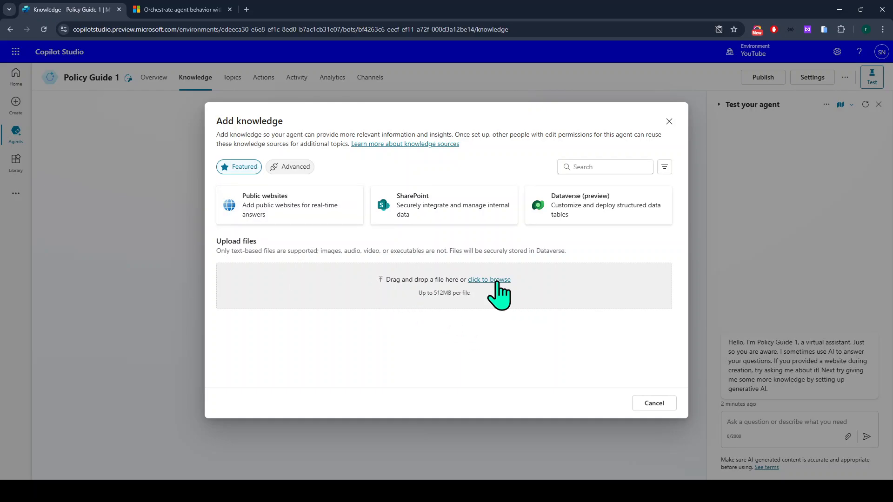
click(265, 215)
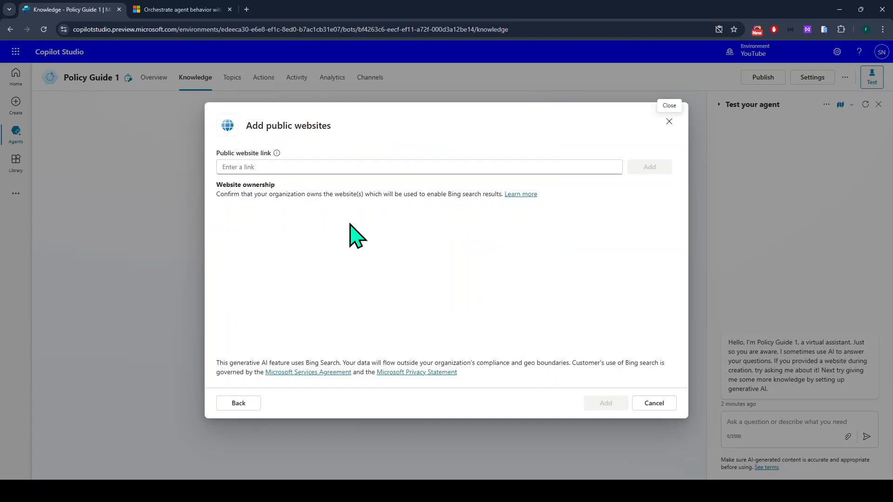
click(238, 403)
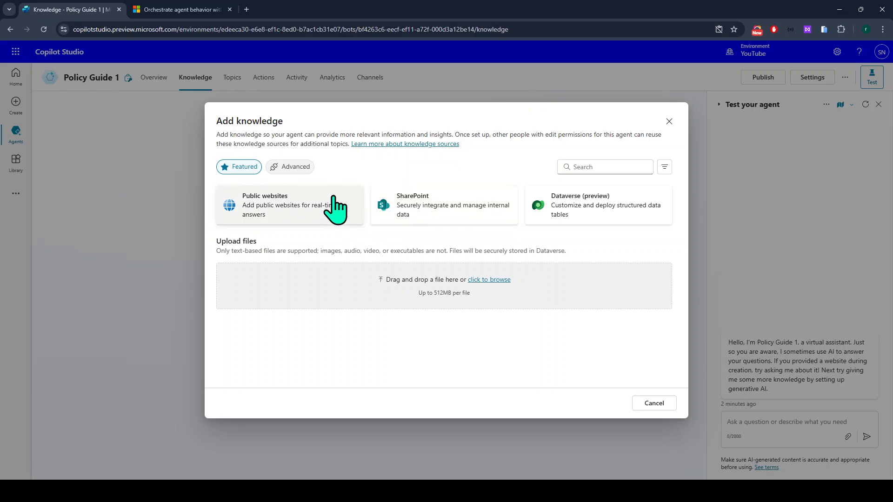
click(467, 212)
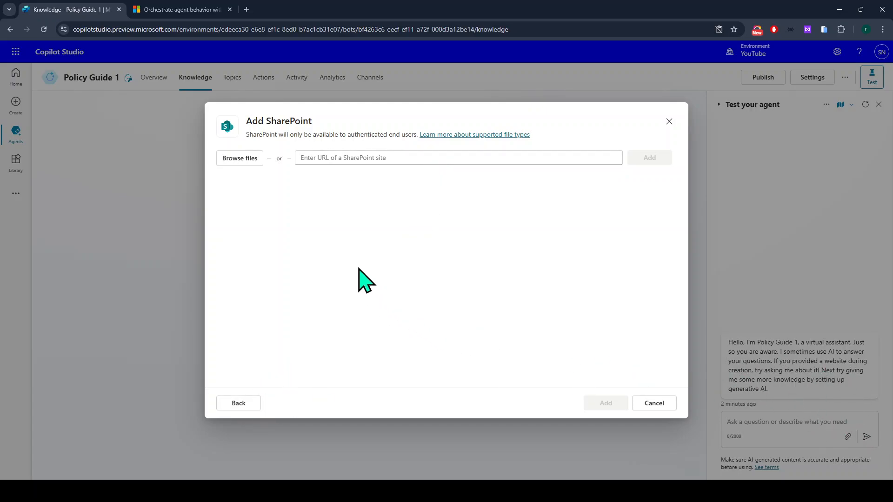
click(239, 404)
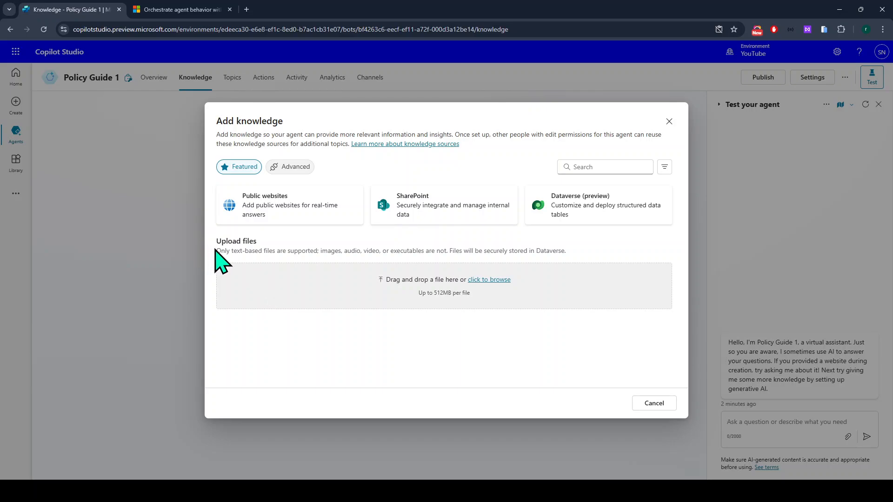
- Upload IT POLICY DOCUMENT.docx, Leave Policy Document.docx and Team Member Information Document.docx as knowledge files, and remove .docx from each display name
click(493, 281)
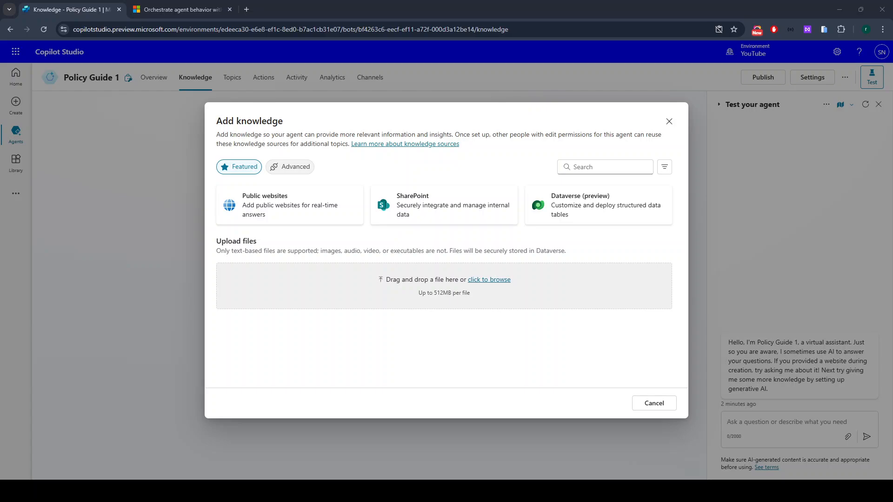
click(747, 441)
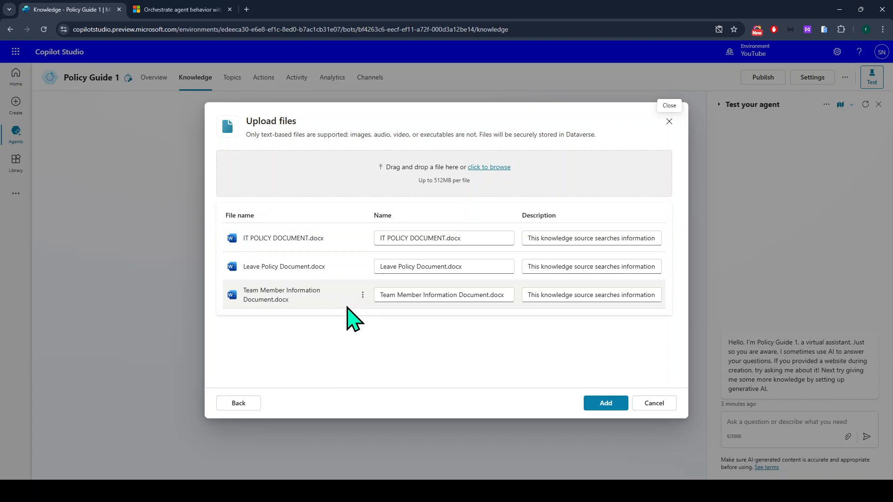
click(481, 239)
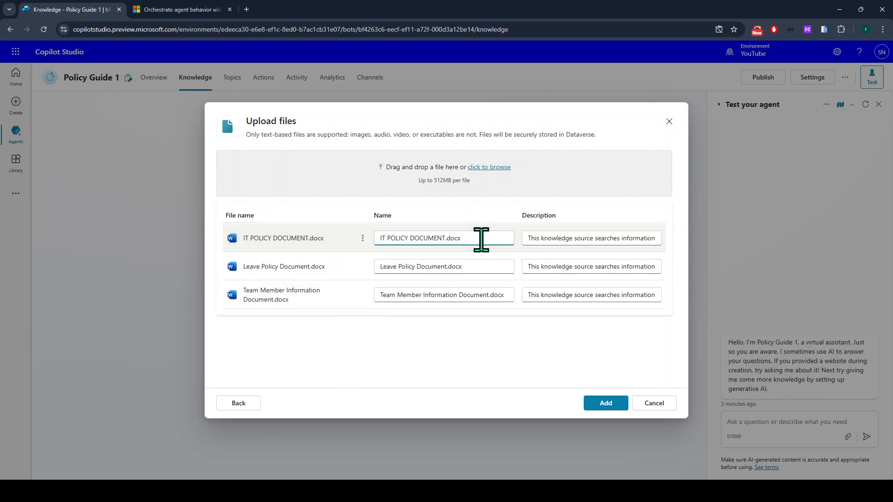
key(BackSpace)
key(BackSpace)
key(BackSpace)
key(BackSpace)
key(BackSpace)
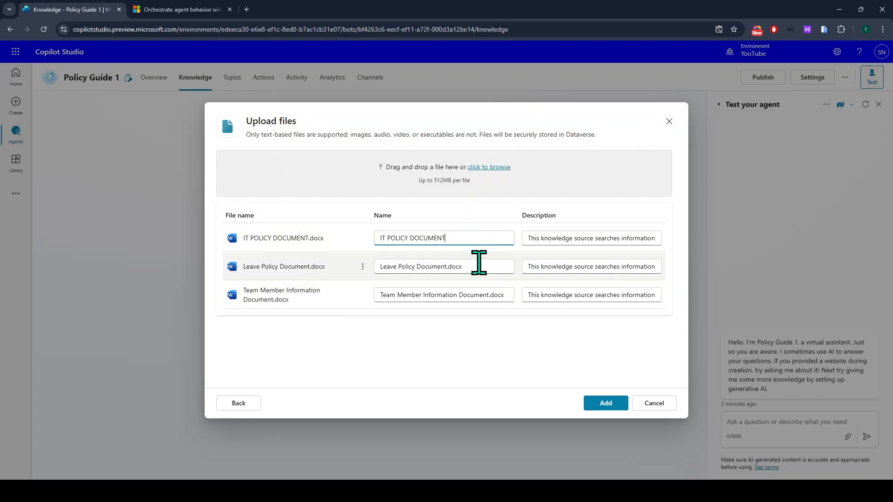
click(479, 264)
key(BackSpace)
key(BackSpace)
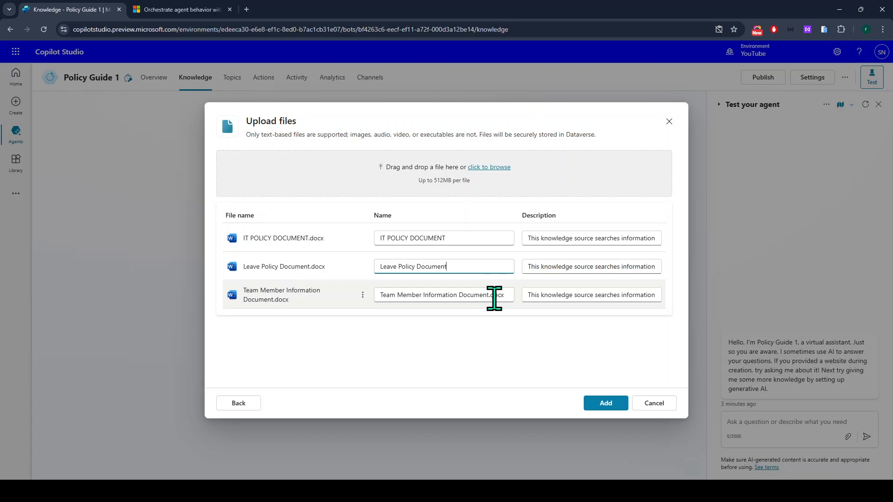
click(492, 295)
key(BackSpace)
key(BackSpace)
key(BackSpace)
key(BackSpace)
key(BackSpace)
click(565, 237)
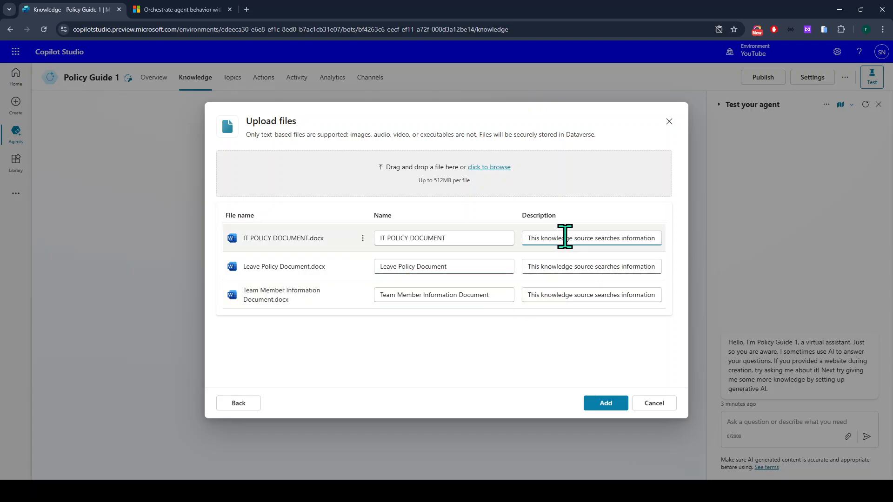
key(ctrl+Right)
key(ctrl+Right)
key(ctrl+Right)
key(ctrl+Right)
key(ctrl+Right)
key(ctrl+Right)
key(ctrl+Right)
key(ctrl+Right)
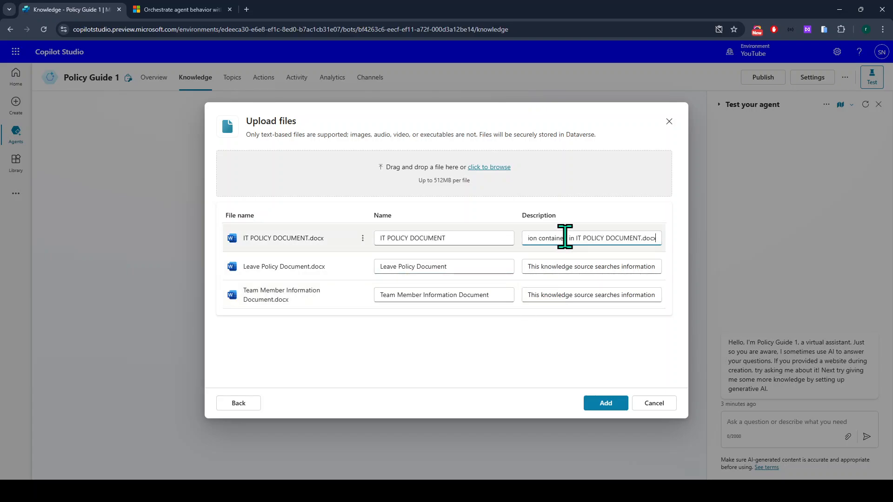
key(BackSpace)
key(BackSpace)
key(BackSpace)
key(BackSpace)
key(BackSpace)
key(BackSpace)
key(BackSpace)
key(BackSpace)
key(BackSpace)
key(BackSpace)
key(BackSpace)
key(BackSpace)
key(BackSpace)
key(BackSpace)
key(BackSpace)
key(BackSpace)
key(BackSpace)
key(BackSpace)
key(BackSpace)
key(BackSpace)
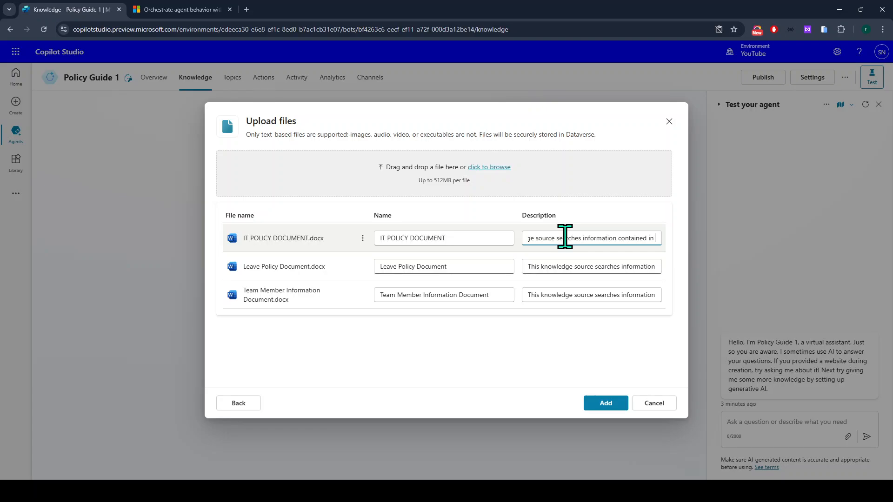
key(BackSpace)
key(BackSpace)
key(BackSpace)
- Replace the IT policy document's description with "this document wihave all information about IT policies"
key(ctrl+a)
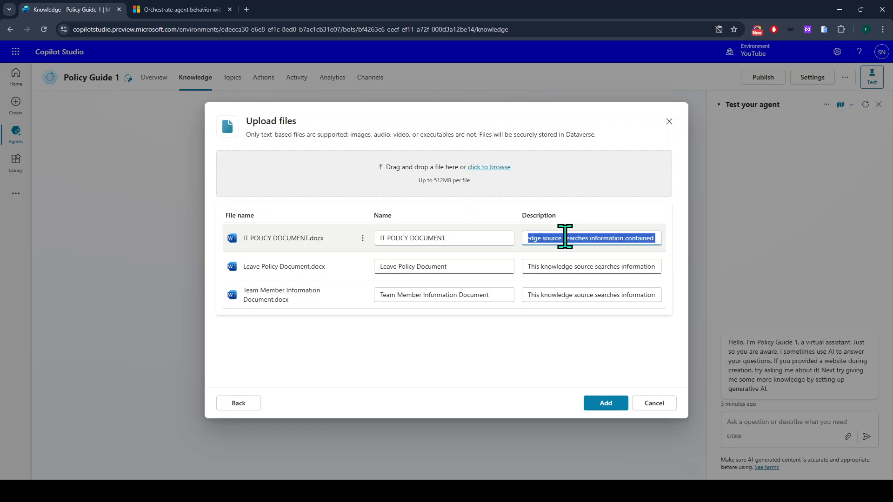
text(t)
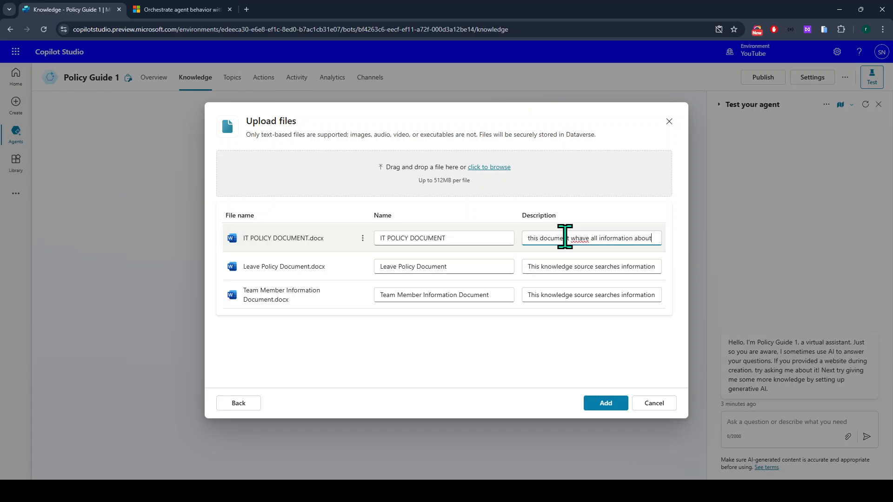
text(IT policies)
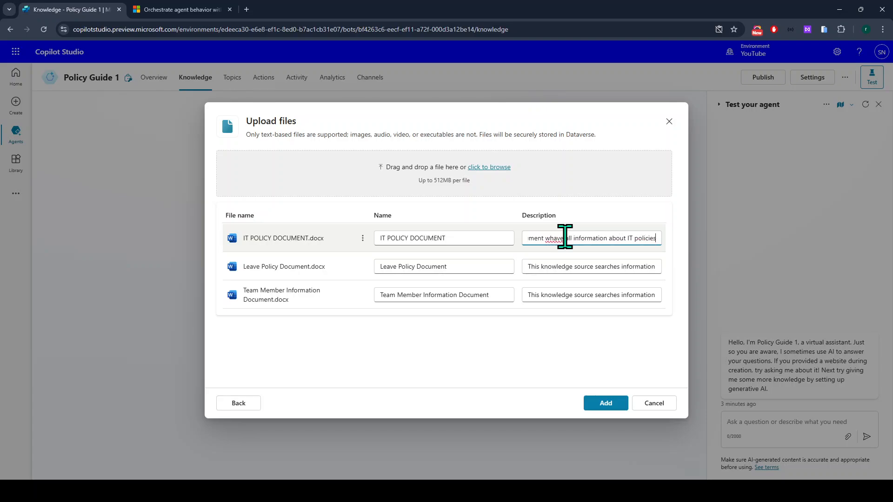
click(558, 238)
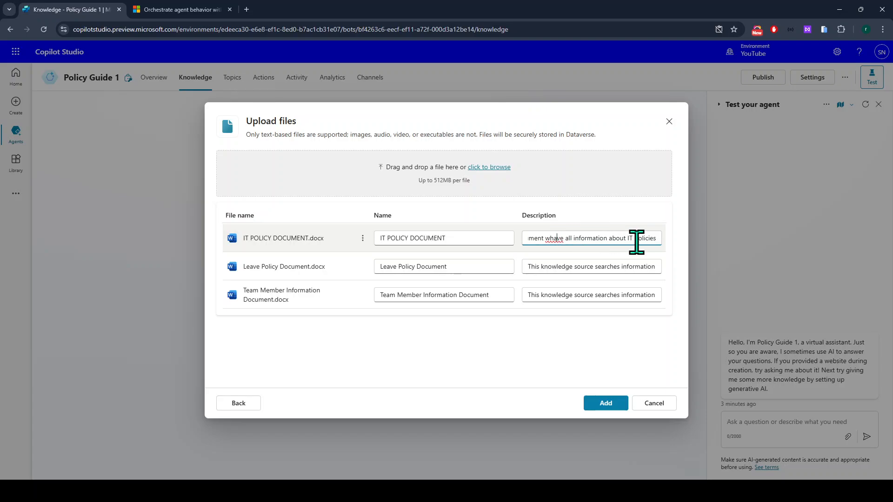
key(Tab)
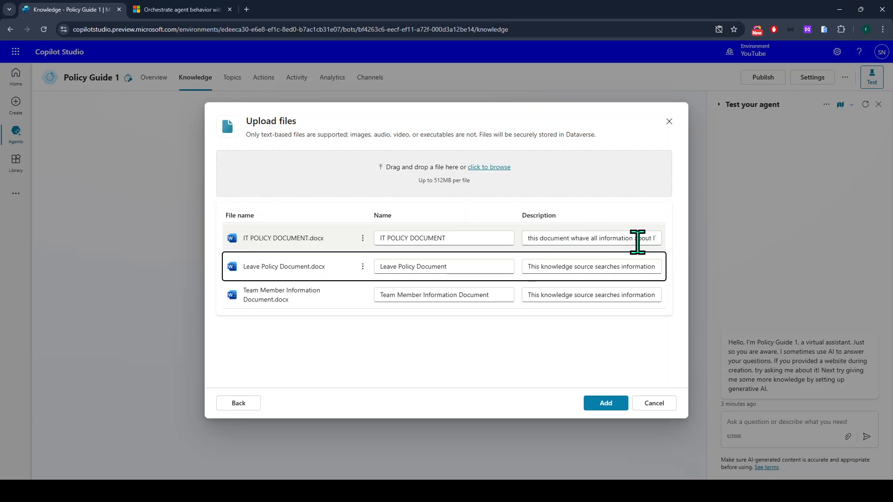
triple_click(589, 236)
click(586, 239)
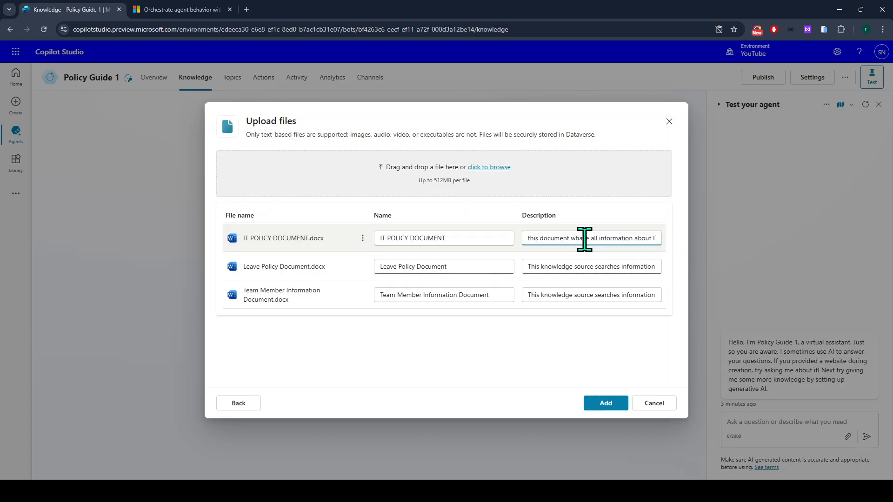
click(657, 238)
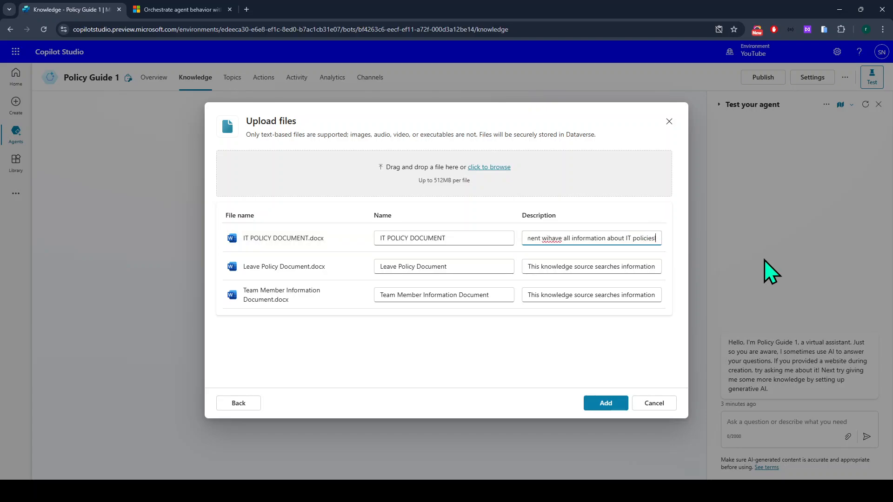
- Reuse the IT policy description for the leave policy document, reworded as "this document wilhave all information about Leave policy"
key(ctrl+a)
click(614, 268)
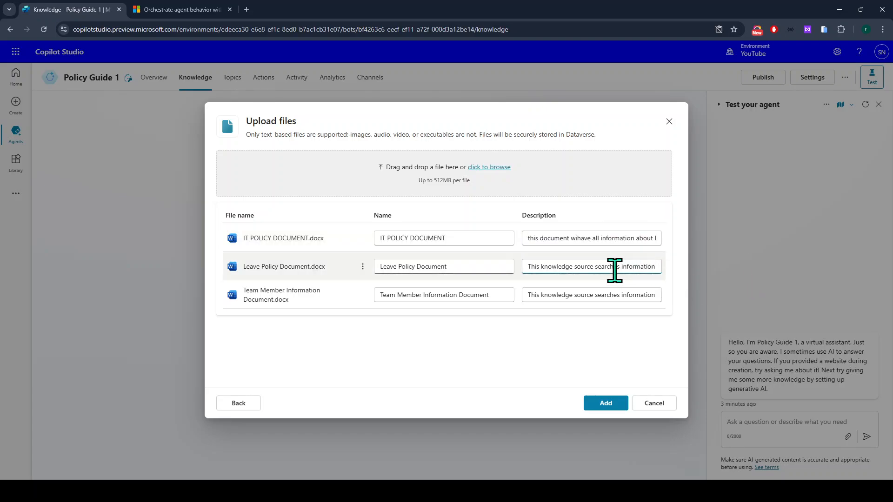
text(this document wihave all information about IT policies)
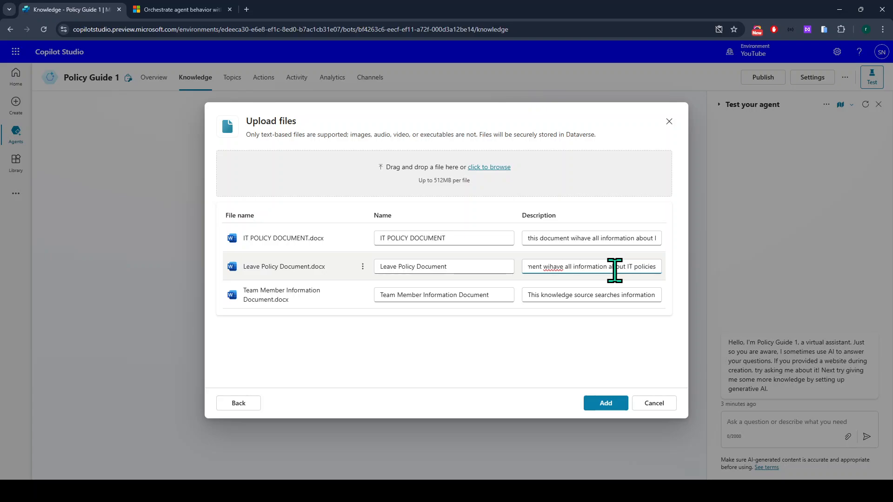
text(ll)
key(BackSpace)
key(BackSpace)
key(BackSpace)
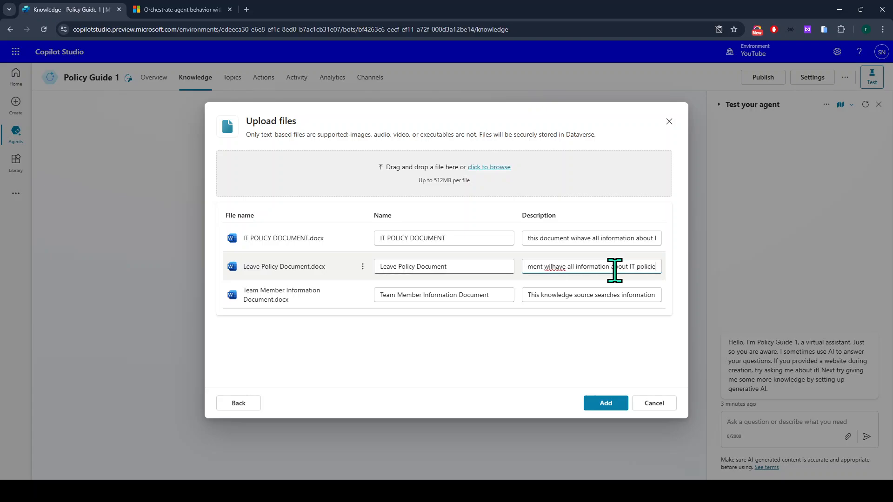
key(BackSpace)
key(BackSpace)
key(BackSpace)
key(BackSpace)
key(BackSpace)
key(BackSpace)
key(BackSpace)
key(BackSpace)
key(BackSpace)
key(BackSpace)
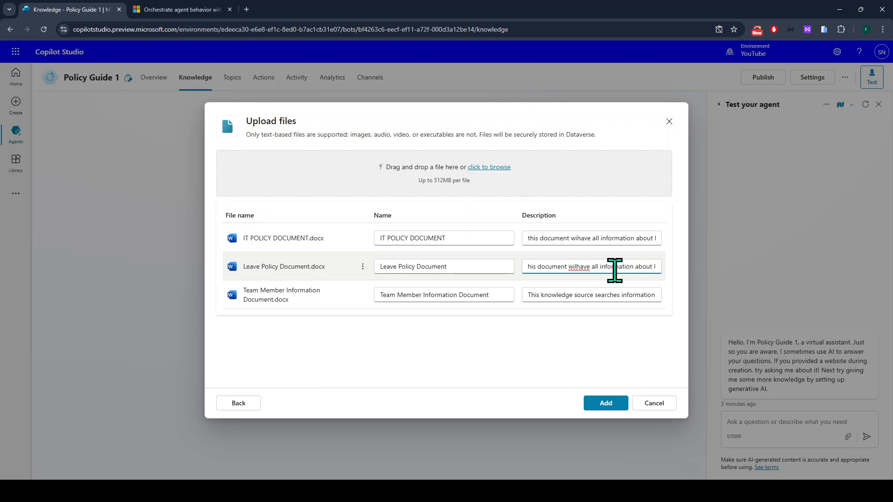
text(Leave)
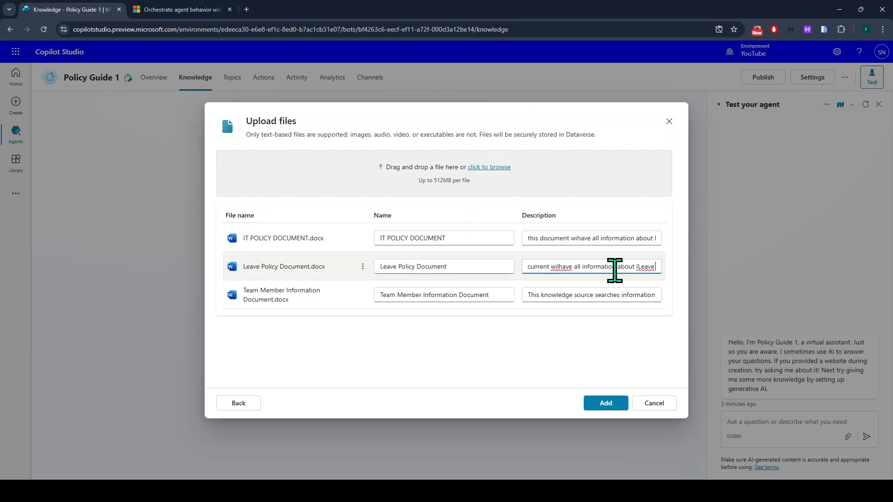
text( policy)
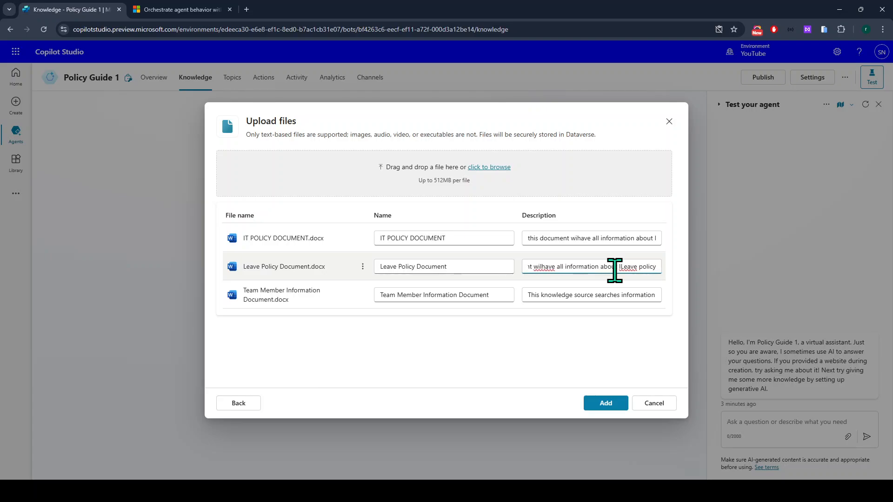
click(622, 266)
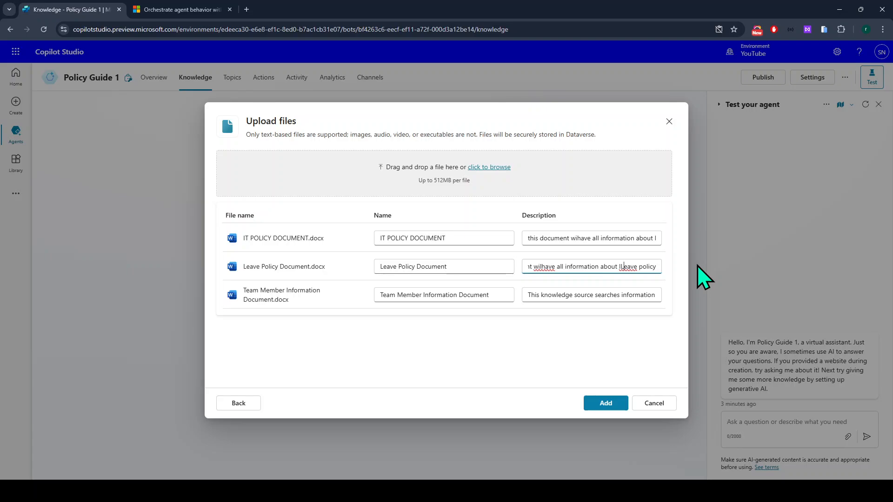
key(BackSpace)
key(End)
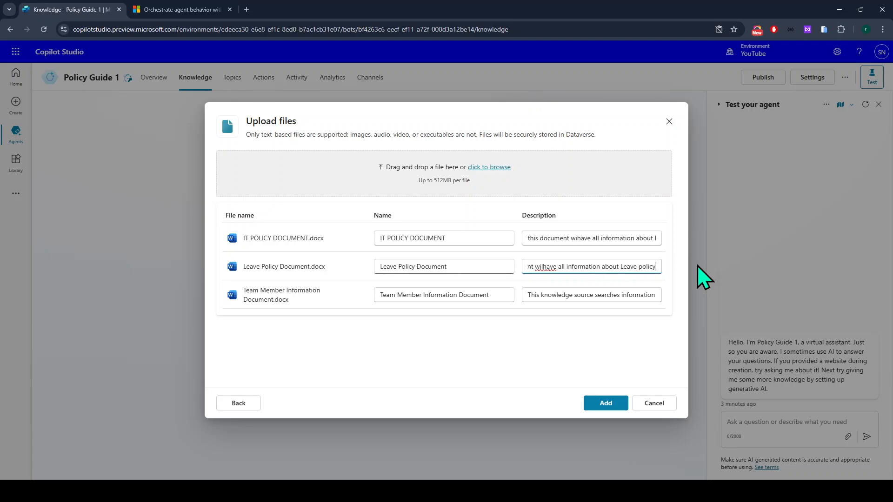
- Trim the team member document's description so it ends with "contained in Team Member Information"
triple_click(578, 295)
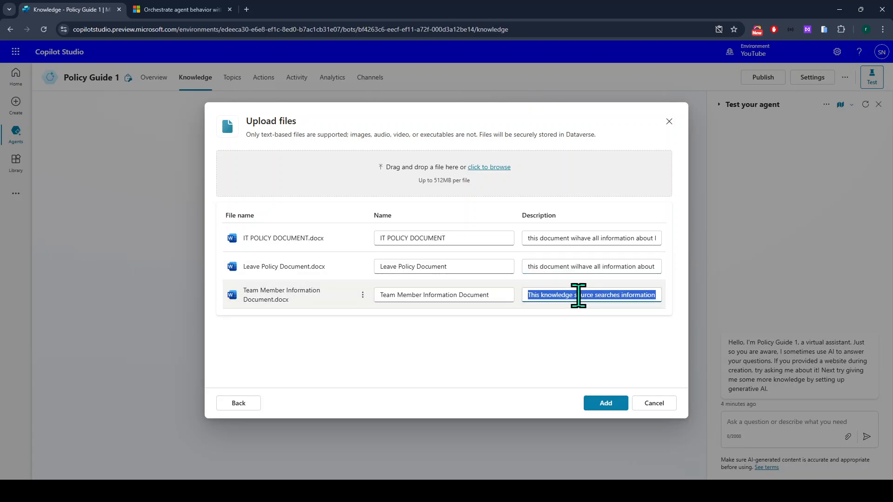
key(End)
key(BackSpace)
key(BackSpace)
key(BackSpace)
key(BackSpace)
key(BackSpace)
key(BackSpace)
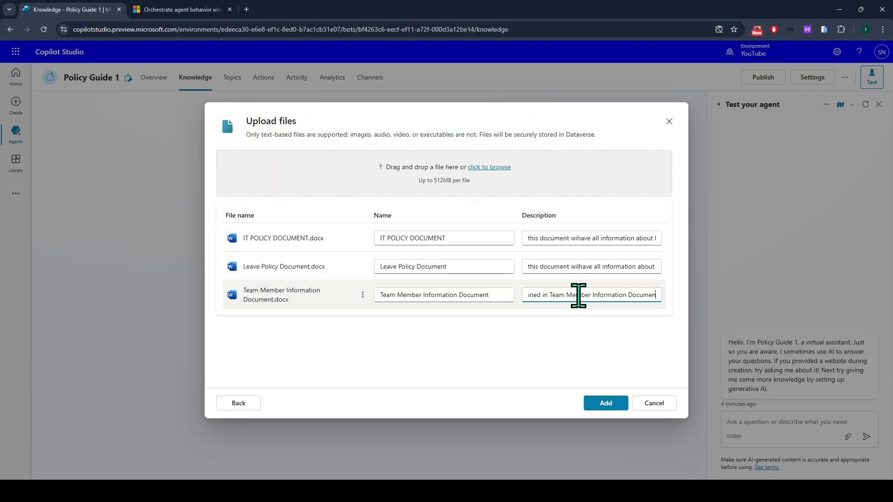
key(BackSpace)
key(BackSpace)
key(BackSpace)
key(BackSpace)
key(BackSpace)
key(BackSpace)
key(BackSpace)
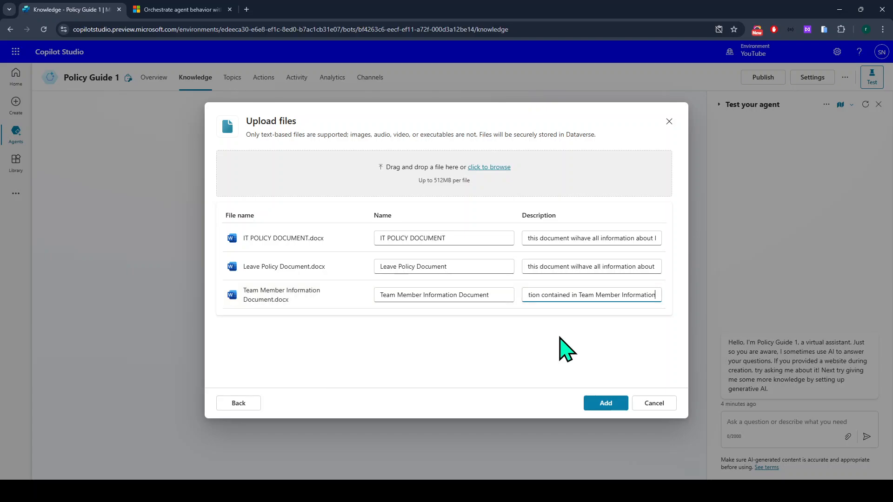
- Add the three described documents to the agent's knowledge and refresh the list of sources to check their status
click(558, 349)
click(605, 404)
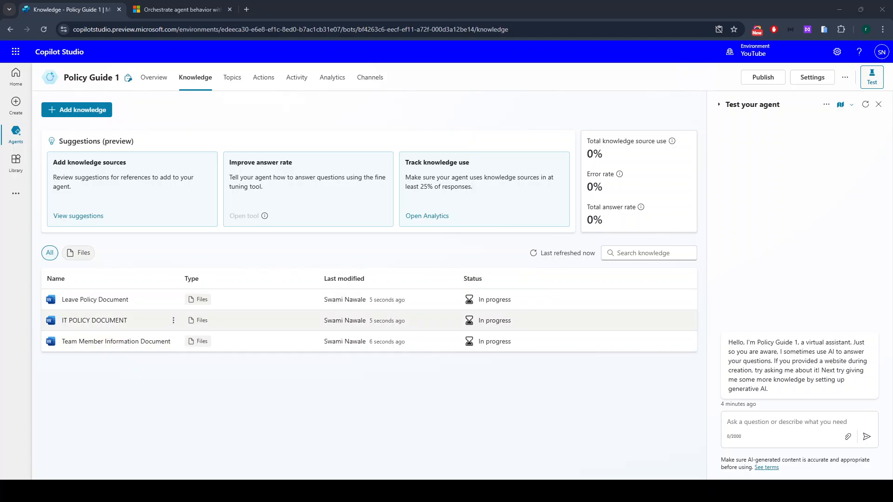
click(568, 252)
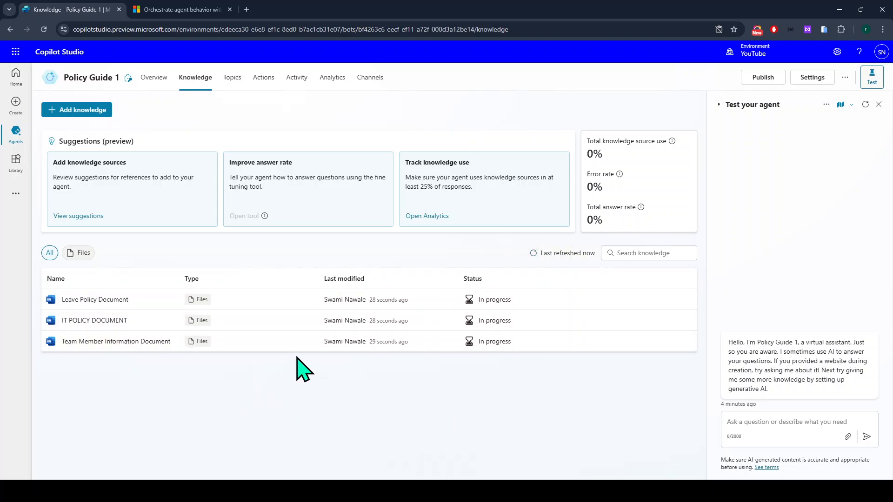
- Open the agent's list of custom and system topics
click(228, 106)
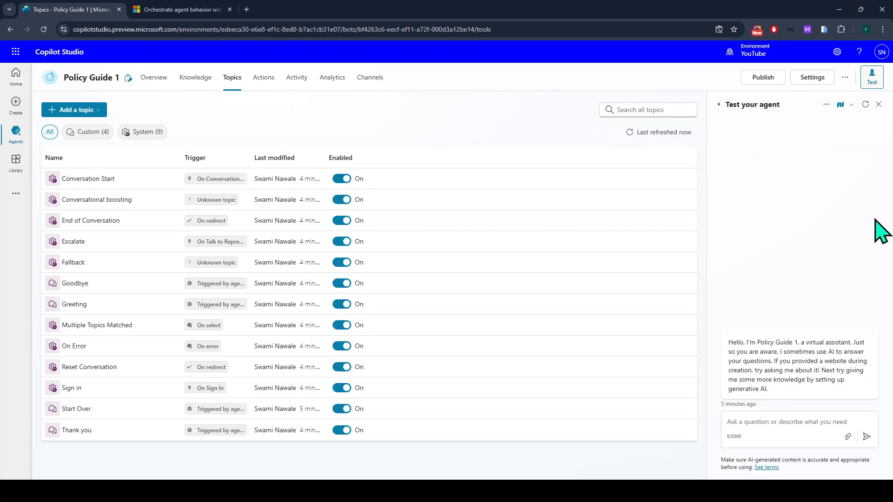
- Restart the test conversation, review its greeting, and open the Conversation Start topic's message for editing
click(866, 106)
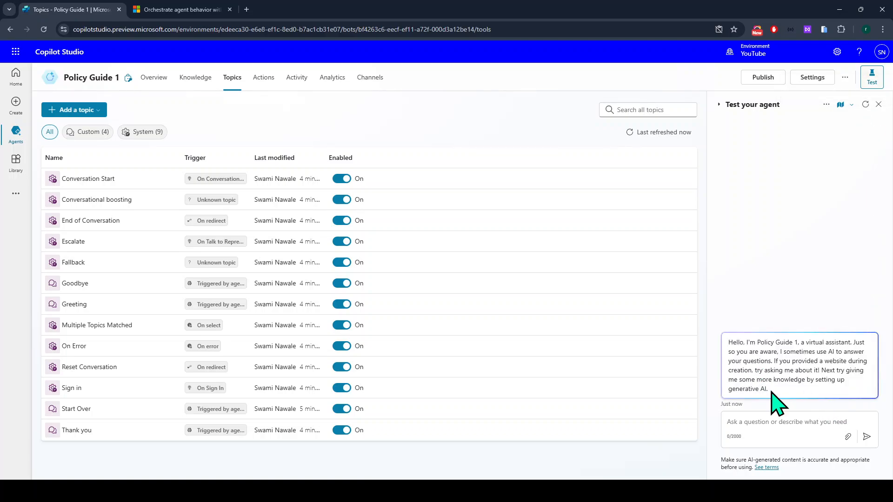
drag(771, 392, 728, 343)
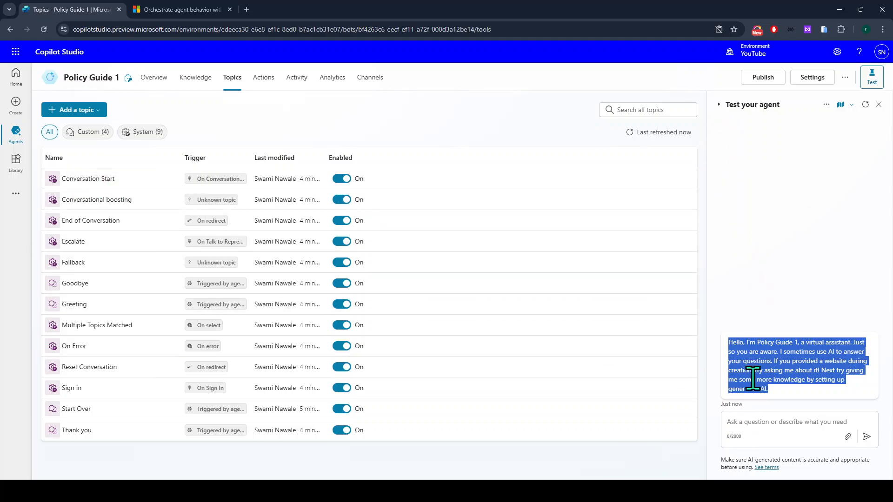
click(92, 180)
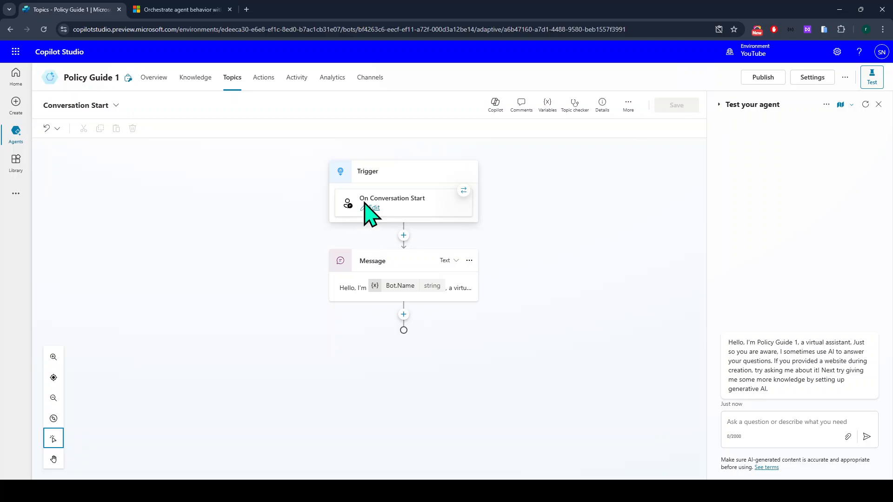
click(457, 286)
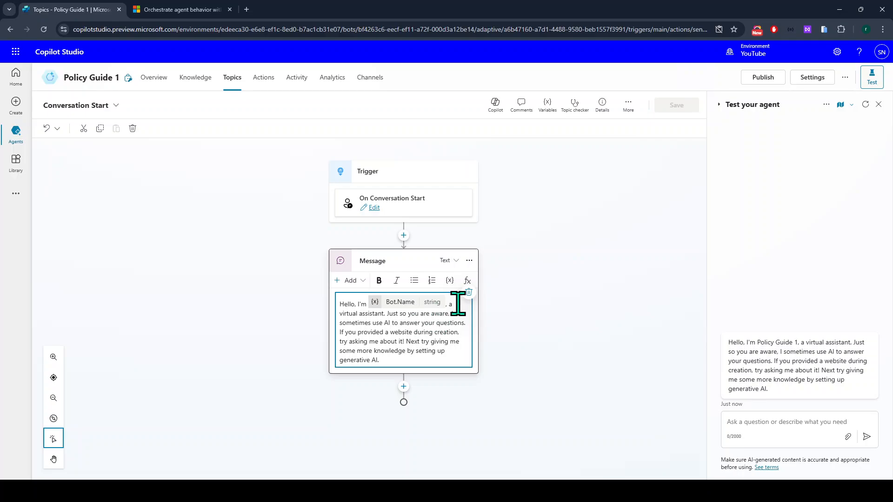
drag(450, 307, 470, 358)
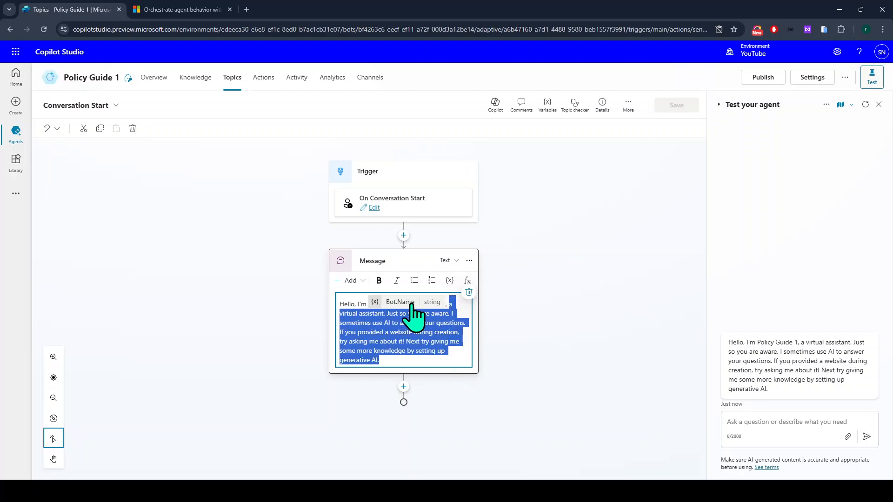
- Look through the system variables that can be inserted into the Conversation Start message
click(450, 281)
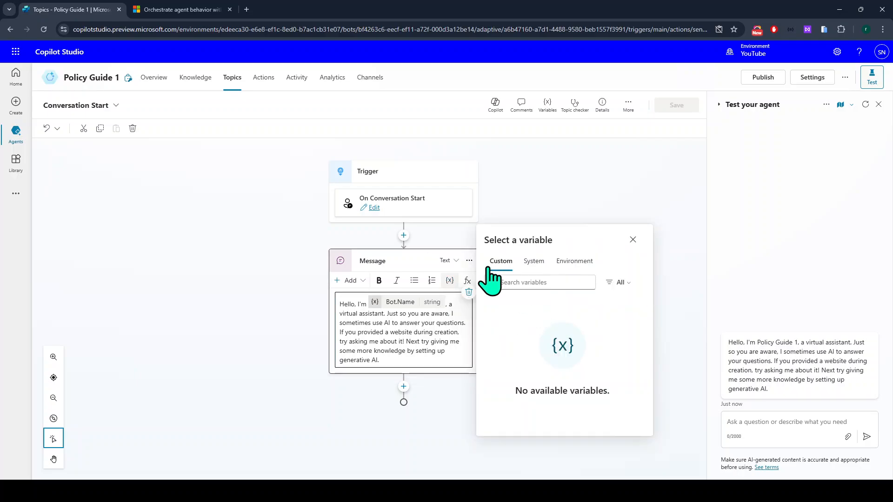
click(534, 261)
scroll(530, 363, down, 5)
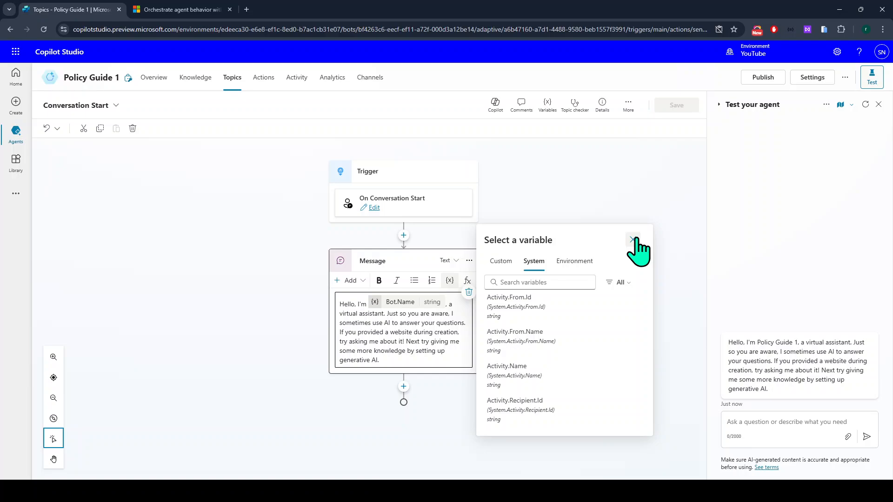
click(633, 240)
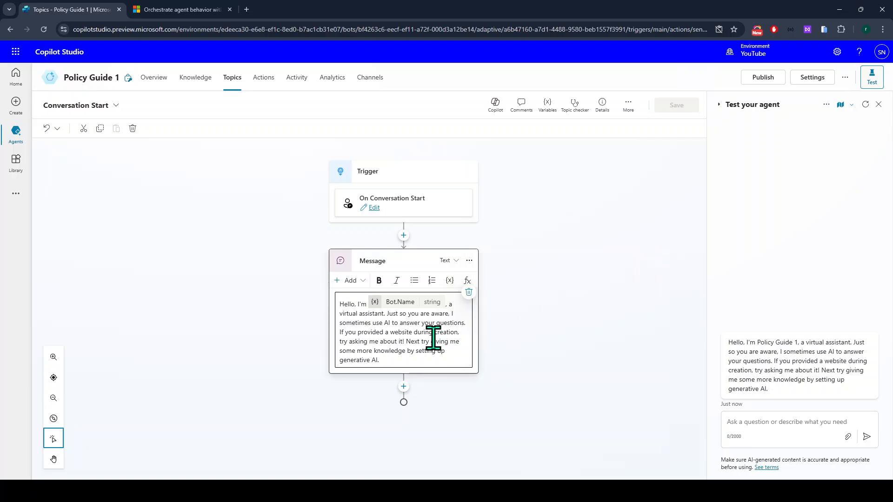
- Replace the Conversation Start message with "Hello, Welcome. How I can help you?", save the topic and restart the test conversation
click(433, 339)
key(ctrl+a)
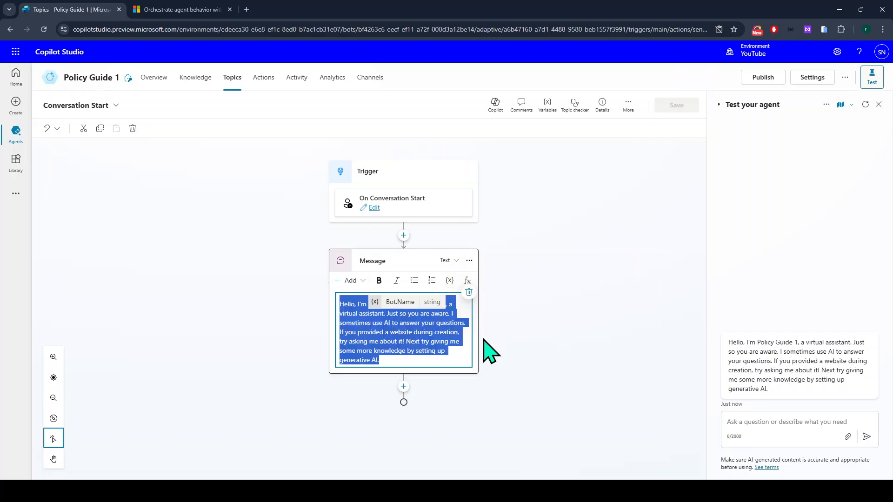
text(He)
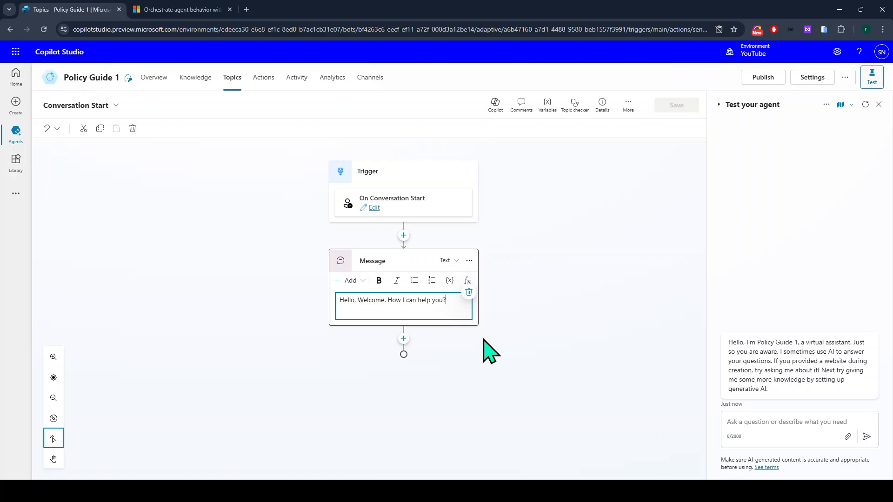
click(486, 337)
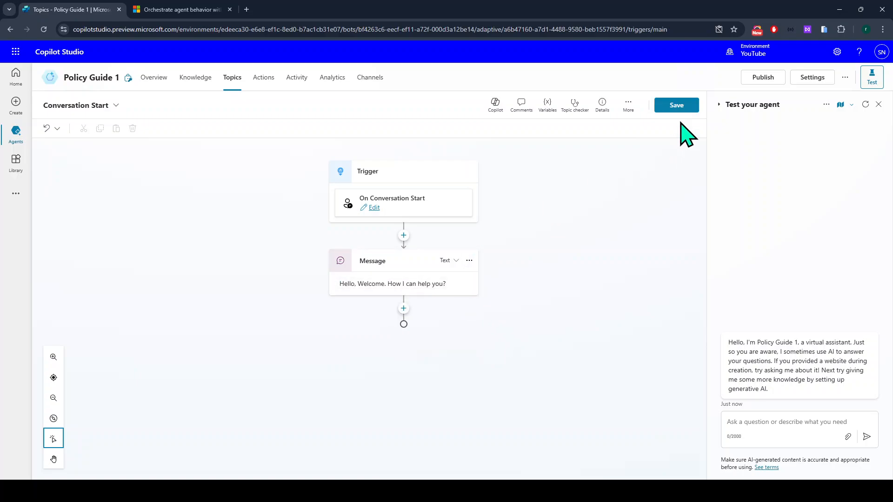
click(683, 106)
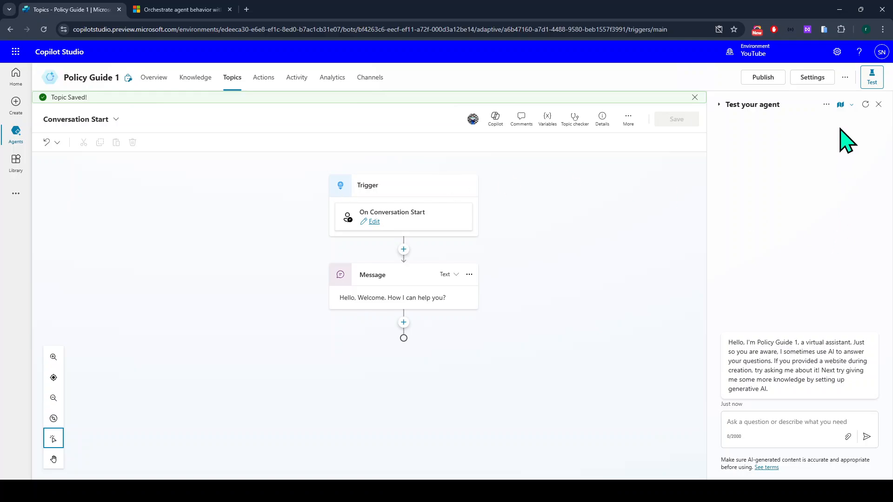
click(865, 106)
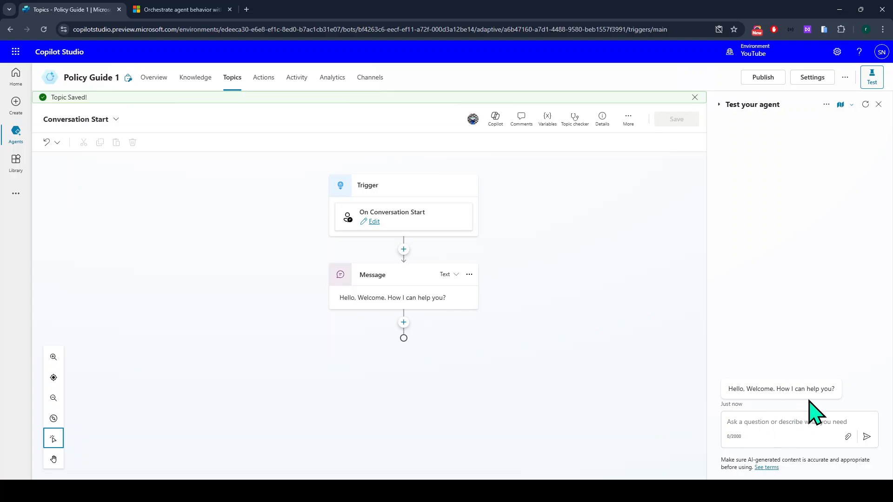
- Return to the topics list and widen the Trigger column to examine the triggers of Conversation Start and Conversational boosting
click(232, 80)
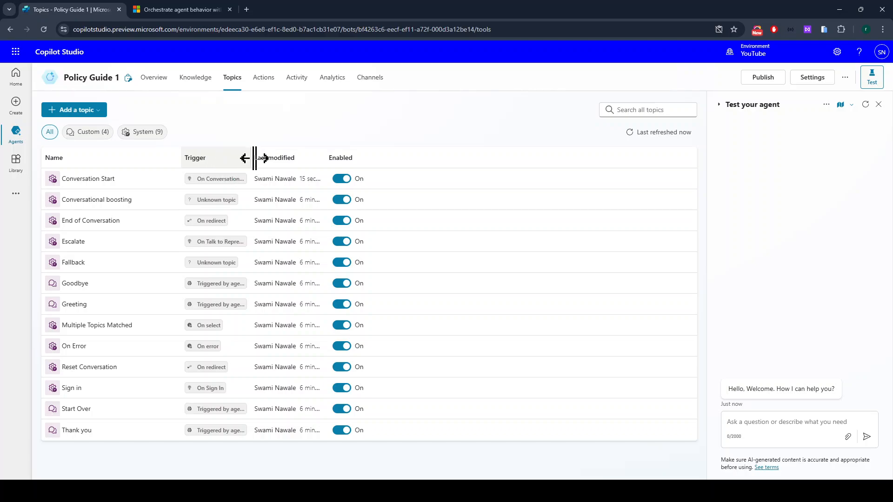
drag(251, 158, 341, 158)
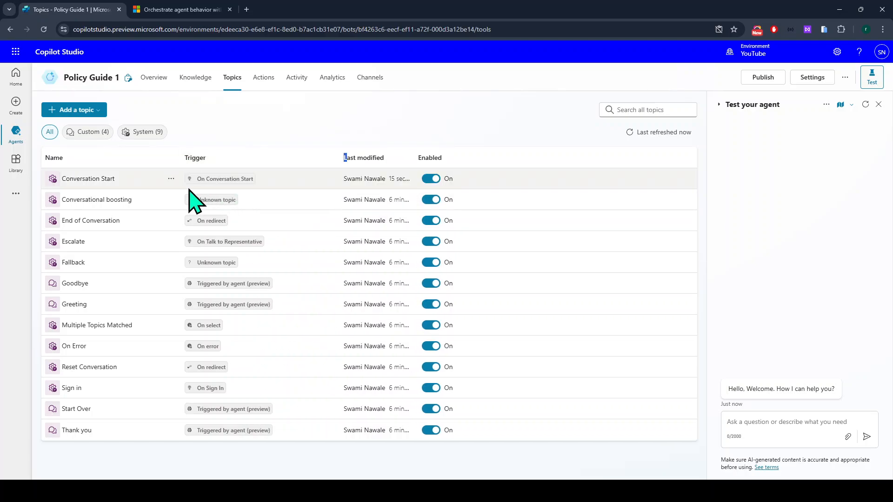
mouse_move(222, 185)
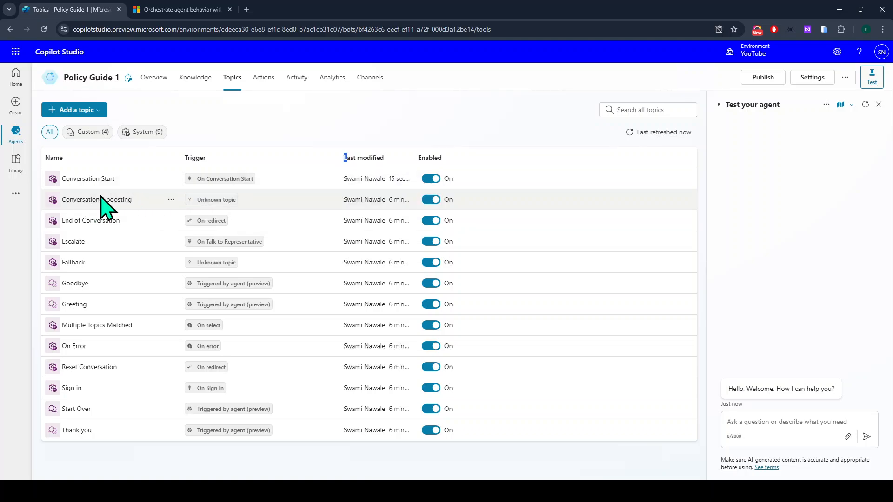
mouse_move(208, 204)
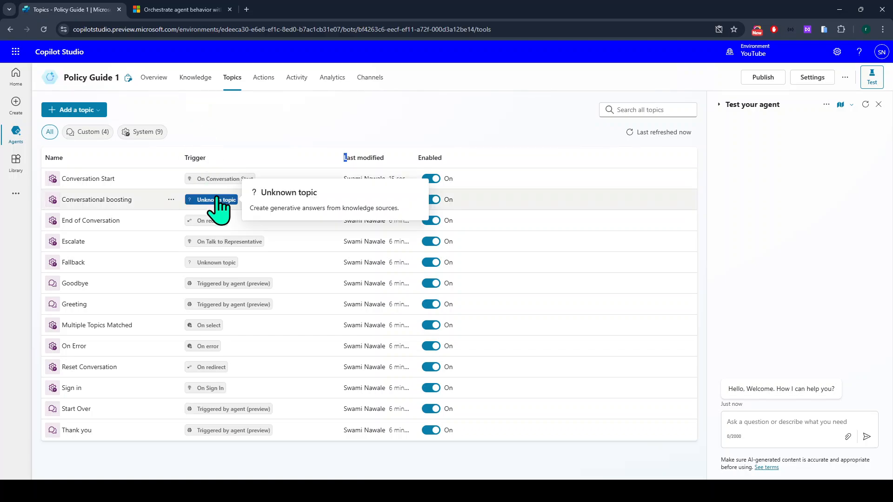
- Open the data source settings of the Create generative answers node in the Conversational boosting topic
click(100, 201)
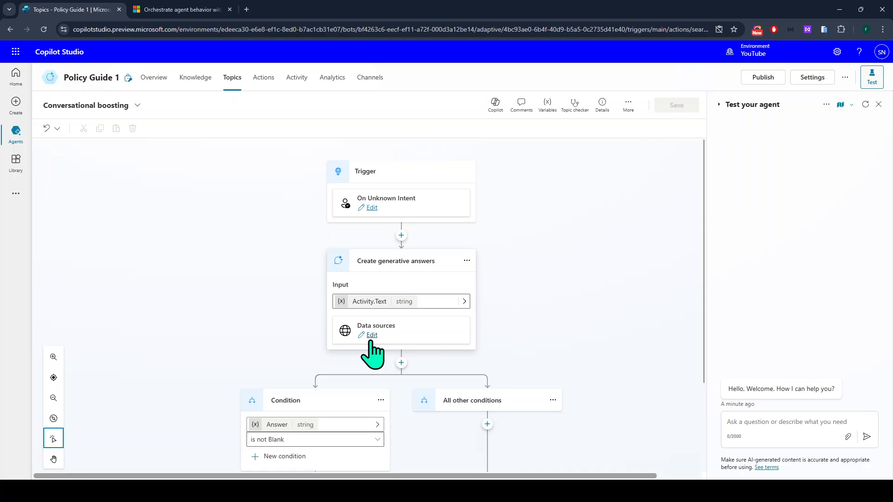
click(371, 336)
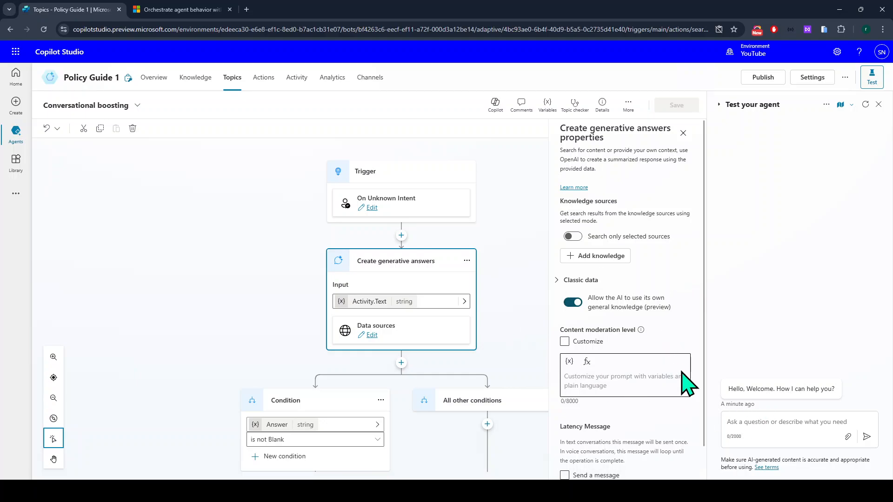
- Ask the test agent "how to make a tea" and examine its answer and the knowledge source output in the activity map
click(804, 422)
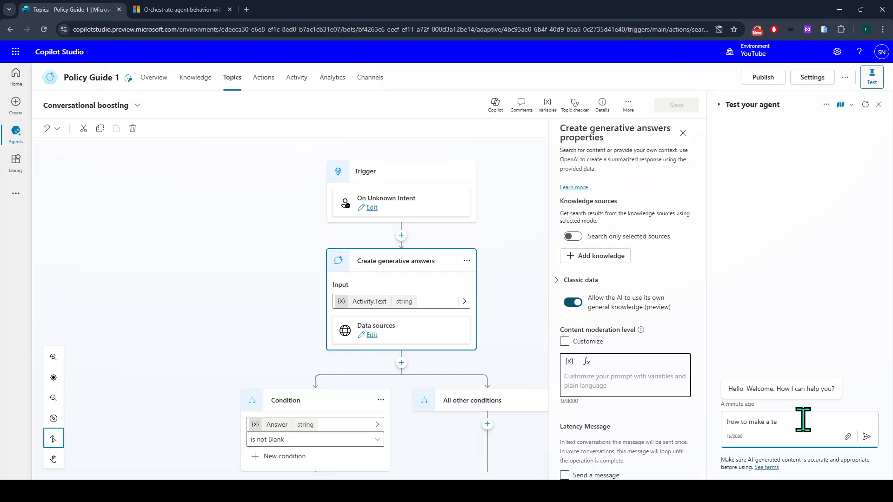
key(Return)
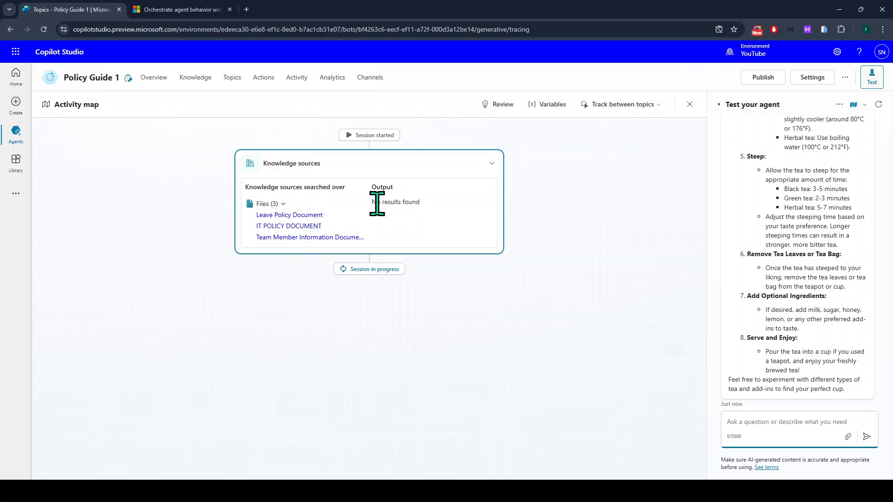
drag(373, 203, 419, 202)
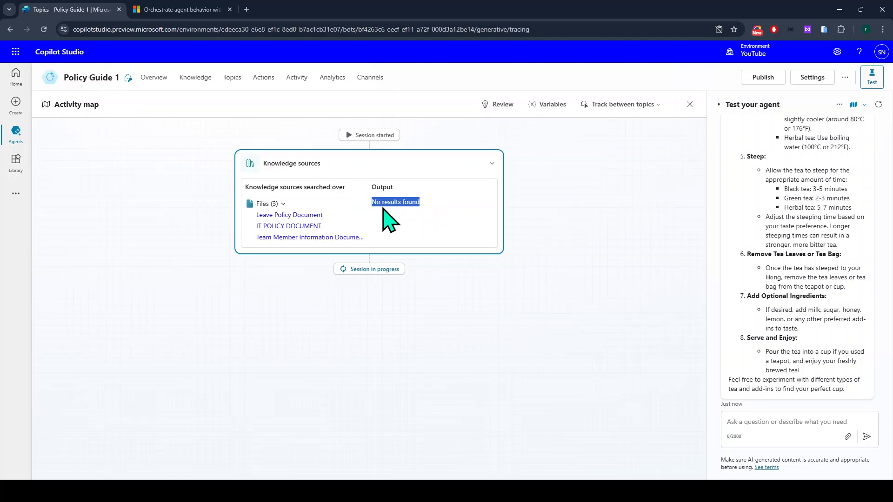
scroll(813, 343, up, 6)
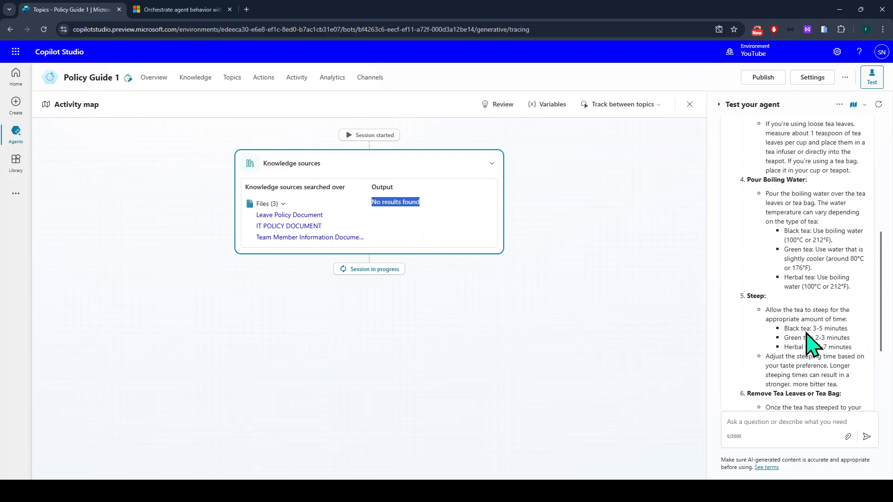
scroll(753, 219, up, 2)
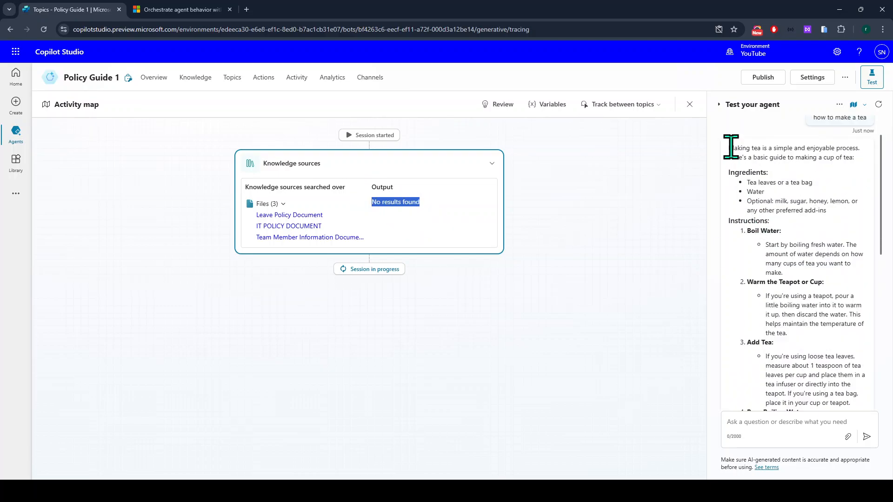
drag(731, 148, 816, 300)
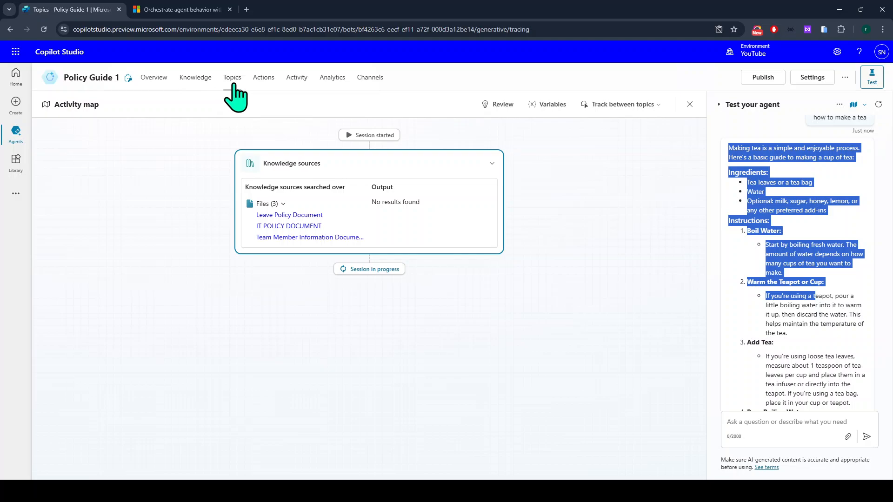
- Disable the AI's own general knowledge in the Conversational boosting topic's Create generative answers node and save the topic
click(234, 89)
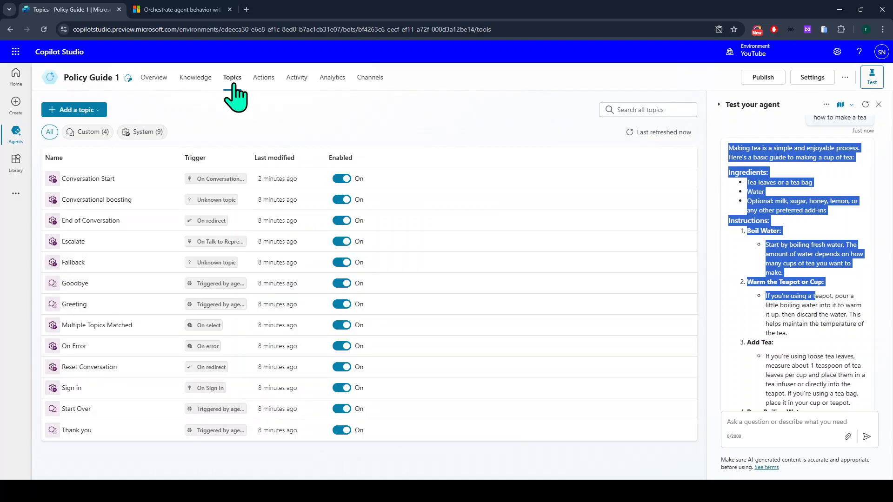
click(99, 201)
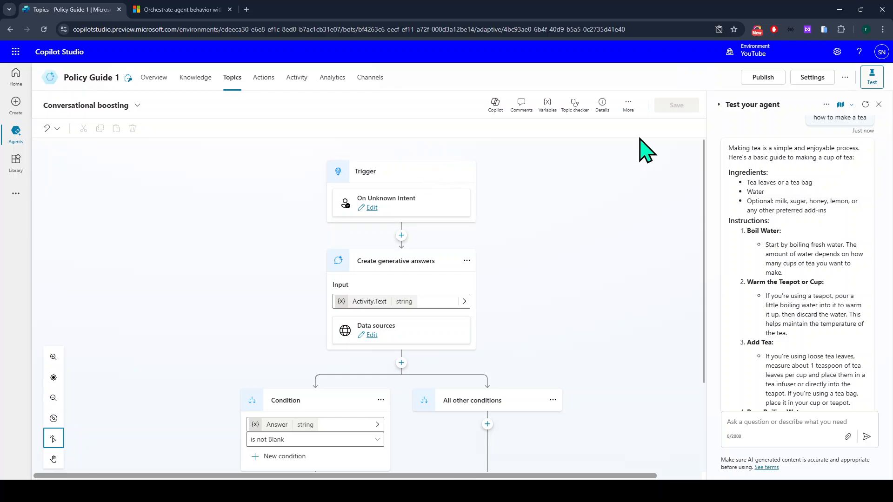
click(365, 336)
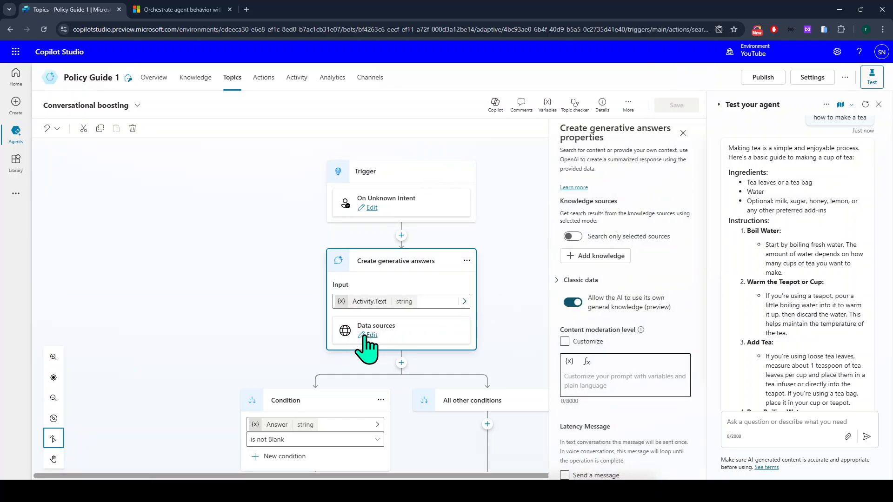
click(573, 303)
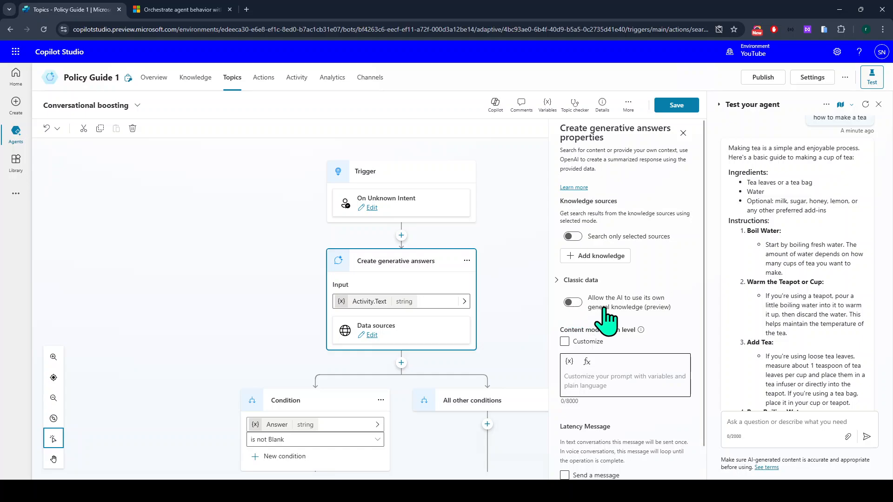
click(680, 108)
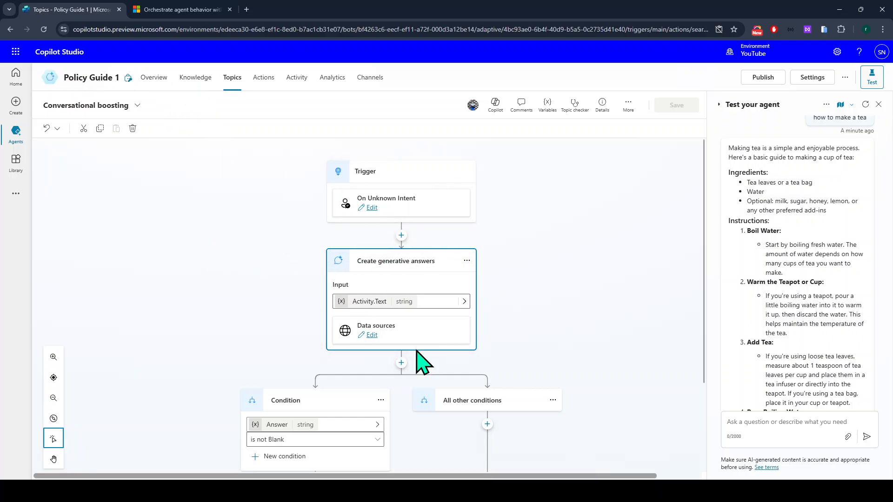
- Examine the setting that allows the AI to use its own general knowledge in the agent overview's Knowledge section
click(145, 79)
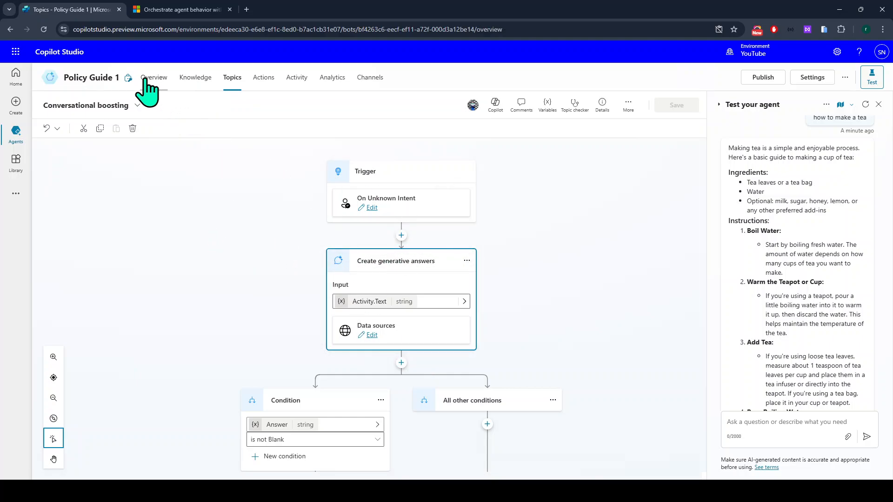
scroll(281, 309, down, 3)
scroll(282, 309, down, 2)
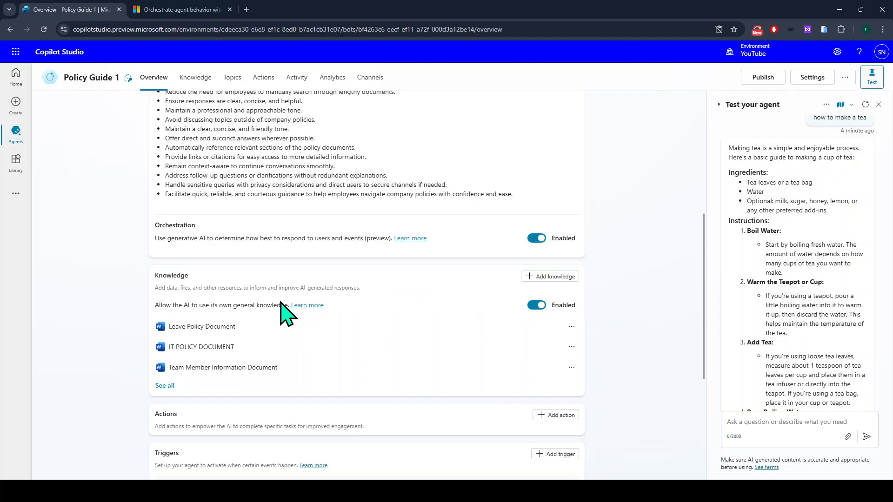
double_click(157, 230)
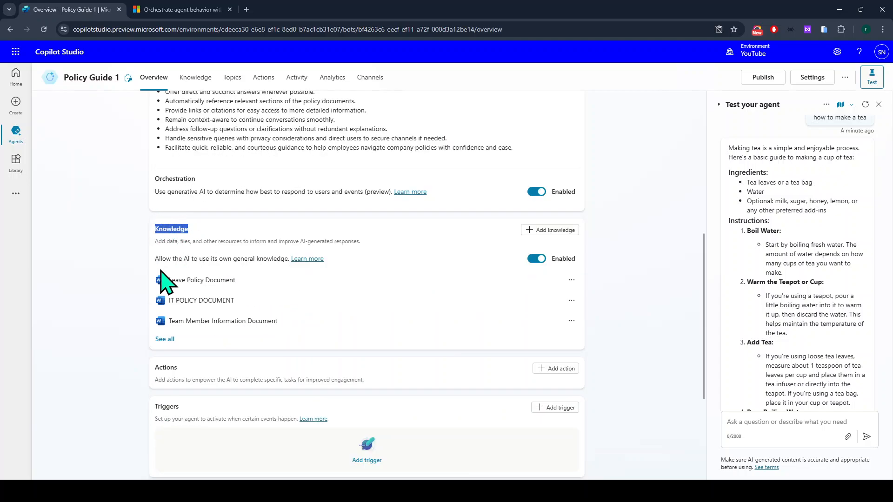
drag(155, 259, 288, 262)
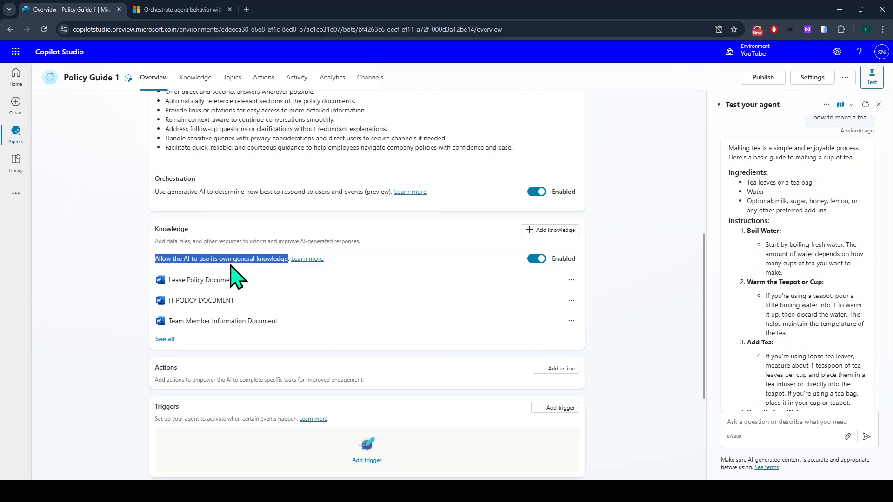
click(335, 272)
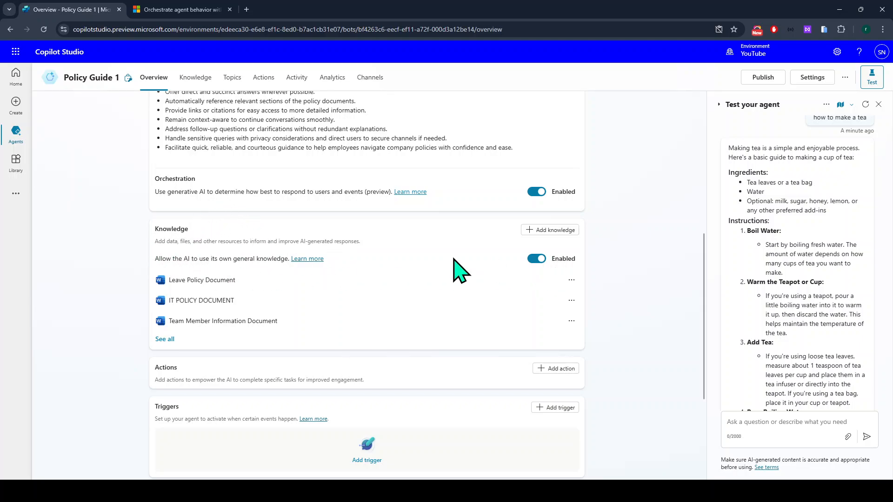
- Disable the AI's use of its own general knowledge in the agent overview's Knowledge section and confirm the change
click(537, 260)
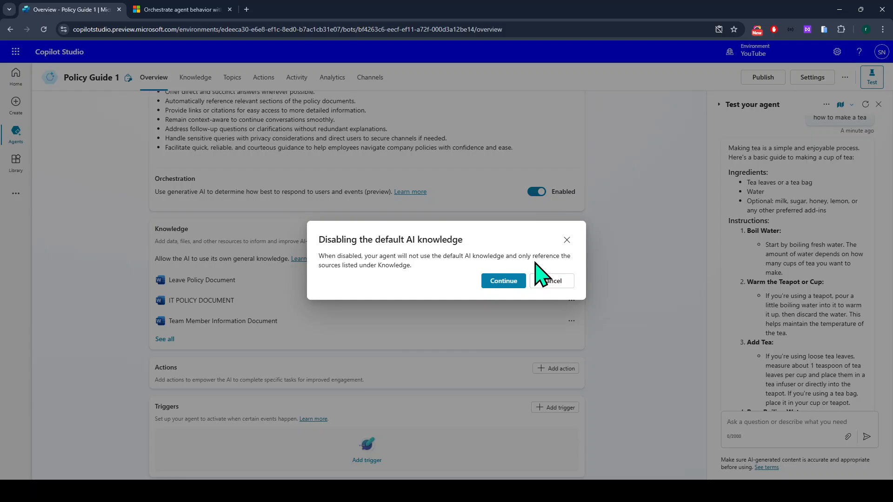
click(504, 287)
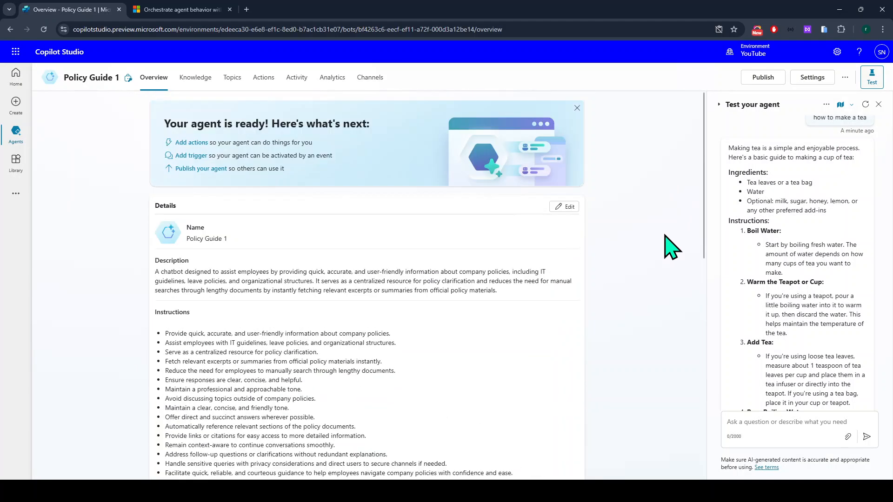
scroll(670, 247, down, 10)
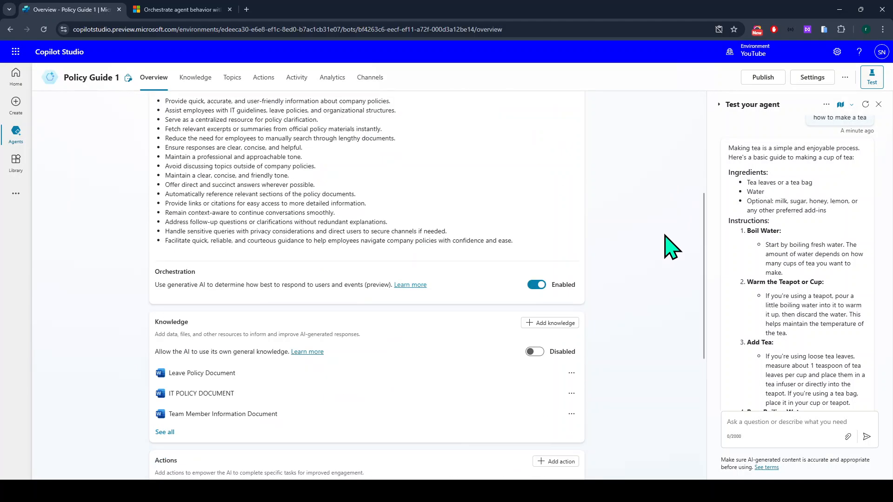
- Start a new test conversation and ask the agent "how to make a tea"
click(865, 105)
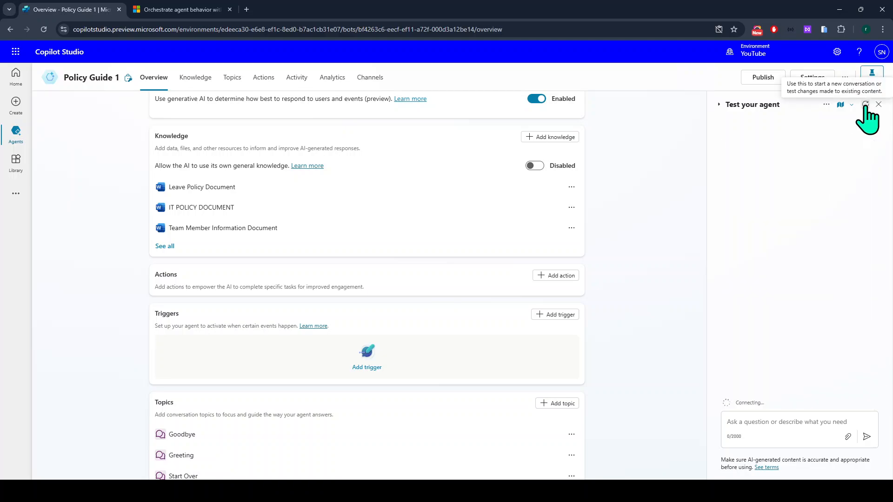
click(792, 424)
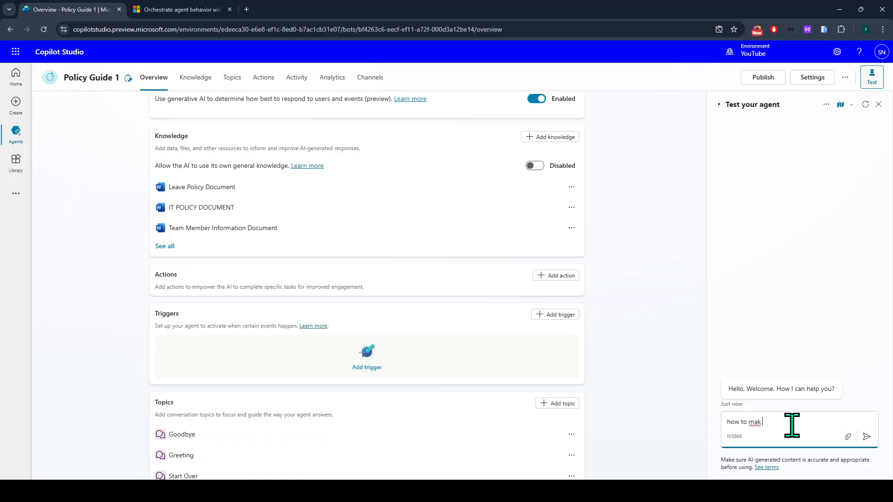
key(Return)
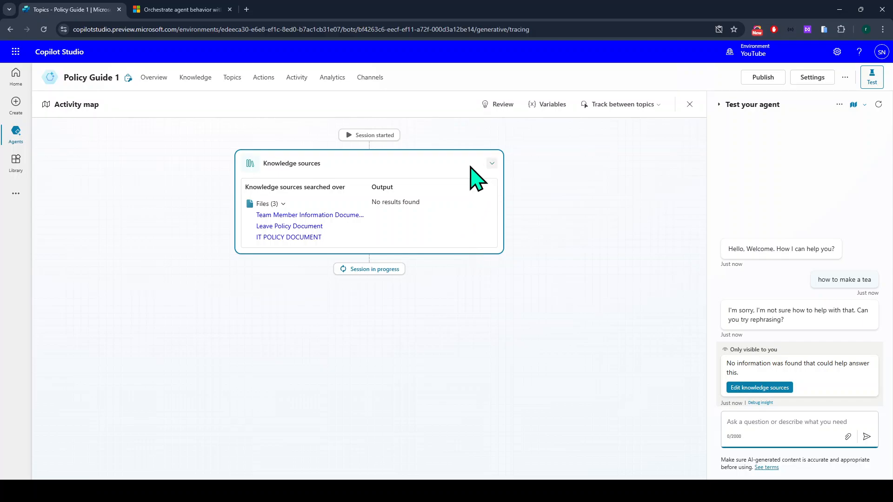
- Show the agent's knowledge source files and ask the test agent "i wanna to know how many annual leaves are there?"
click(210, 85)
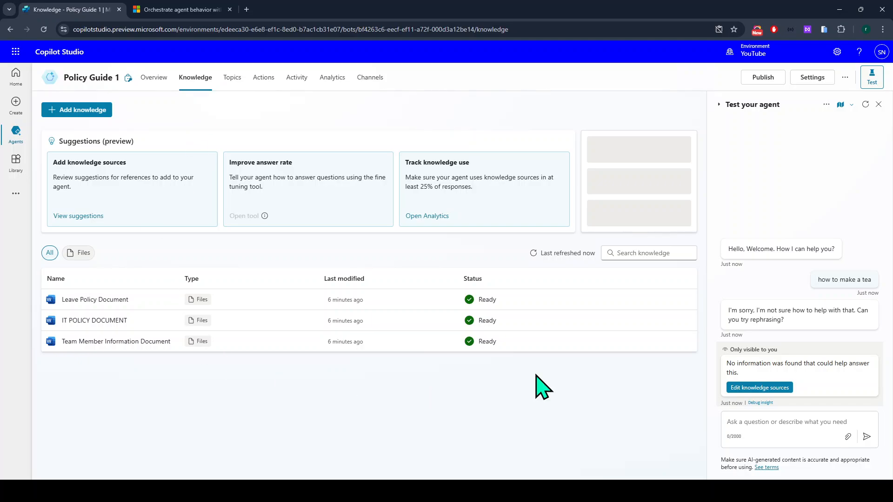
click(772, 421)
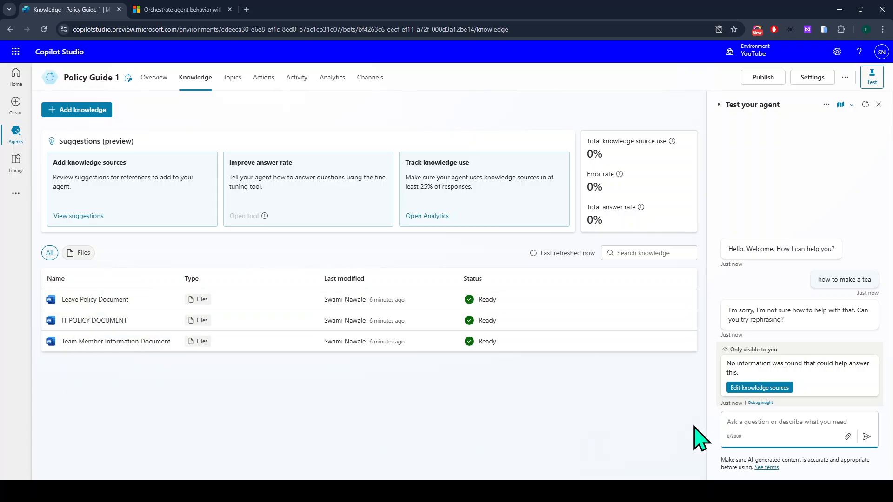
text(i wanna to know how many annual lea)
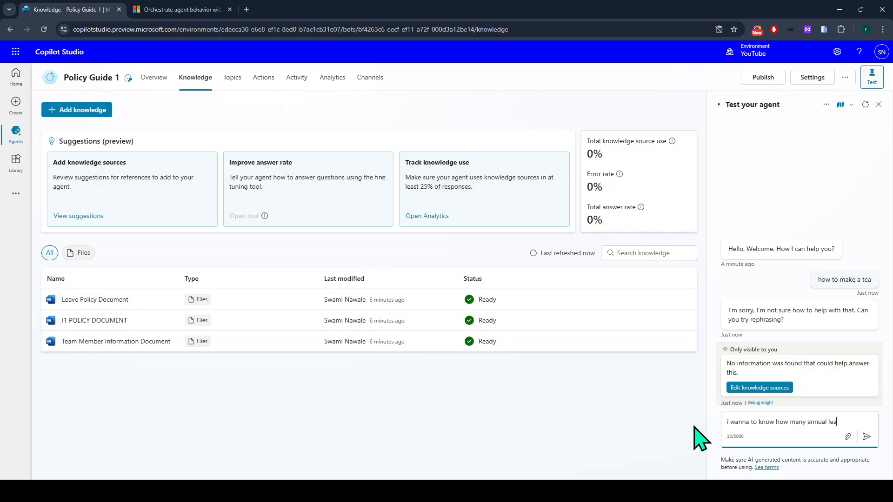
text(re?)
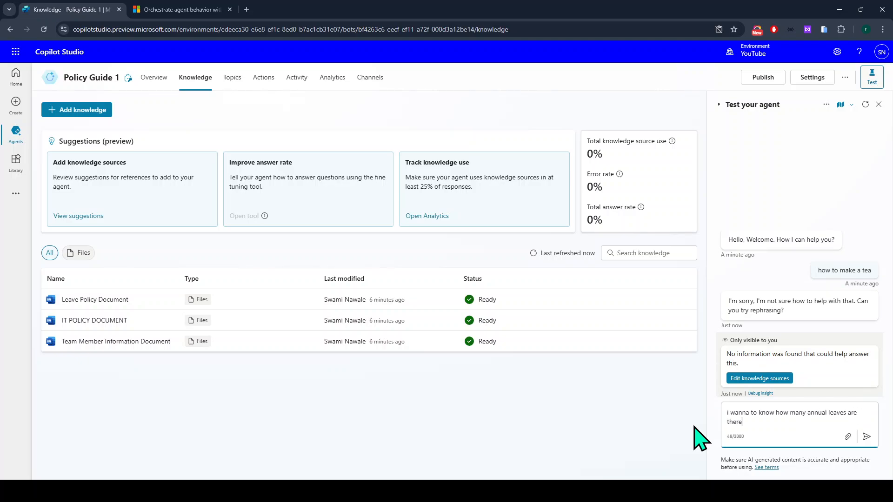
key(Return)
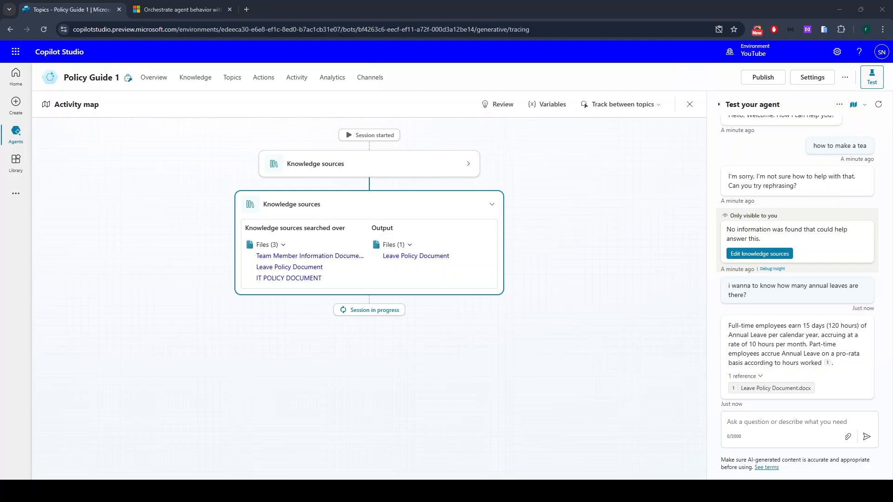
- Compare the annual leave answer with the matching passage in its cited reference, Leave Policy Document.docx, and close the reference
drag(729, 326, 733, 325)
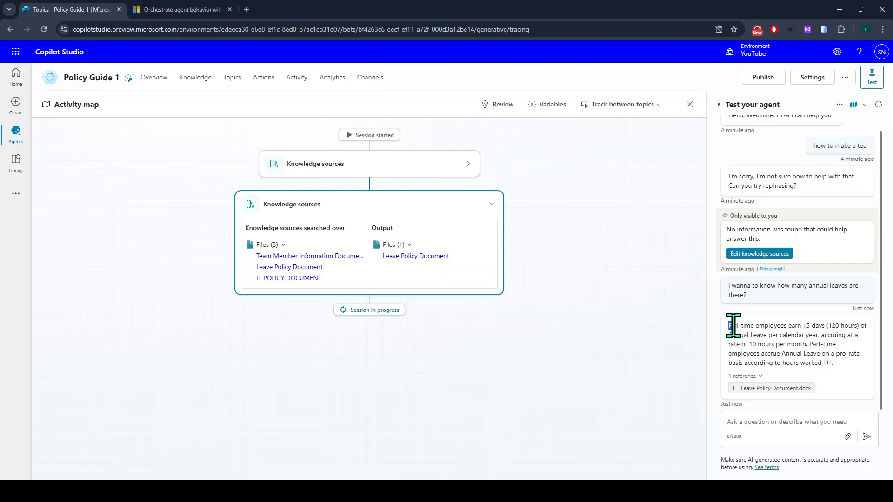
drag(813, 326, 797, 325)
click(773, 392)
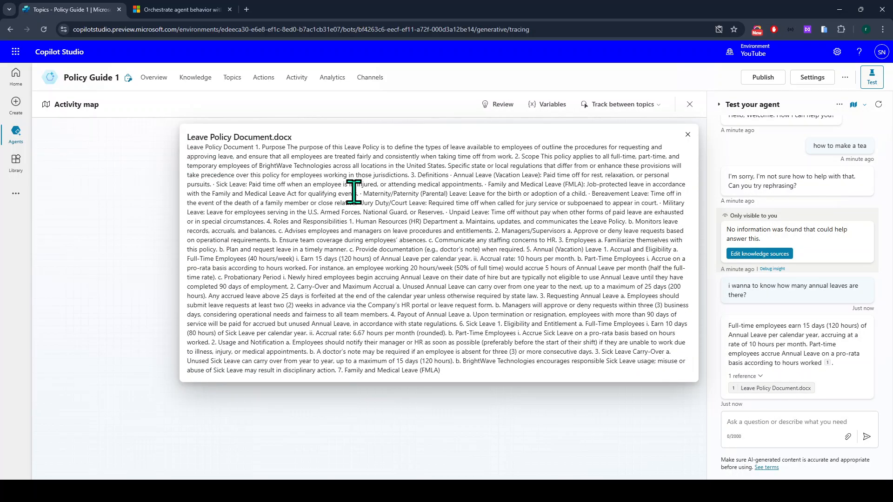
drag(444, 371, 177, 147)
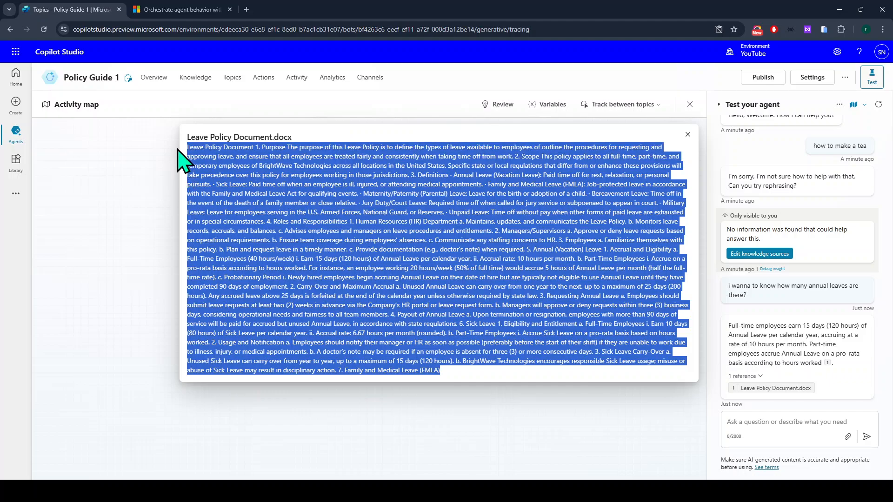
click(416, 204)
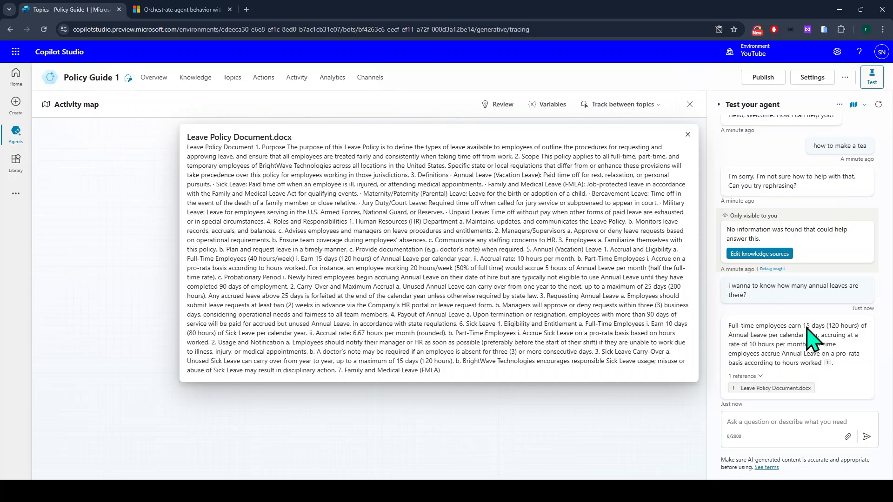
drag(301, 259, 471, 259)
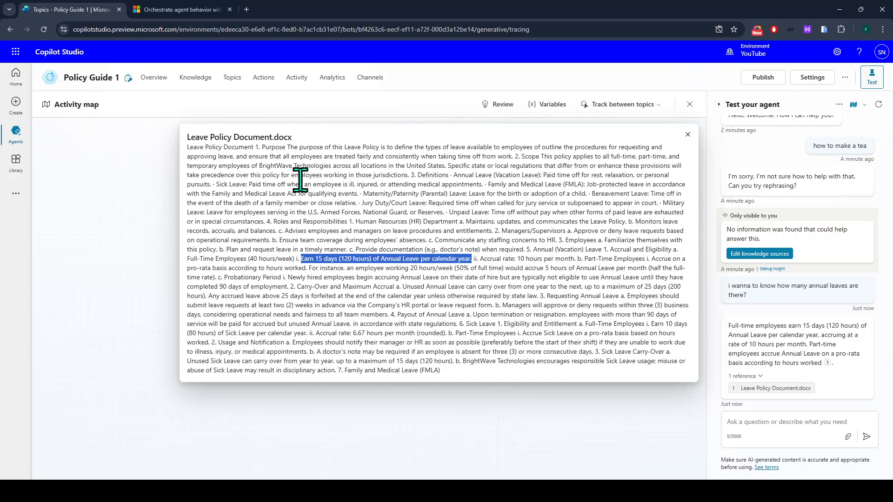
click(688, 135)
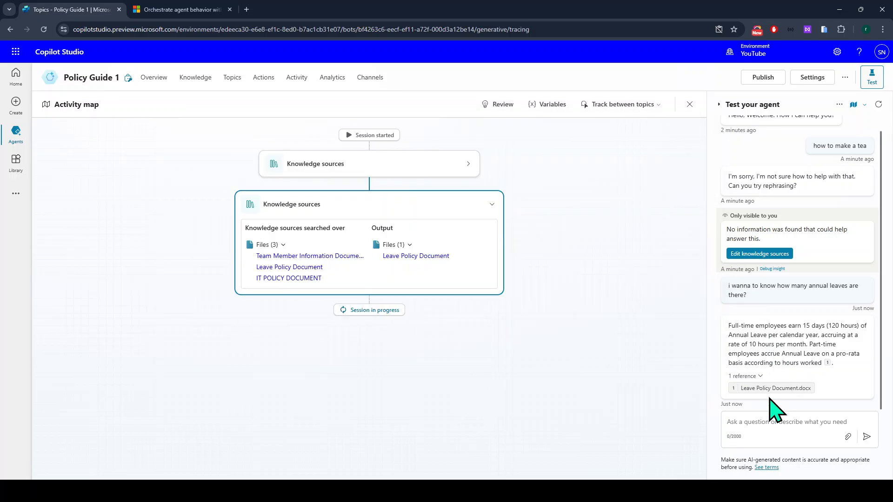
- Ask the test agent "get me the details of operatios team"
click(770, 423)
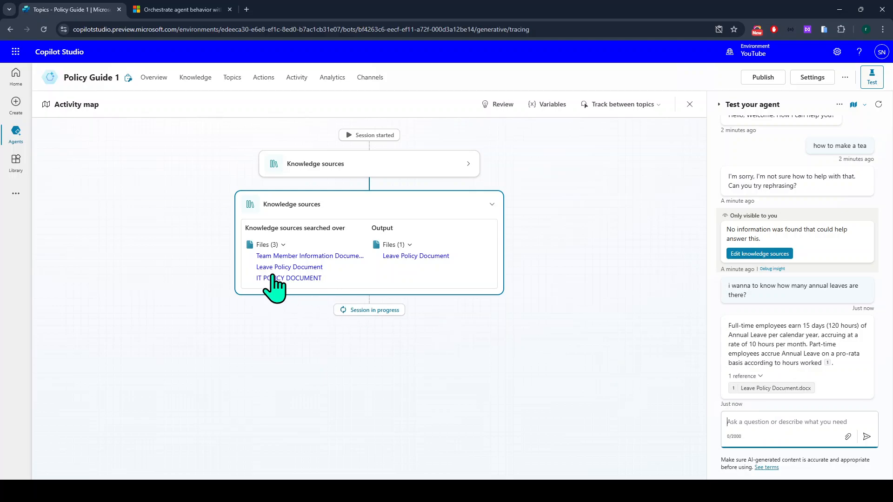
text(get me the details of operatio)
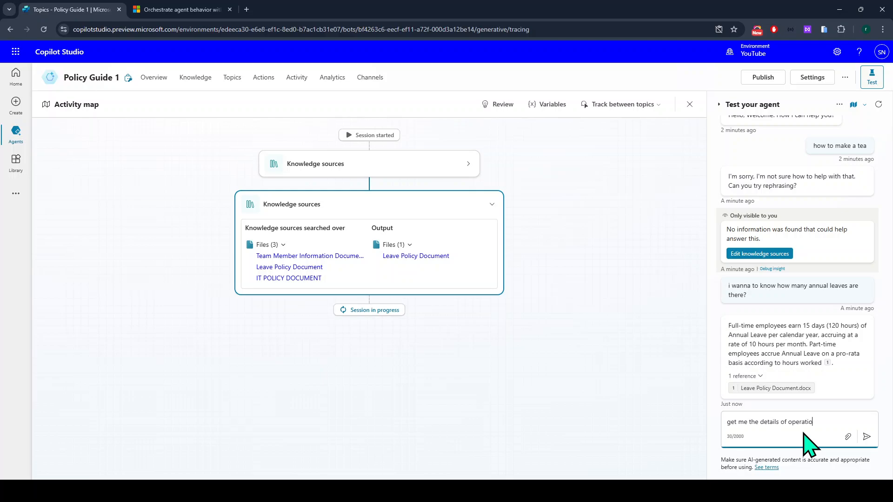
text(am)
key(Return)
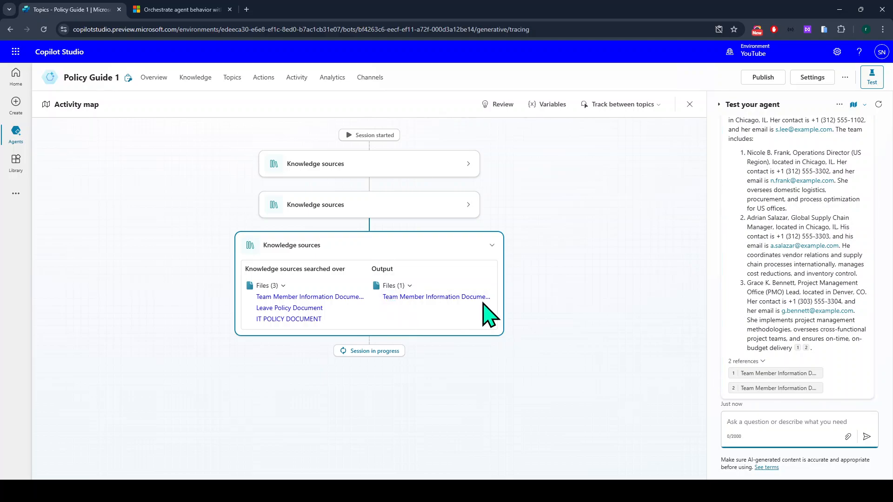
- Examine the agent's answer on the operations team, including the listed members and the cited references
scroll(766, 313, up, 1)
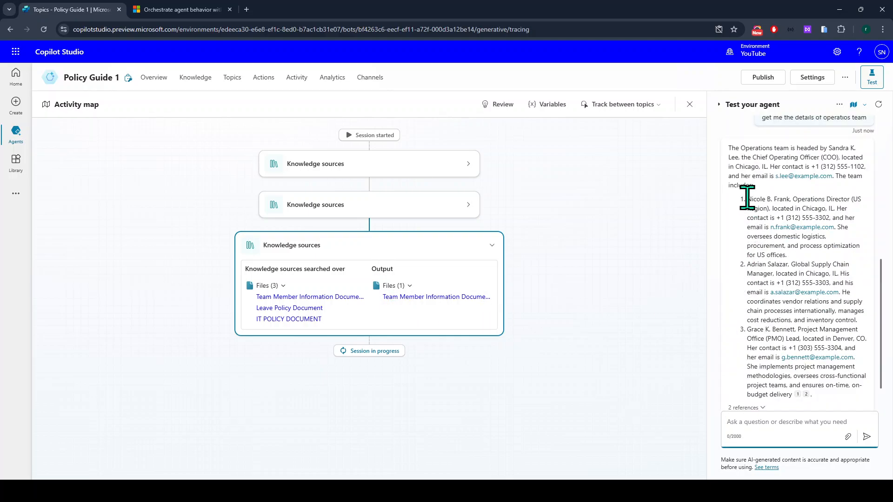
drag(747, 199, 808, 199)
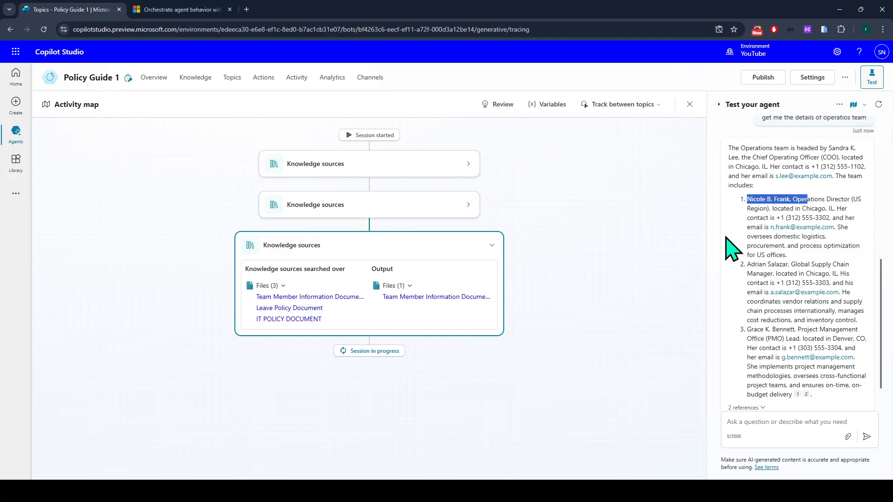
click(729, 148)
drag(729, 147, 828, 357)
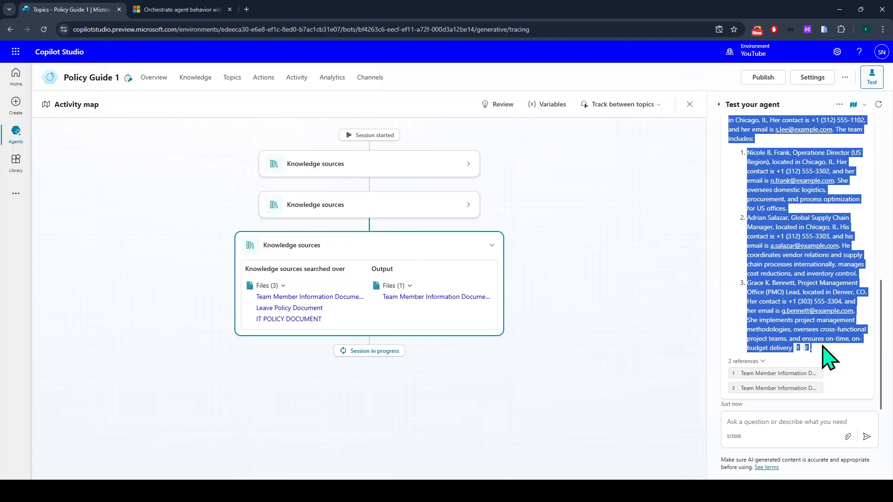
scroll(823, 347, up, 2)
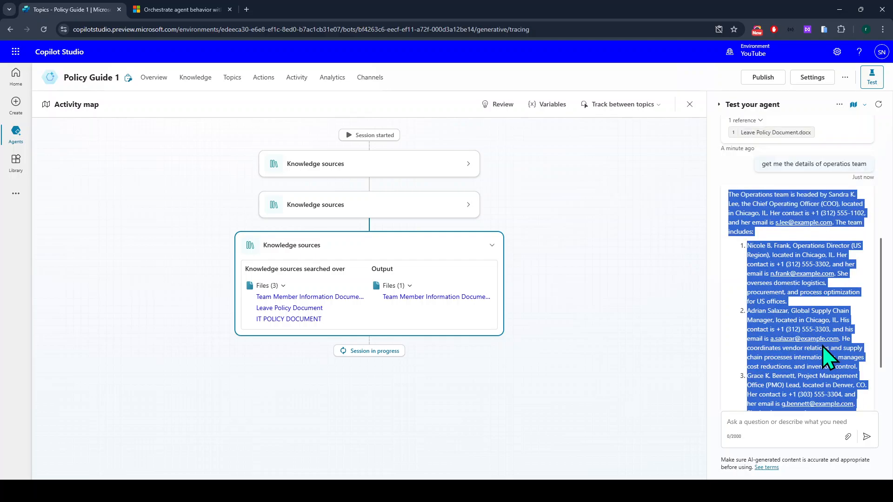
click(727, 194)
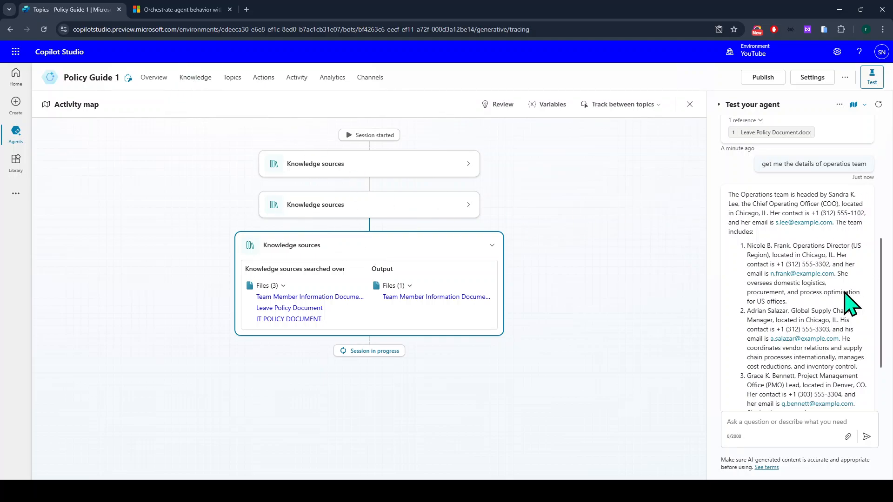
scroll(847, 303, down, 2)
scroll(787, 324, up, 2)
scroll(802, 410, down, 2)
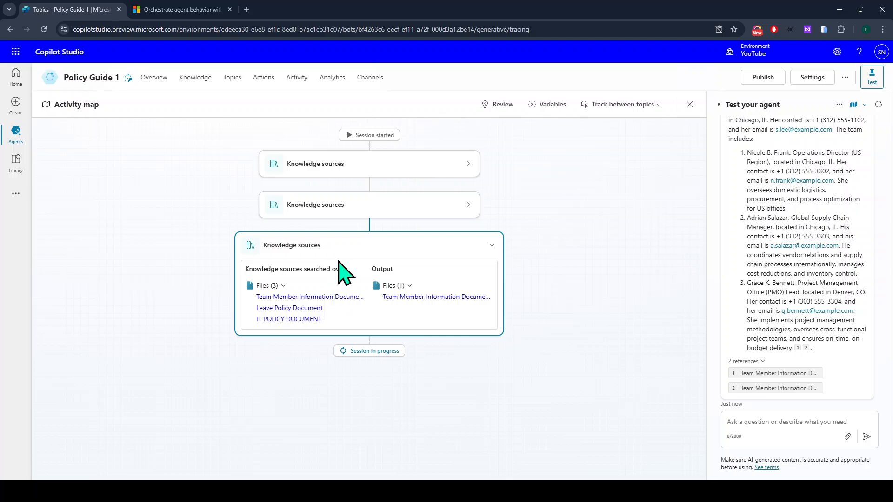
- Turn on tracking between topics in the activity map and send the test agent the message "hi"
click(640, 106)
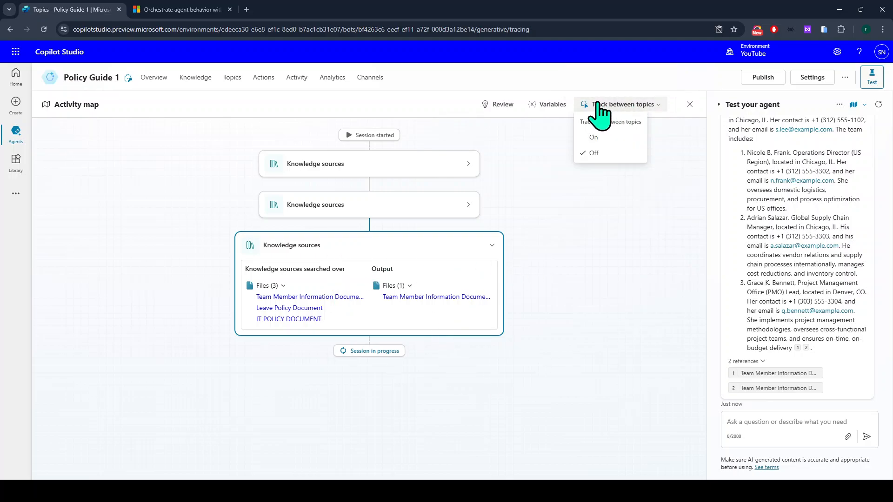
click(596, 136)
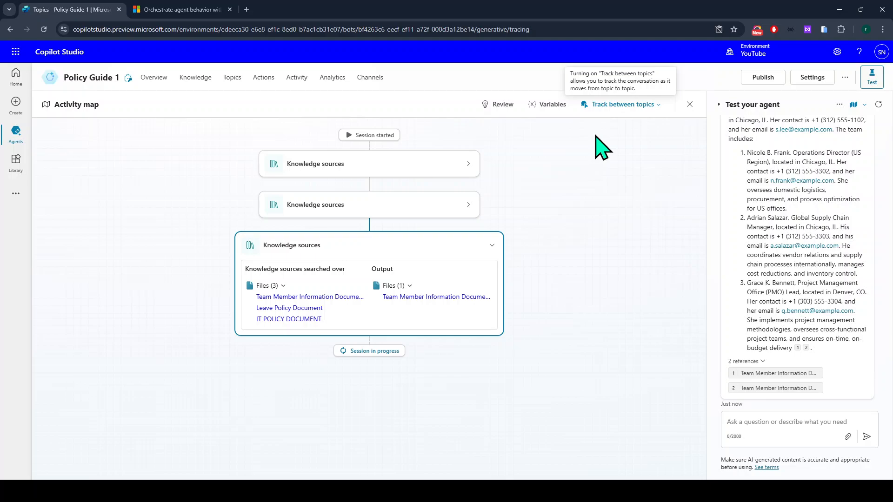
click(767, 422)
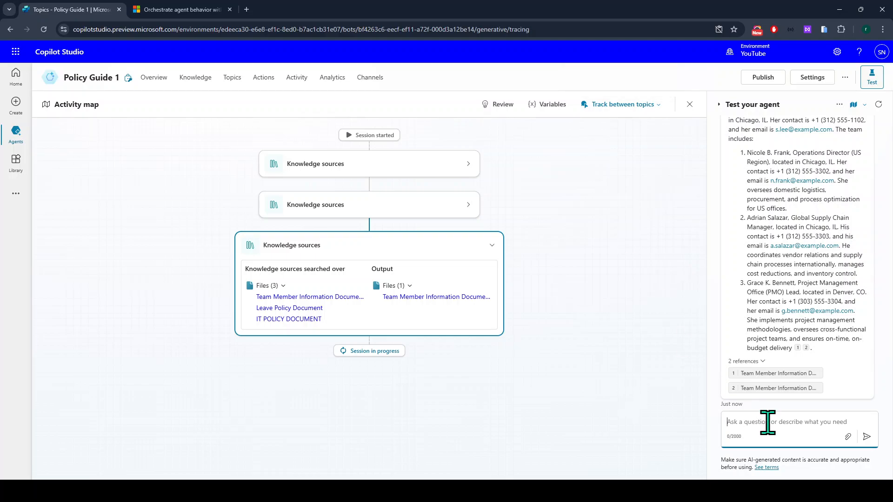
key(Return)
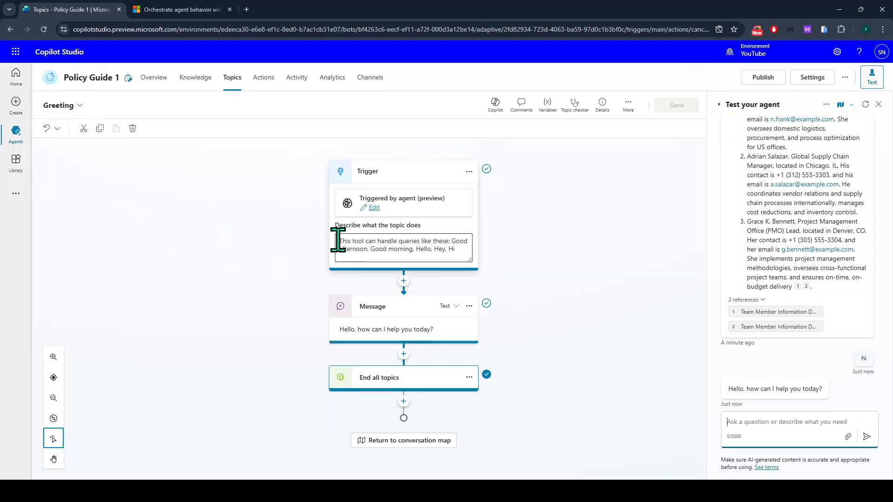
- Examine the Greeting topic's trigger description and its example greeting phrases against the test message
click(459, 249)
drag(458, 250, 453, 238)
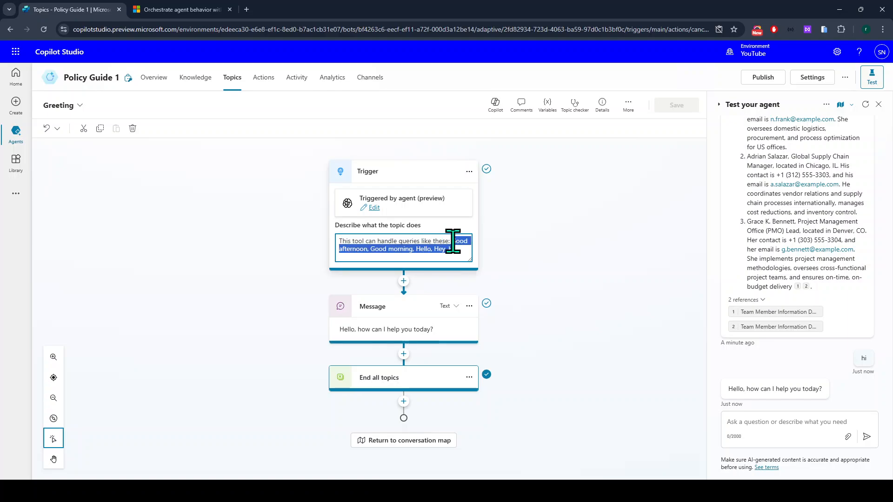
click(383, 251)
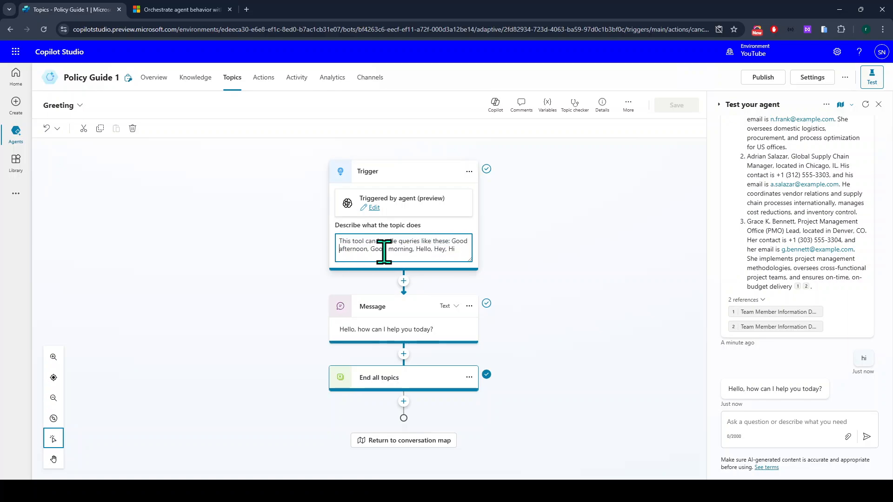
click(461, 251)
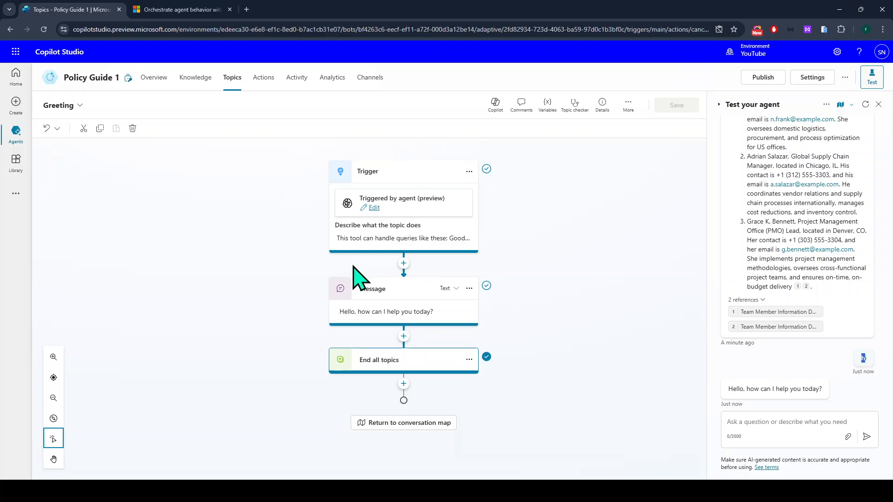
click(482, 304)
click(802, 429)
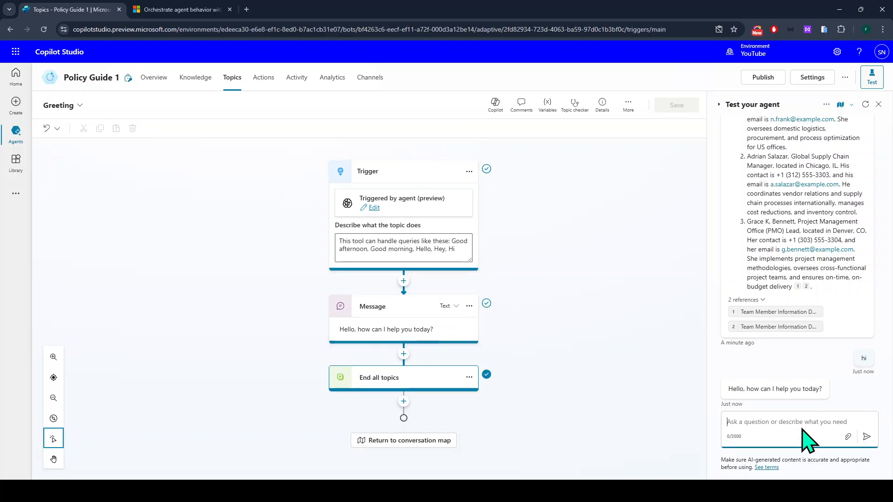
mouse_move(457, 250)
mouse_down()
mouse_move(392, 249)
mouse_move(431, 253)
mouse_move(452, 241)
mouse_up()
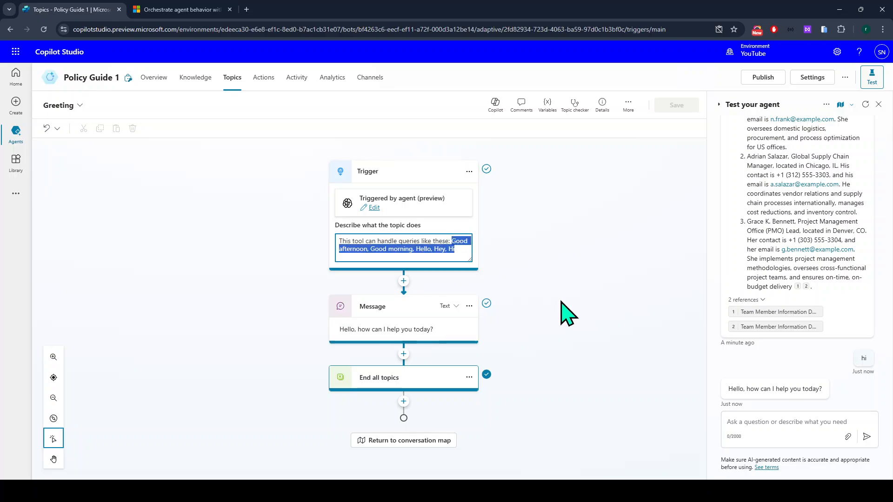
- Send the test agent the message "good night" and examine the Goodbye topic's example phrases in its trigger description
click(804, 424)
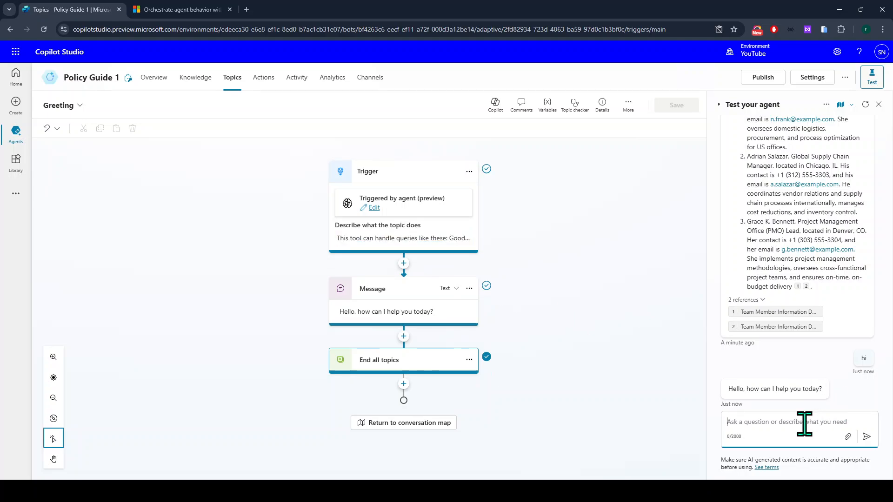
text(hey)
key(Return)
text(good night)
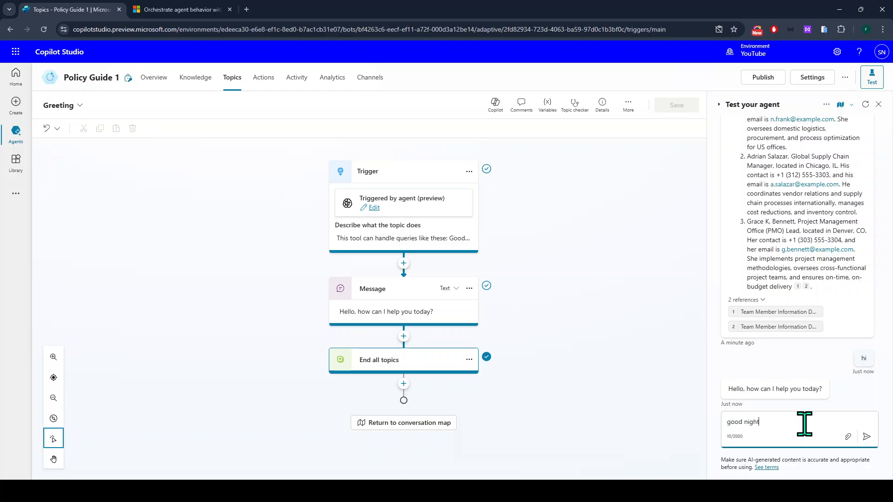
key(Return)
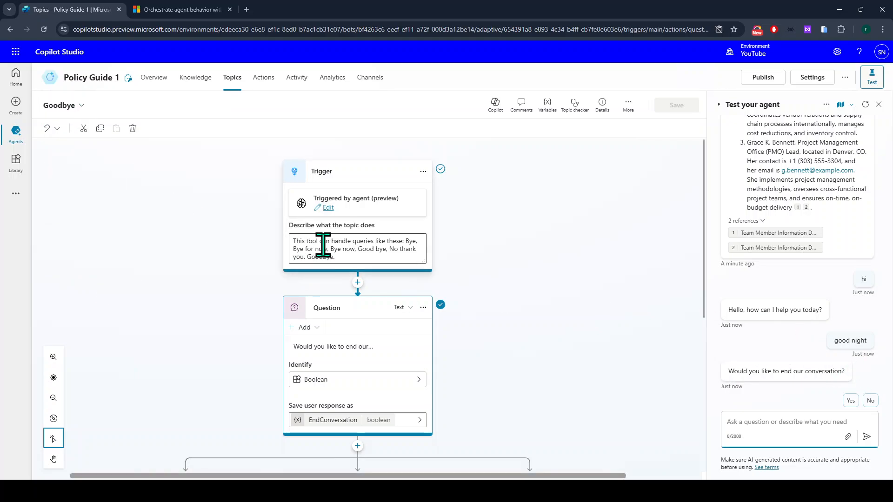
drag(328, 256, 407, 240)
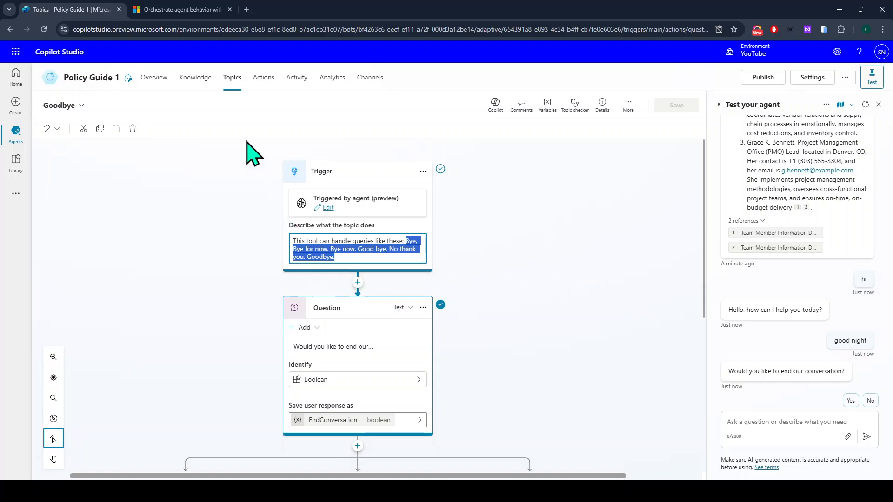
- Disable generative AI orchestration in the agent's overview
click(156, 78)
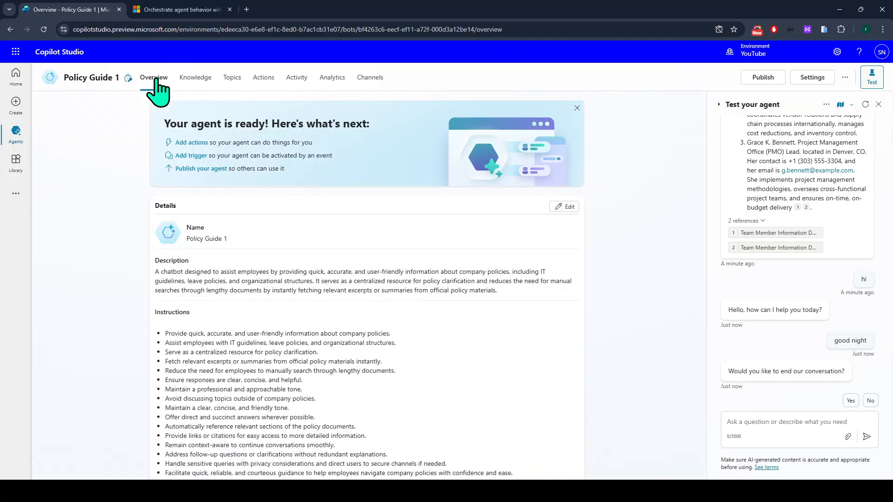
scroll(226, 333, down, 4)
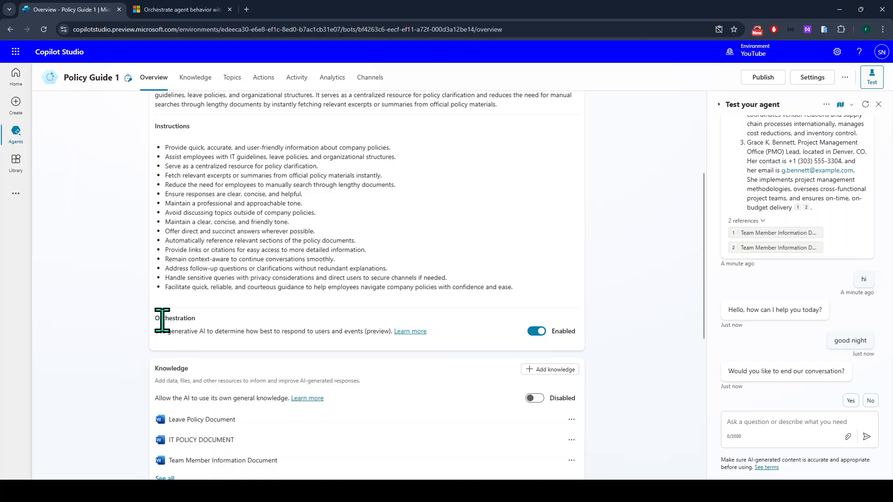
drag(162, 333, 395, 349)
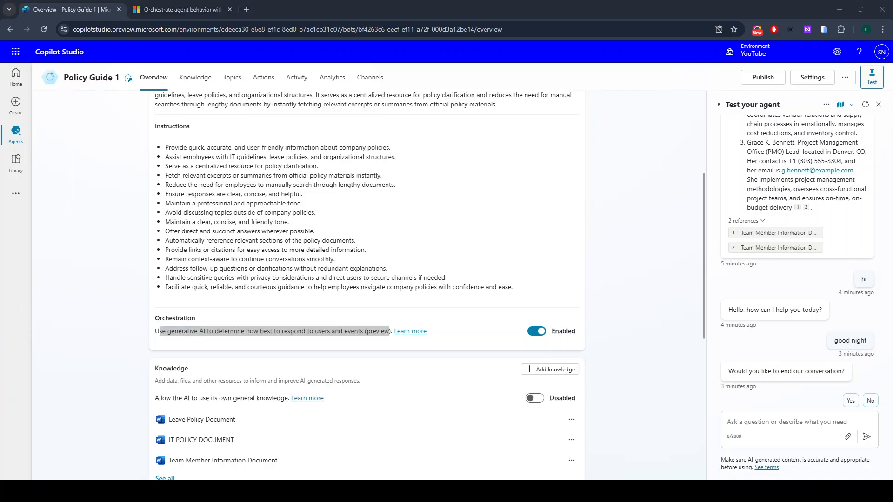
click(474, 335)
scroll(269, 395, down, 2)
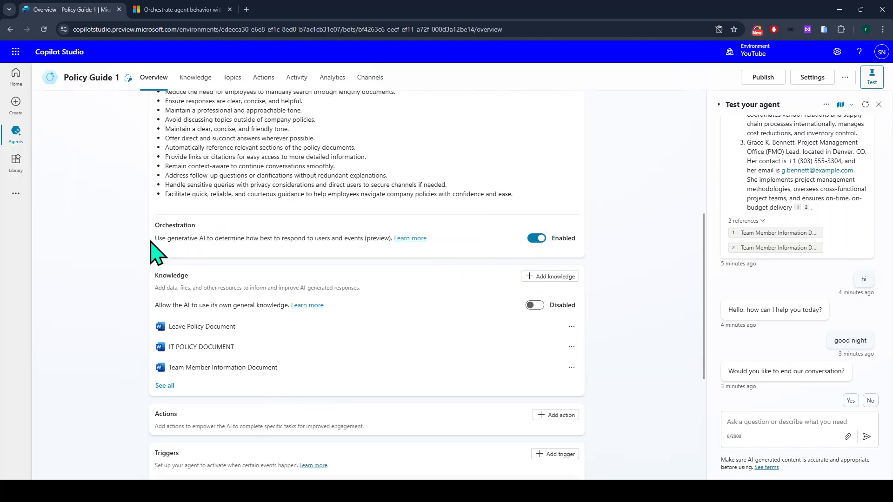
click(536, 239)
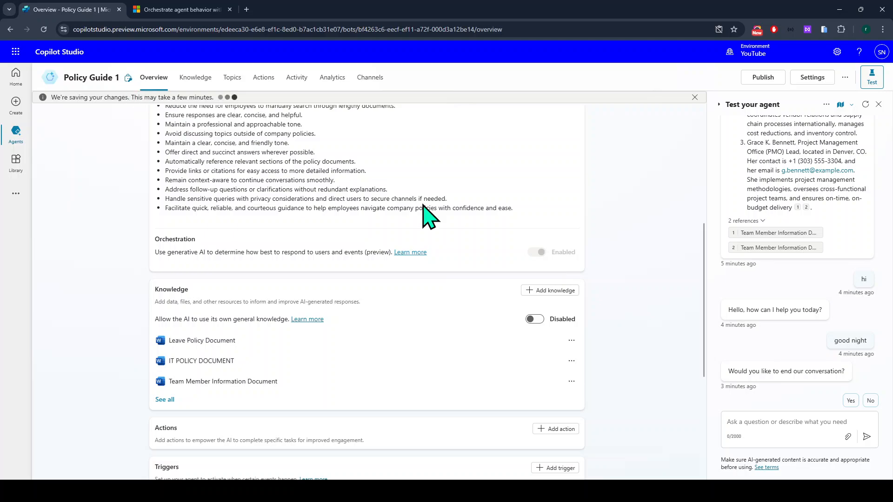
click(541, 252)
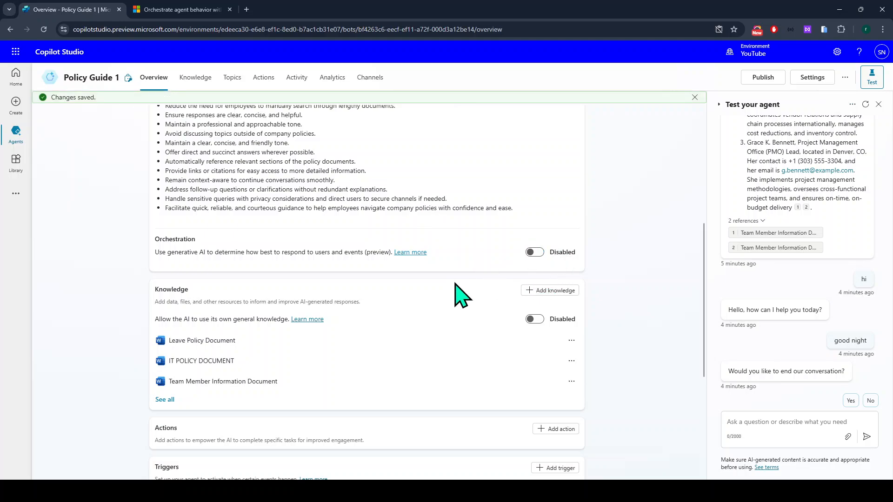
scroll(634, 222, up, 4)
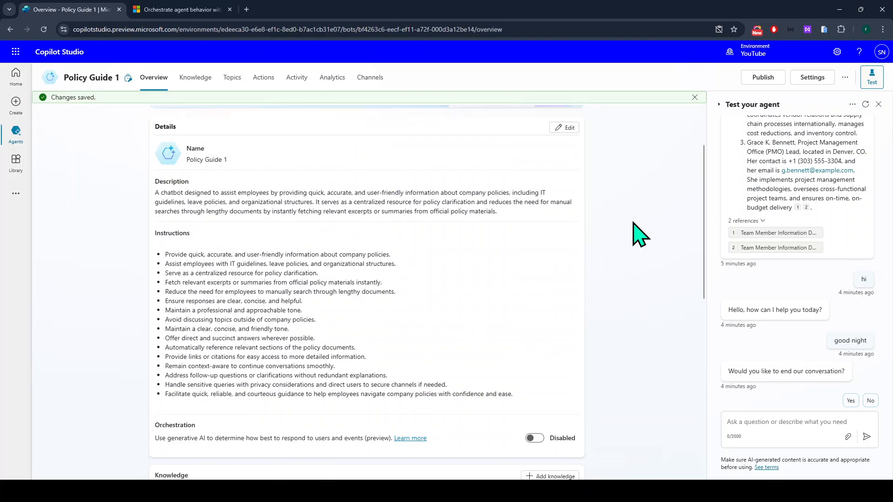
scroll(645, 218, down, 4)
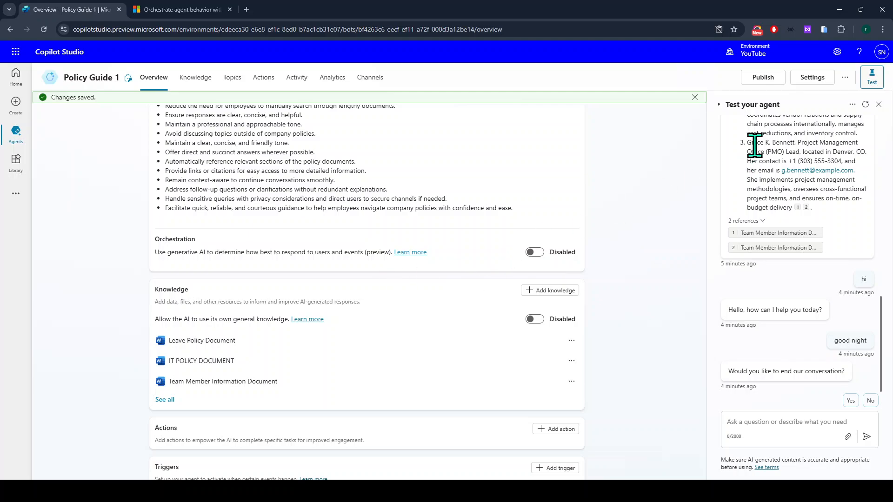
- Restart the test conversation and send the agent the message "good night"
click(865, 106)
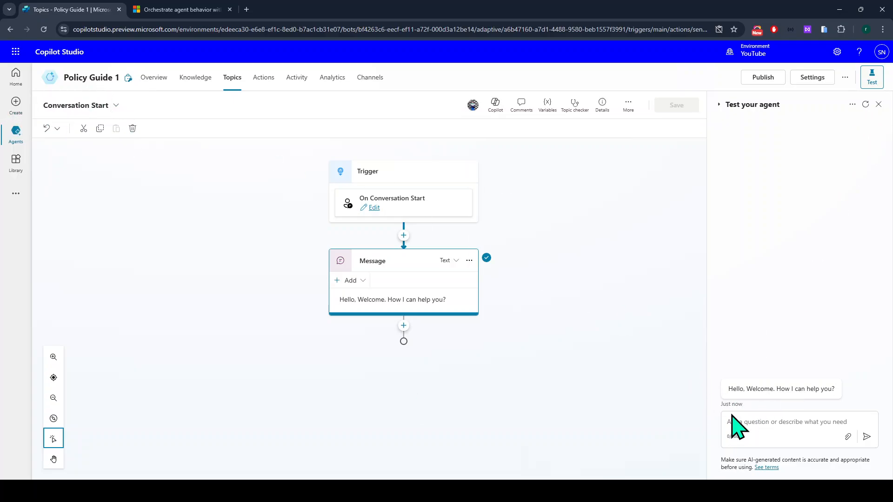
click(774, 428)
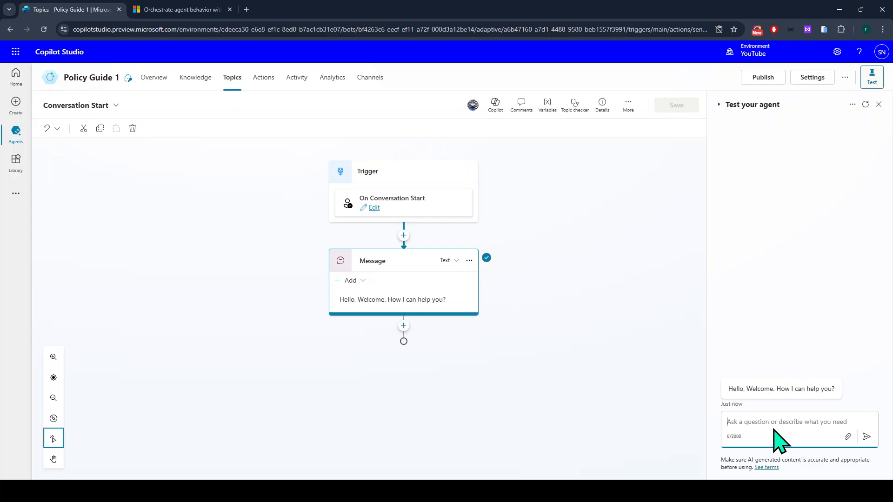
text(good night)
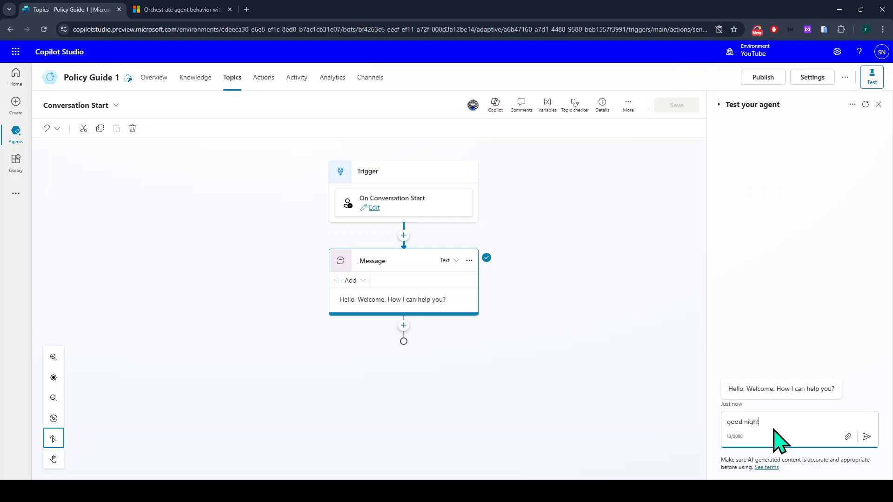
key(Return)
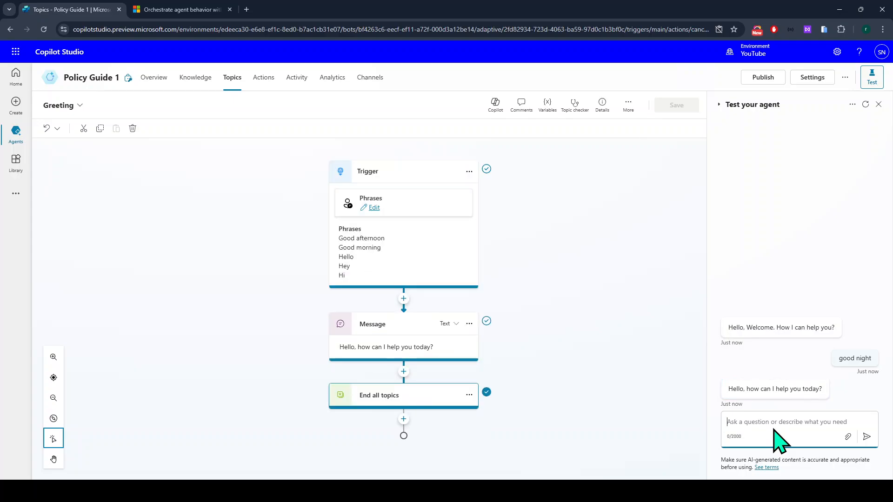
- Compare the "good night" test message and the agent's reply with the Greeting topic's trigger phrases and message
click(838, 362)
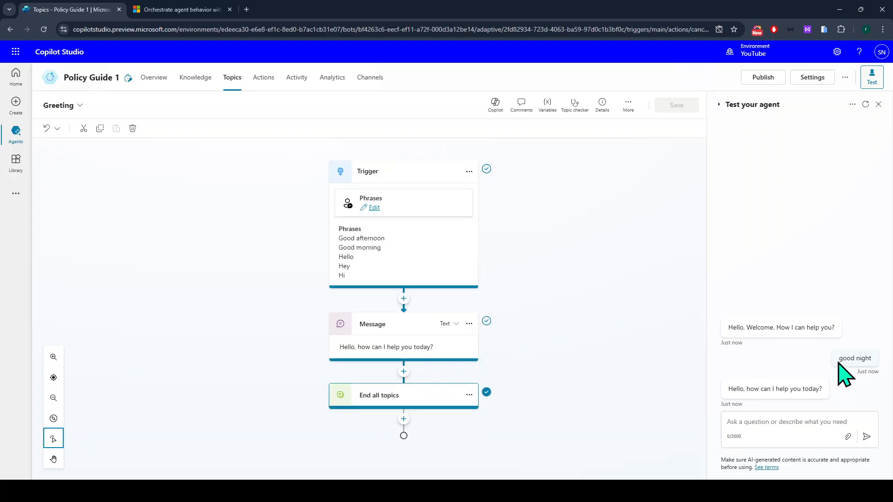
drag(838, 364, 873, 360)
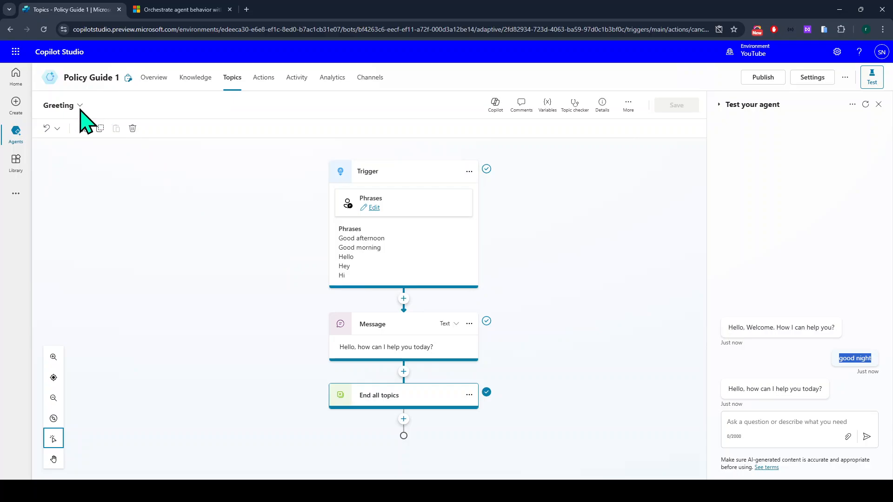
click(726, 396)
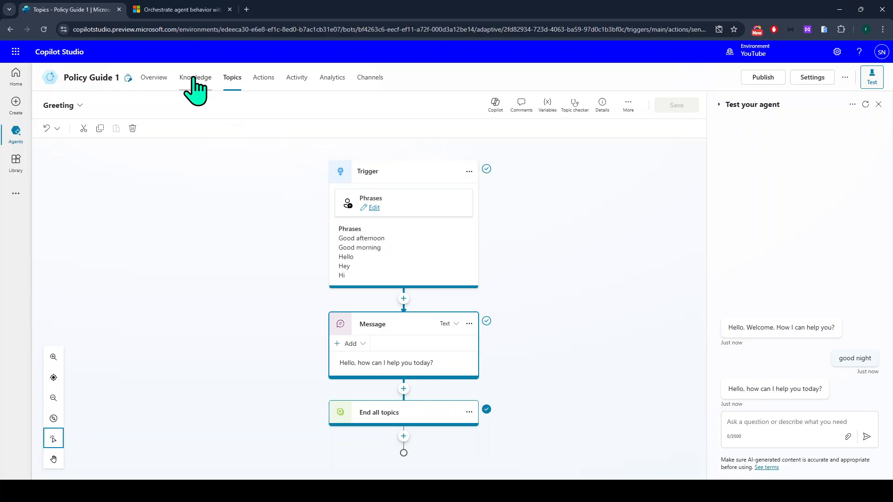
- Enable generative AI orchestration again in the agent's overview
click(152, 79)
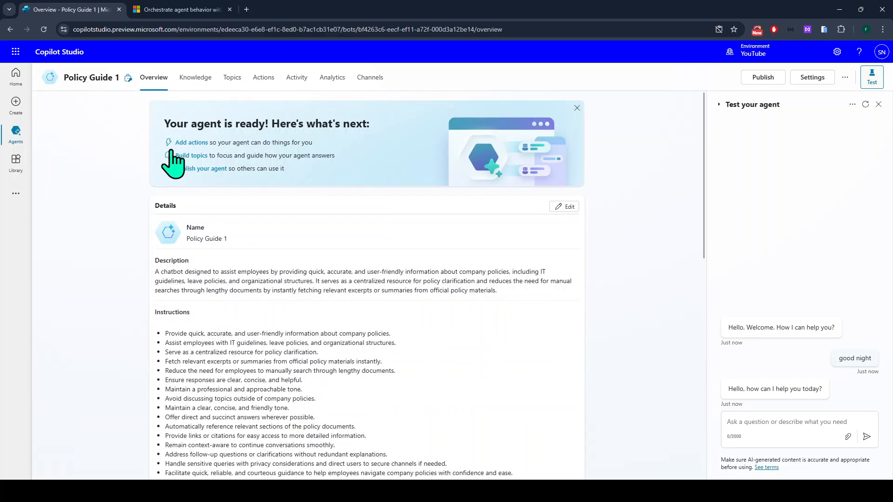
scroll(186, 368, down, 4)
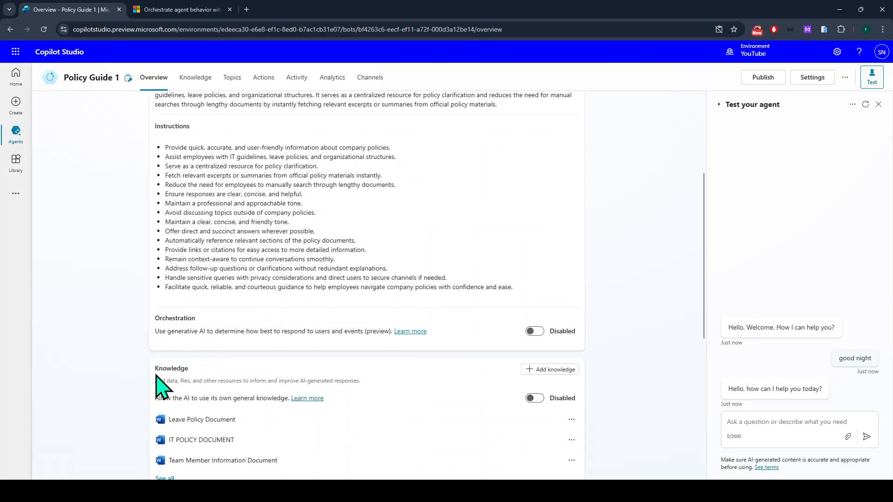
click(534, 332)
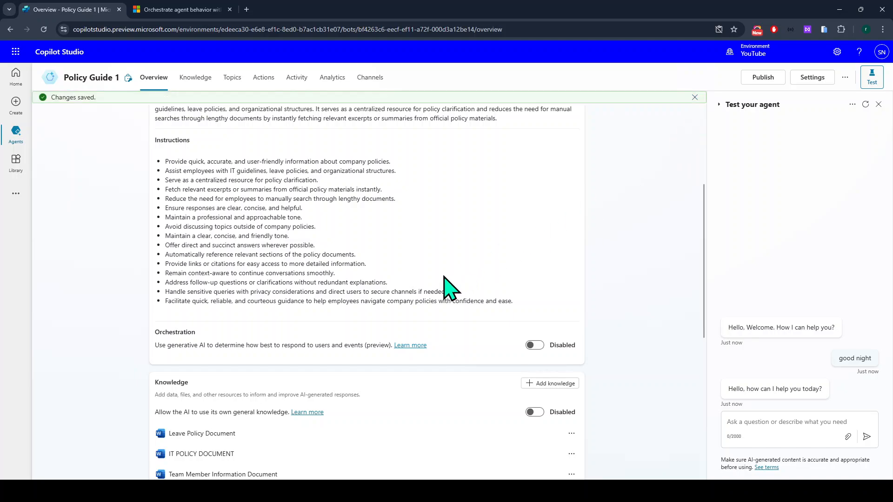
scroll(393, 378, down, 8)
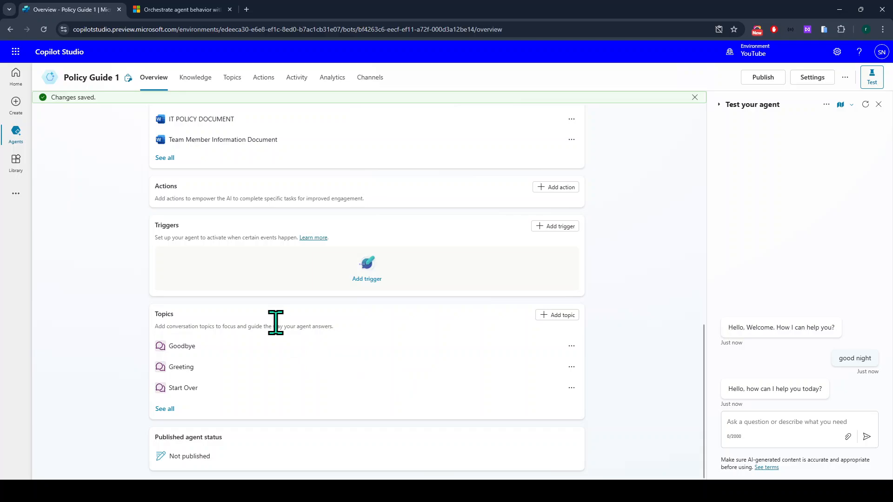
- Open the agent's topic list and send the test agent the message "can i talk to person"
click(195, 78)
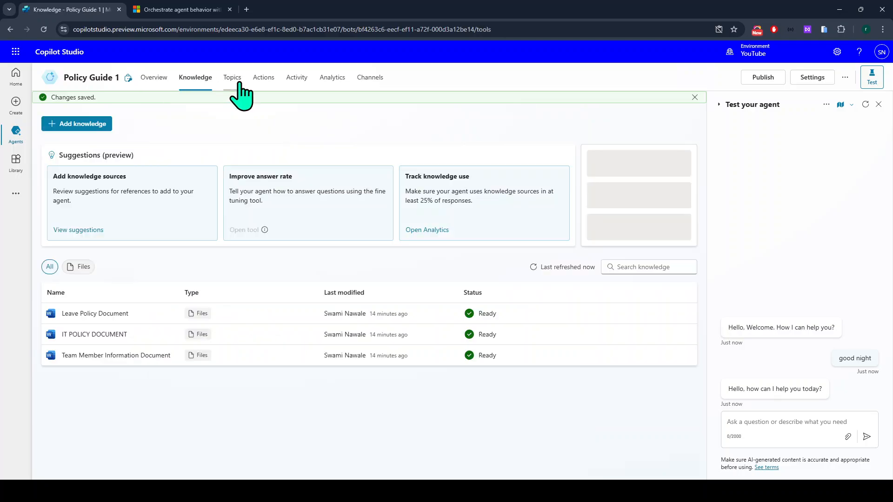
click(234, 80)
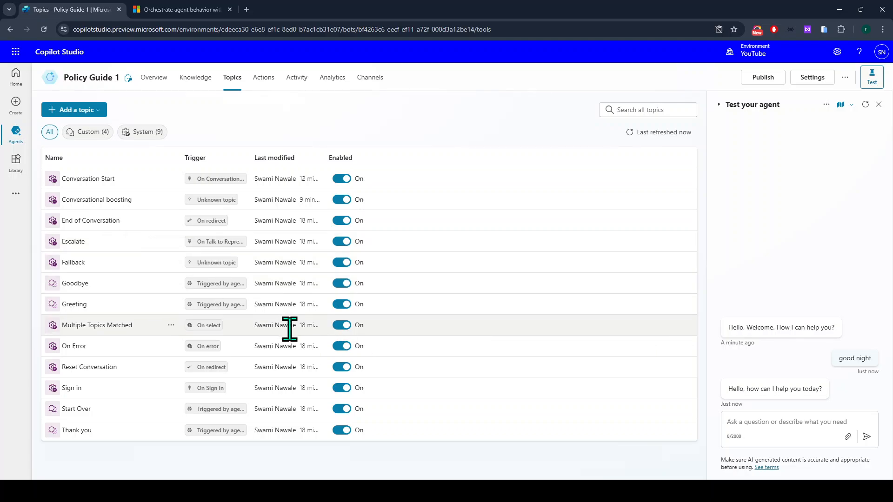
click(764, 425)
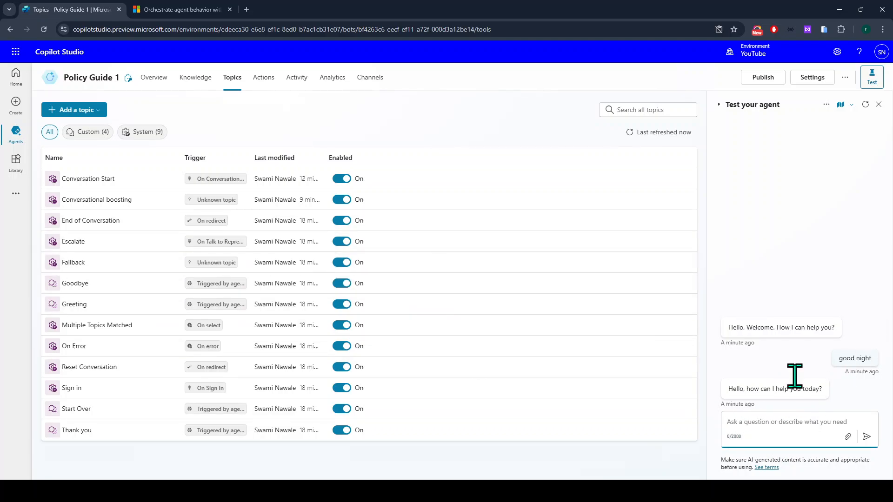
text(can i talk to)
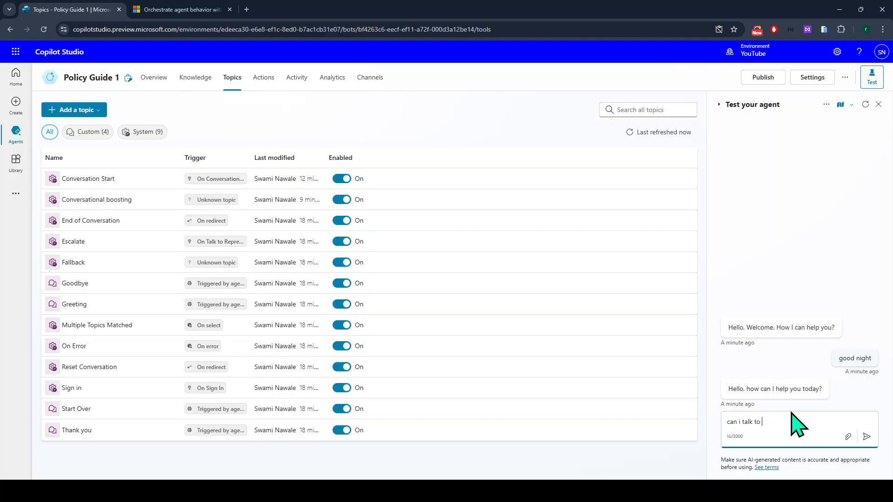
text( person)
key(Return)
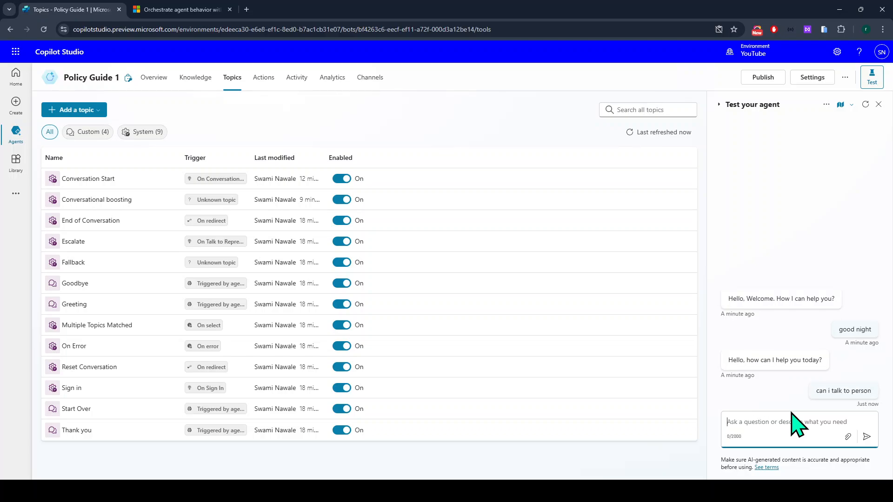
- Open the Escalate topic and examine its trigger description and the full text of its message
click(74, 242)
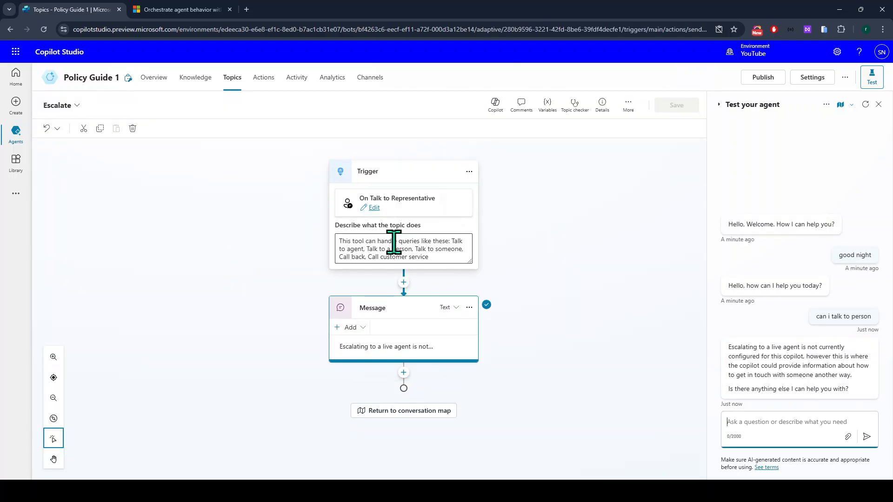
click(429, 254)
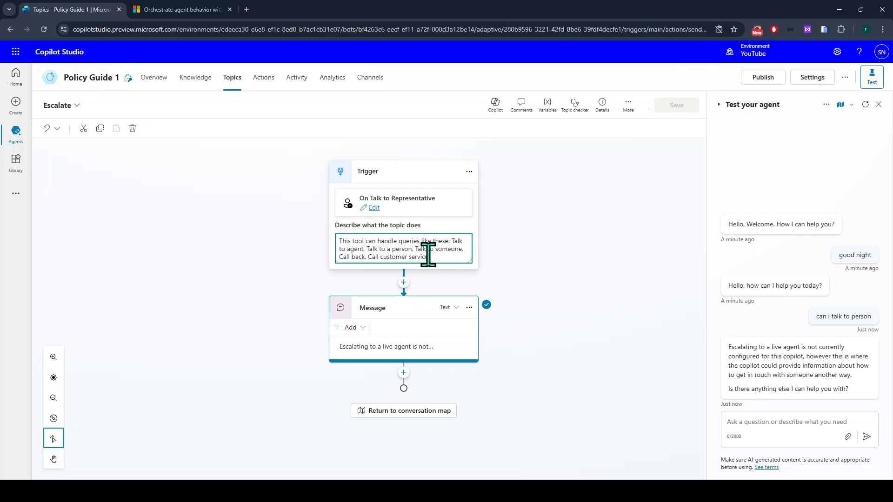
drag(429, 255, 325, 249)
click(386, 337)
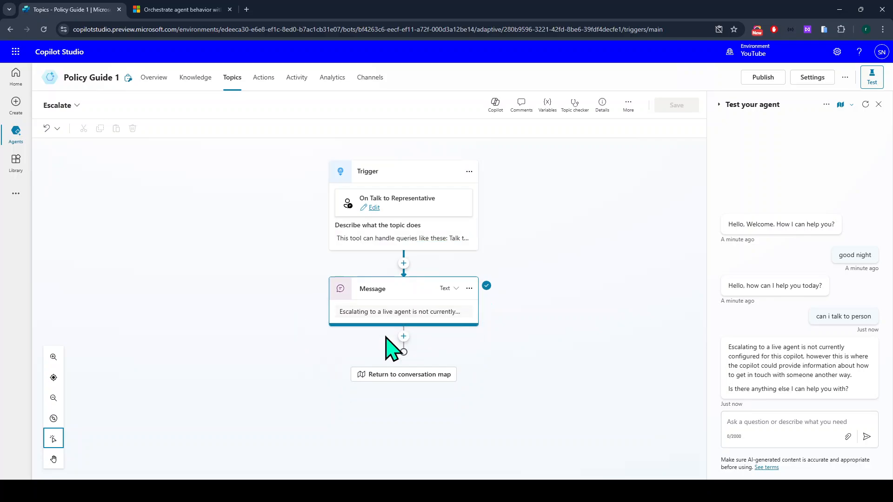
click(401, 312)
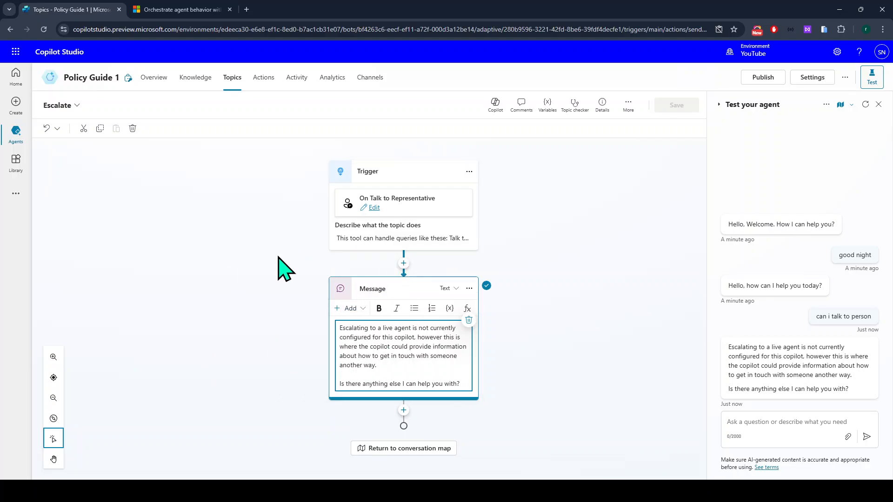
- Examine the node types that can be inserted between the Escalate topic's trigger and message
click(403, 263)
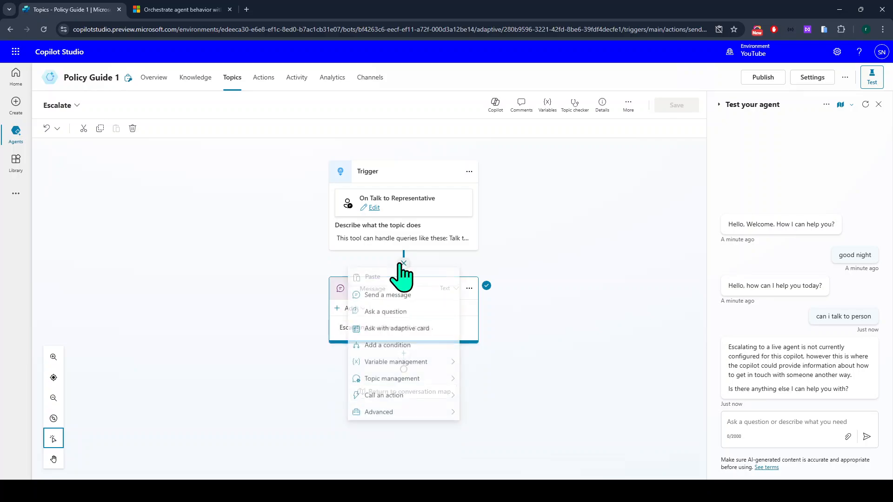
mouse_move(399, 387)
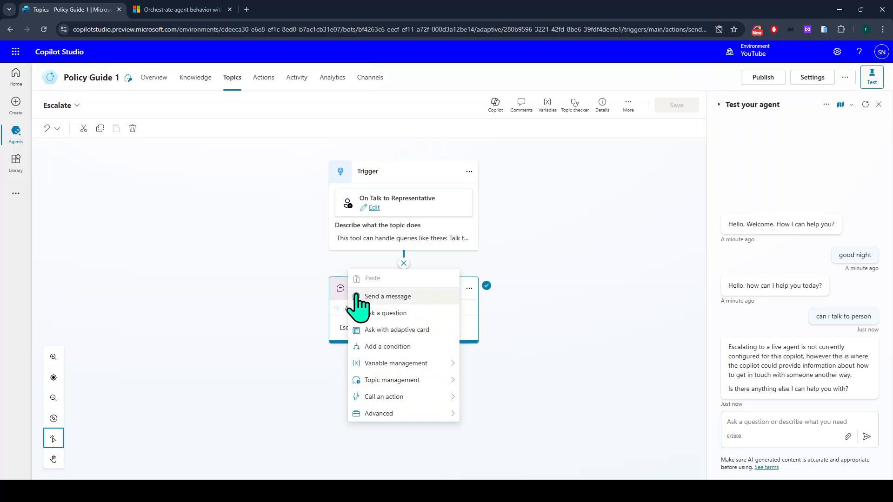
click(243, 250)
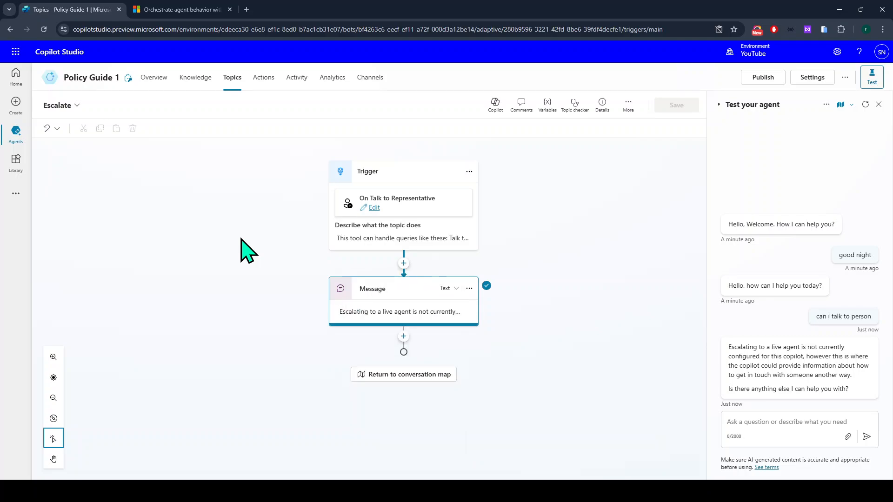
- Open the agent's actions page and draft the test message: please create a ticket for me and the issue is "I'm not getting propert network"
click(264, 78)
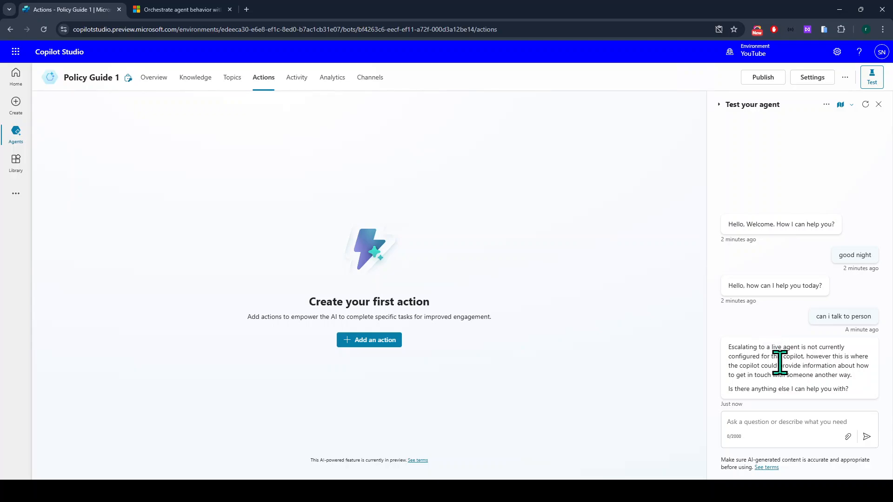
click(773, 421)
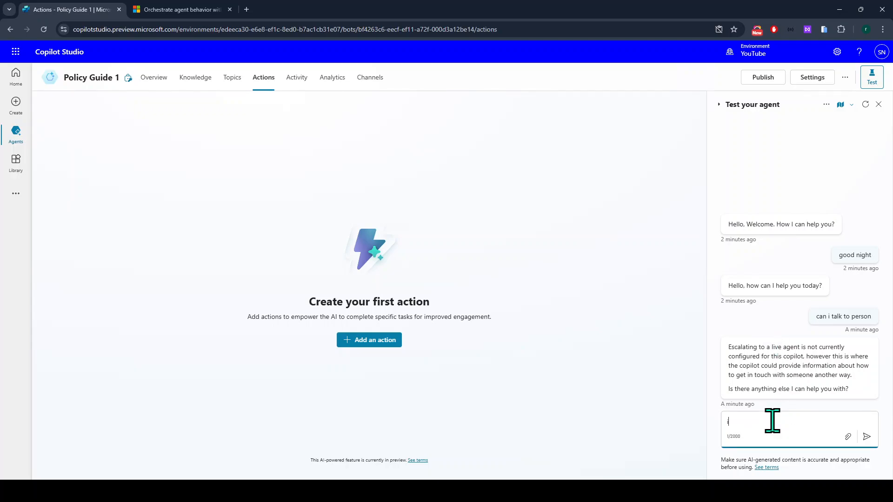
text(ple)
text(not getting propert network")
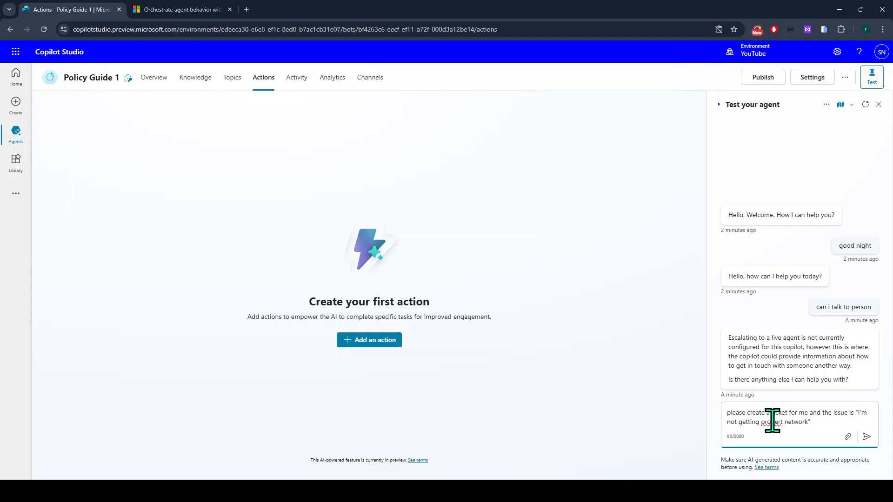
key(shift+Up)
key(shift+Up)
key(Down)
key(shift+Up)
key(shift+Up)
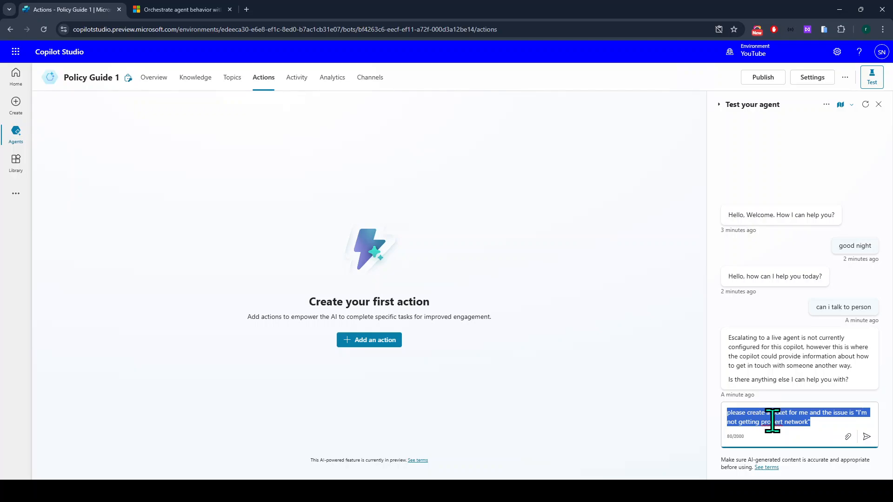
key(Down)
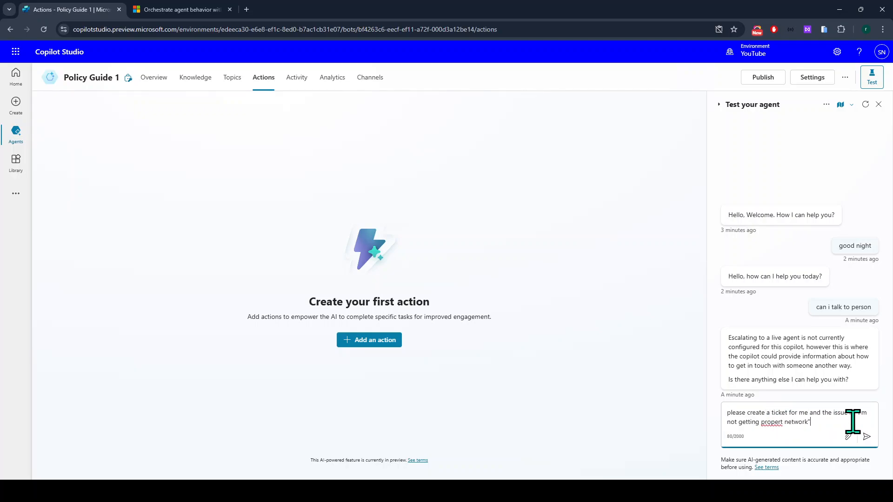
key(shift+Up)
key(shift+Up)
- Look through the agent's activity history, analytics summary and list of available channels
click(297, 78)
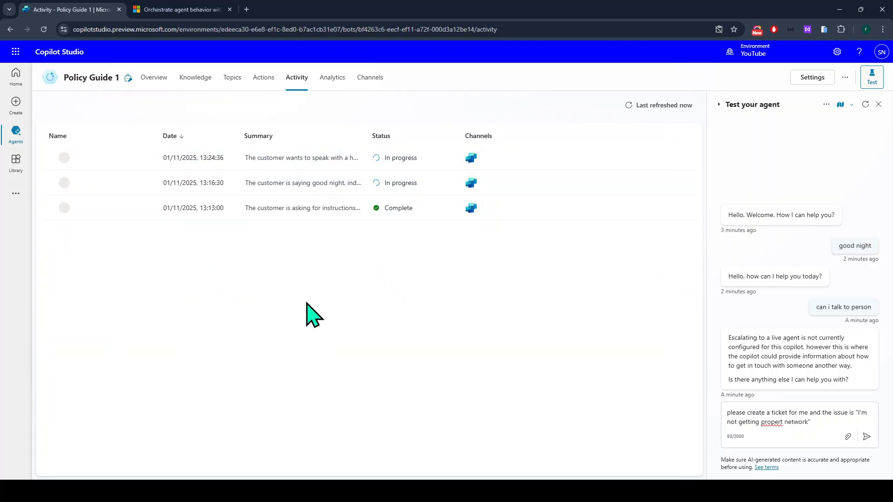
click(326, 78)
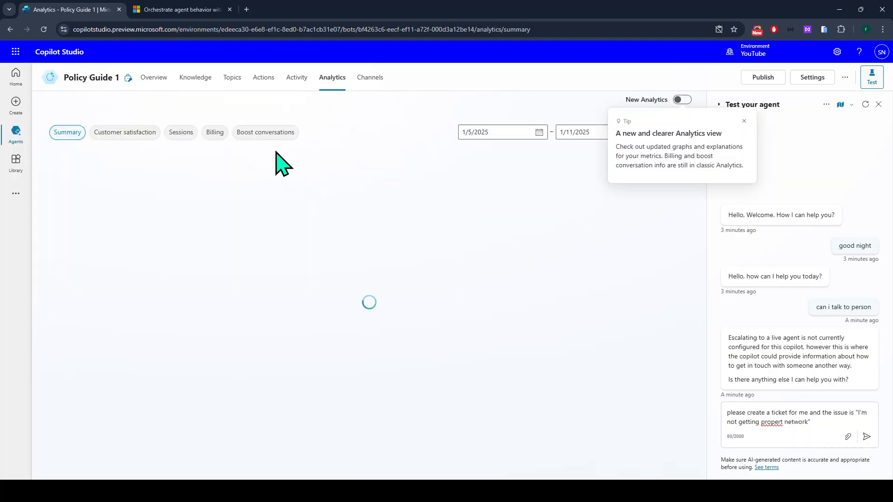
click(744, 122)
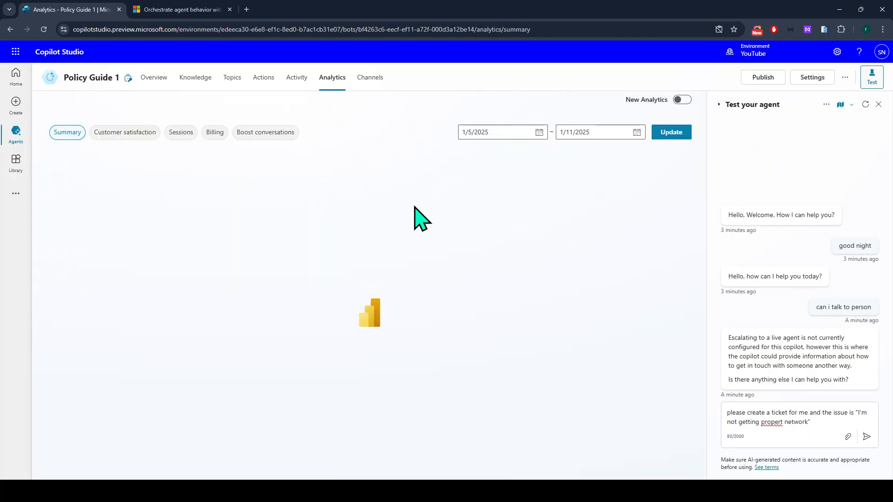
click(381, 79)
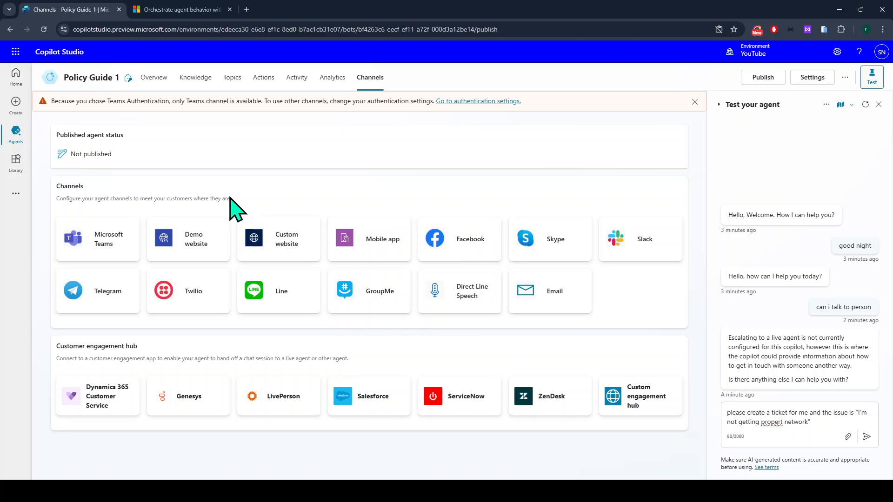
- Restart the test conversation and dismiss the agent's publish dialog without publishing
click(866, 104)
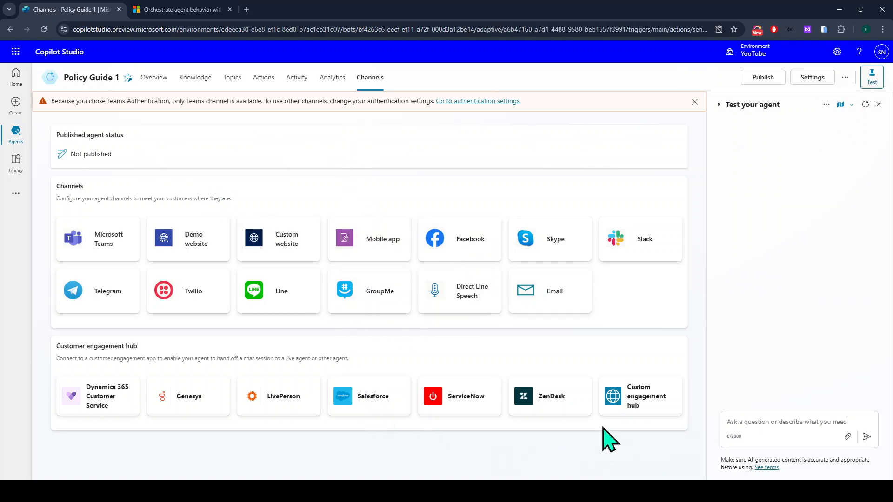
click(763, 79)
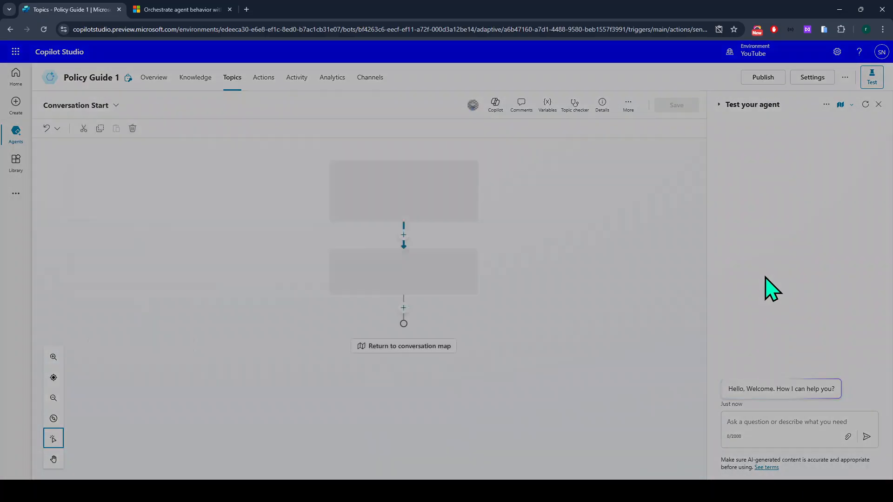
click(544, 286)
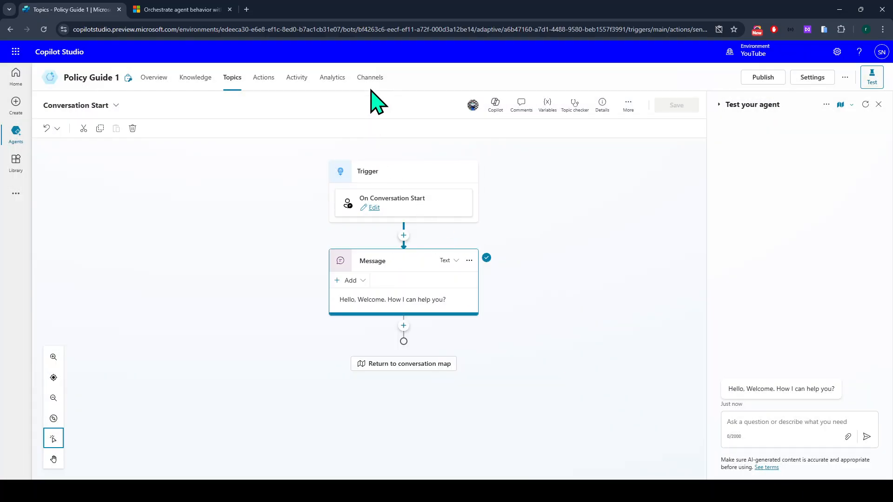
- Set the agent's security authentication to No authentication, save the configuration and leave the settings
click(809, 80)
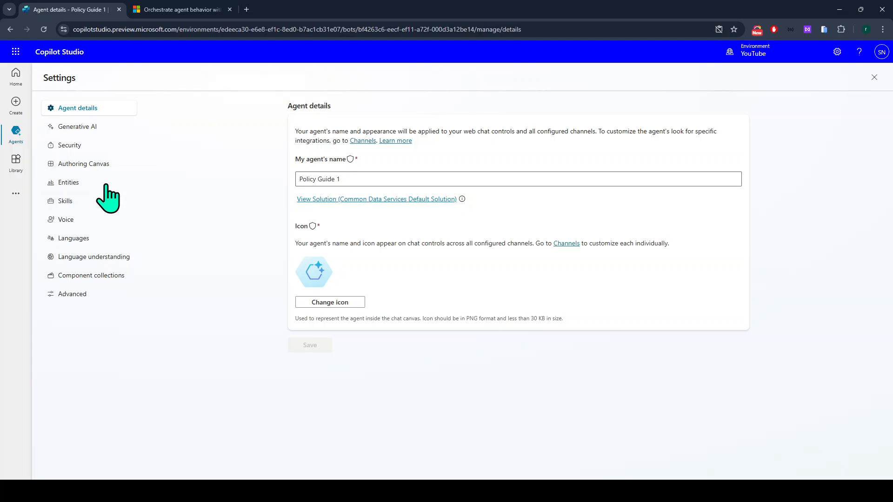
click(79, 146)
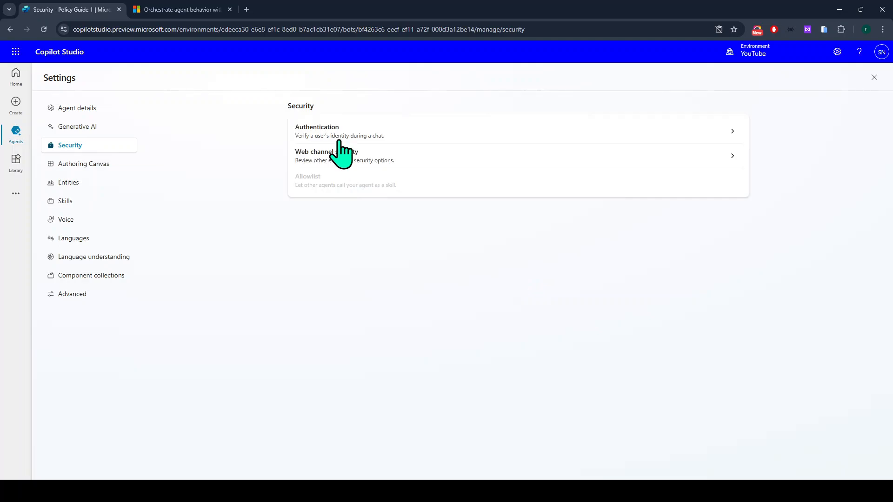
click(339, 140)
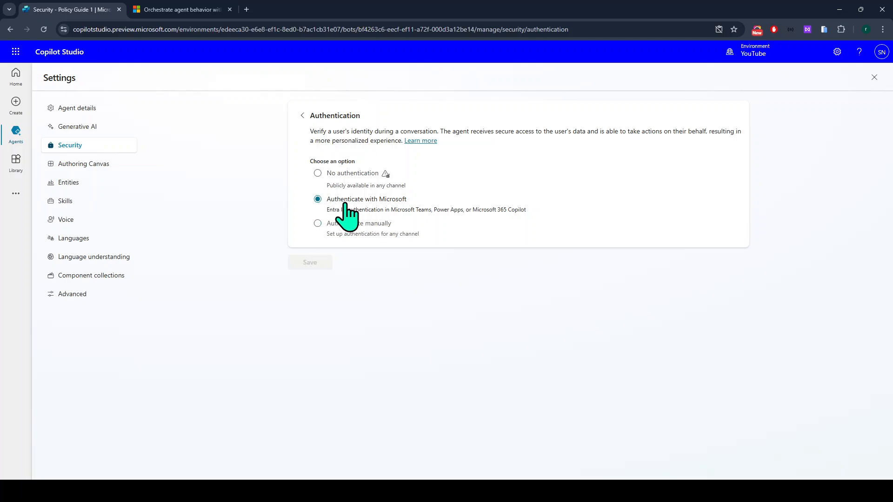
click(331, 175)
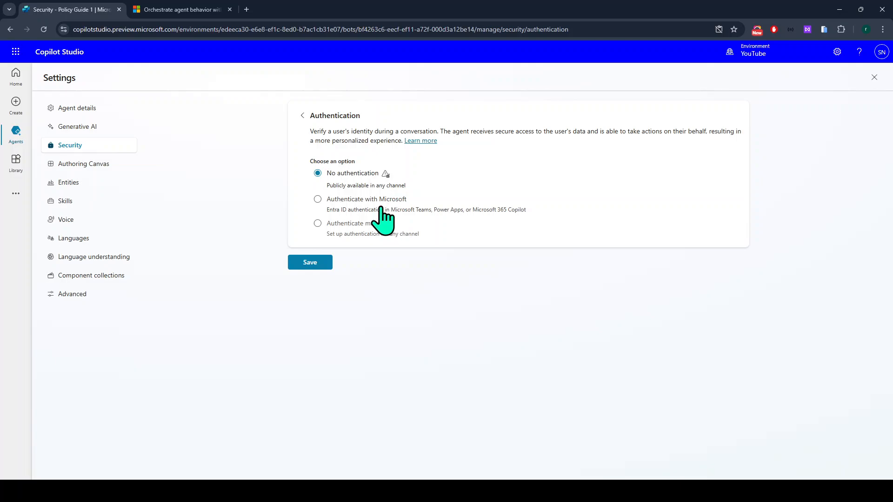
click(314, 263)
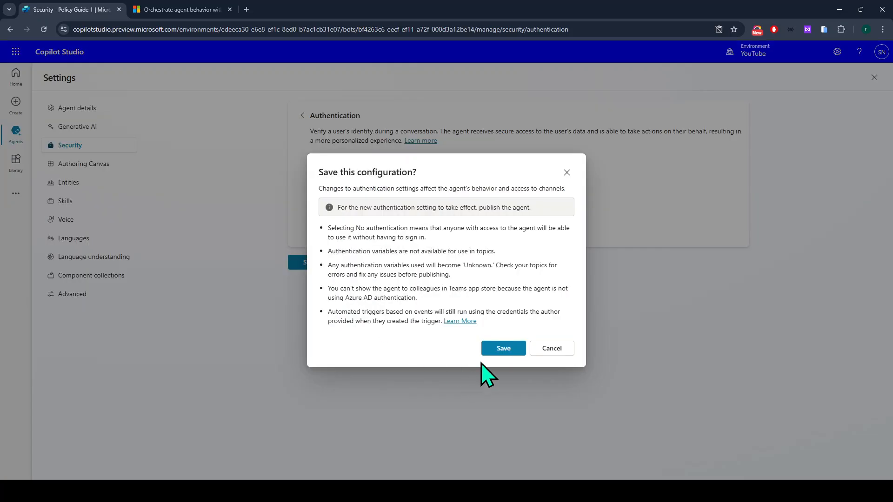
click(489, 351)
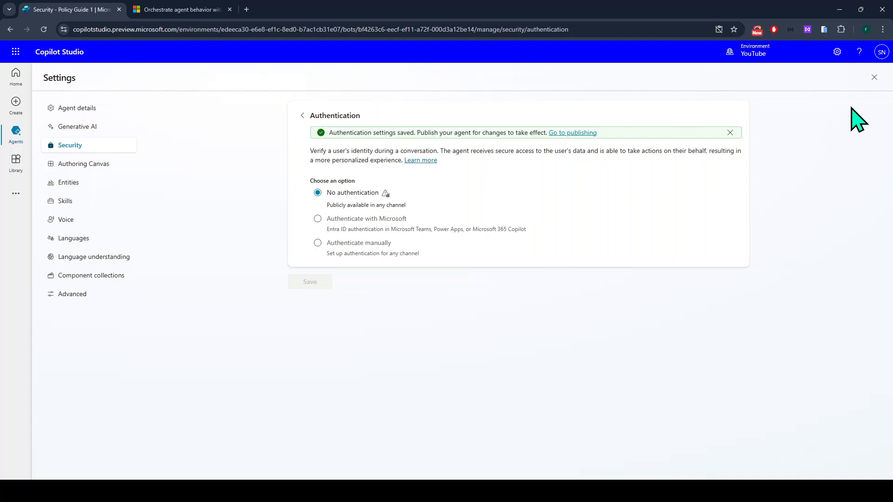
click(869, 82)
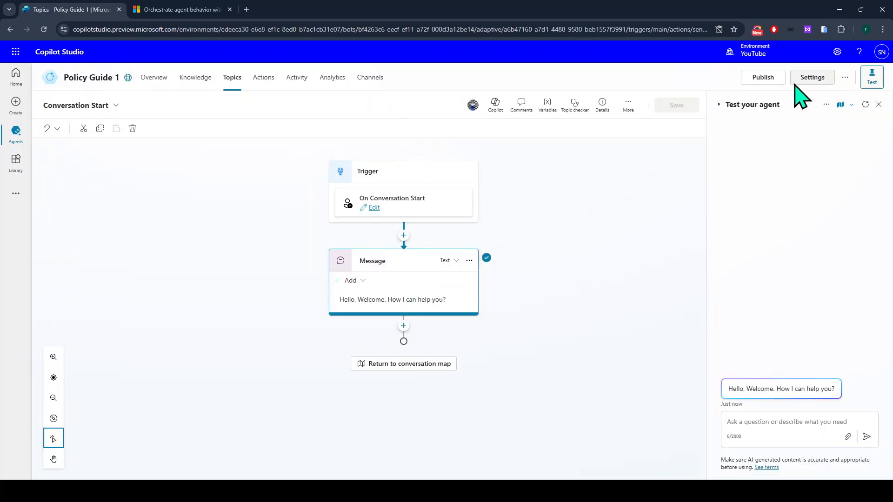
- Review the authentication risk listed for the agent and publish it, letting publishing continue in the background
click(763, 79)
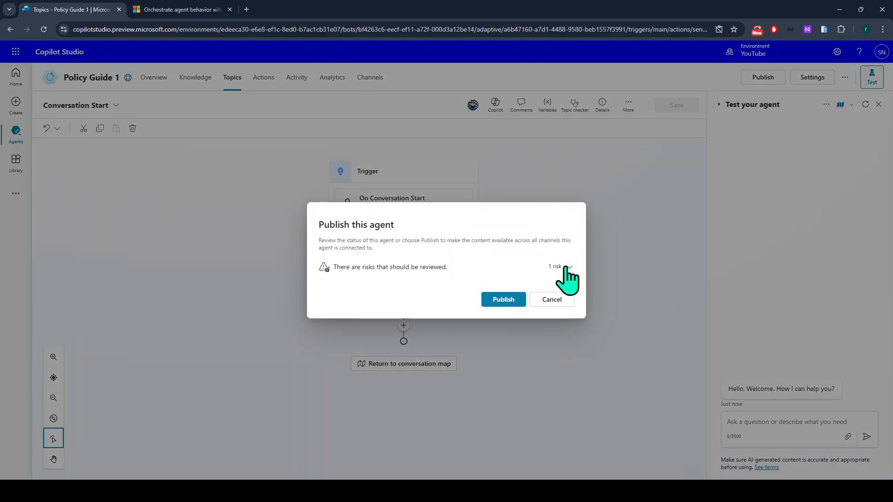
click(568, 267)
drag(346, 264, 464, 264)
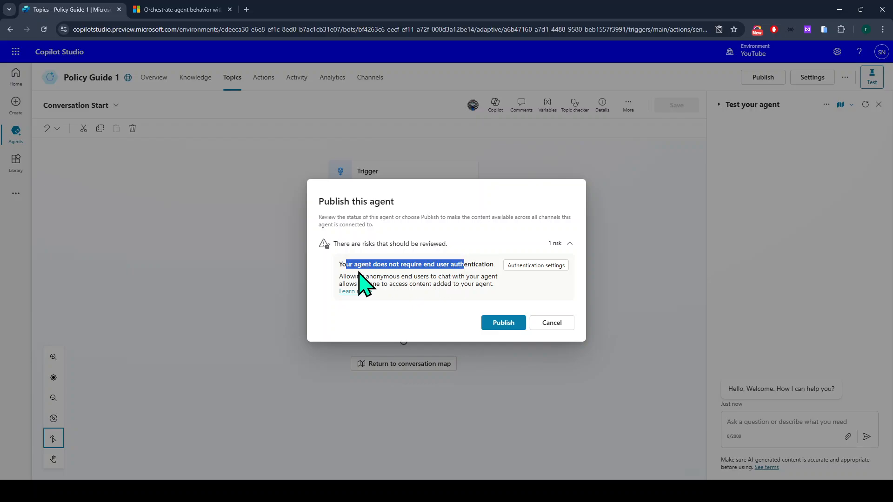
drag(339, 264, 474, 265)
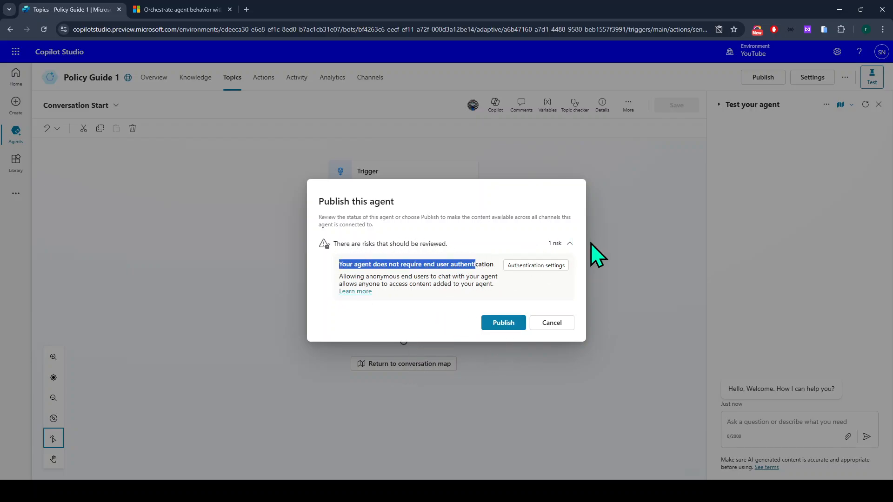
click(504, 324)
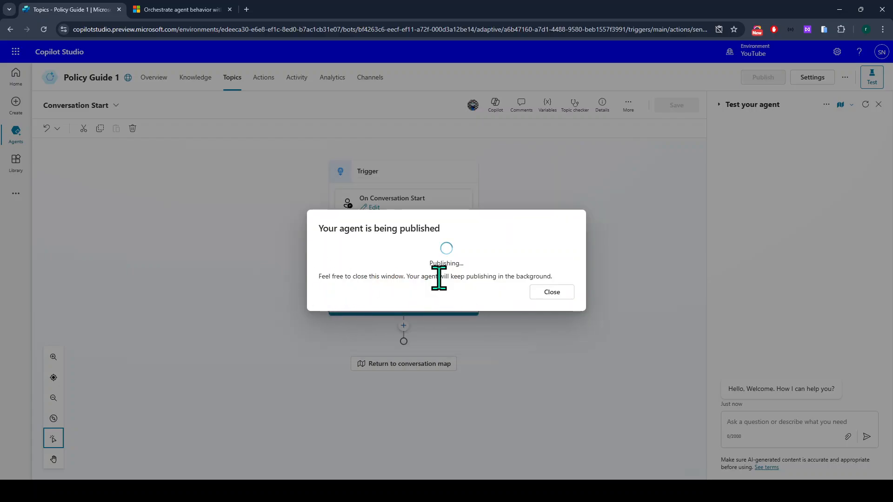
click(553, 291)
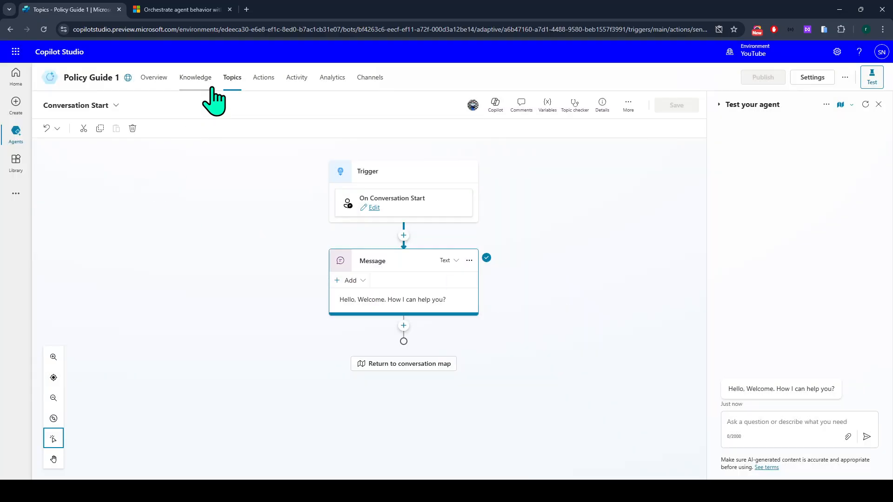
- Examine the default embed code of the agent's Custom website channel
click(370, 79)
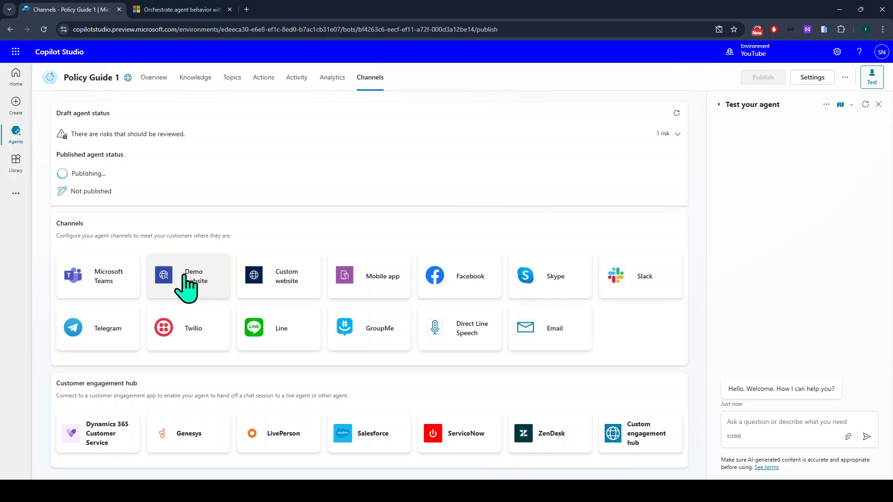
click(287, 281)
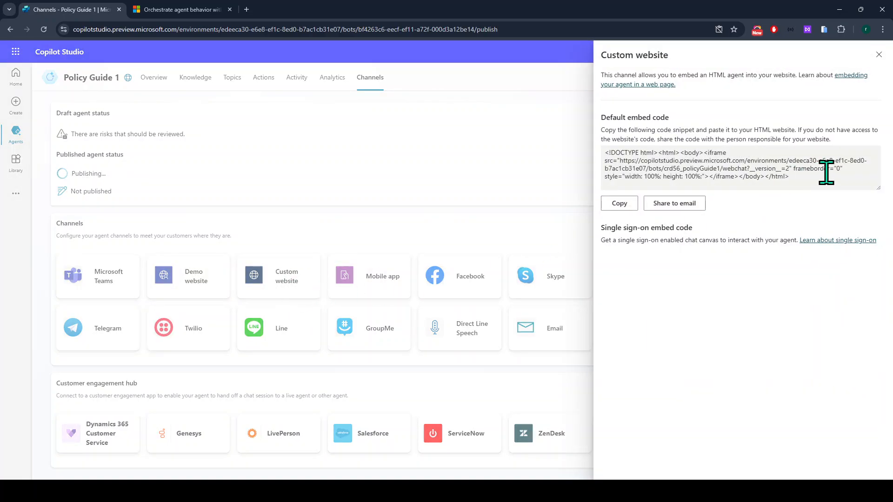
click(798, 180)
drag(798, 180, 597, 143)
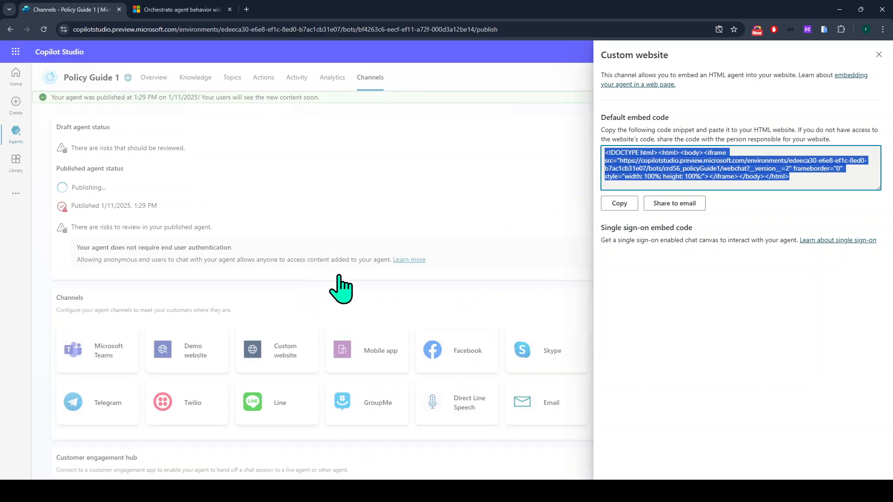
click(879, 55)
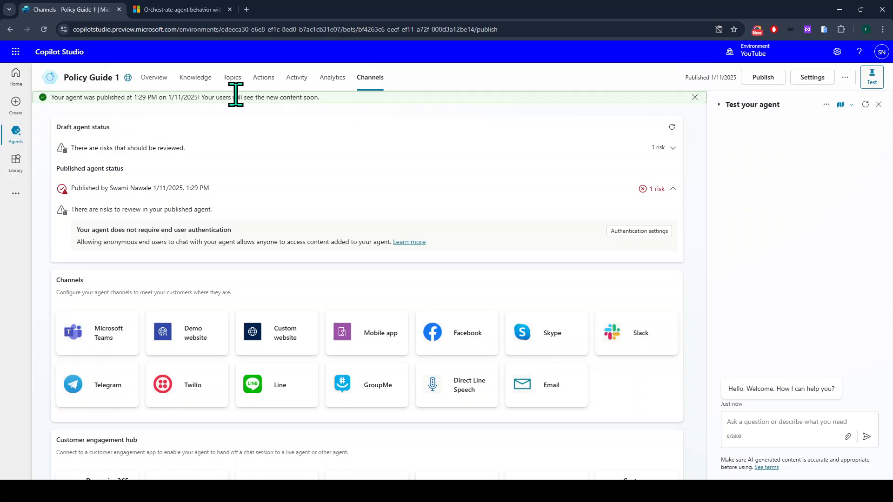
- Give the Demo website channel a welcome message of two emojis followed by "Hey there, welcome"
click(186, 343)
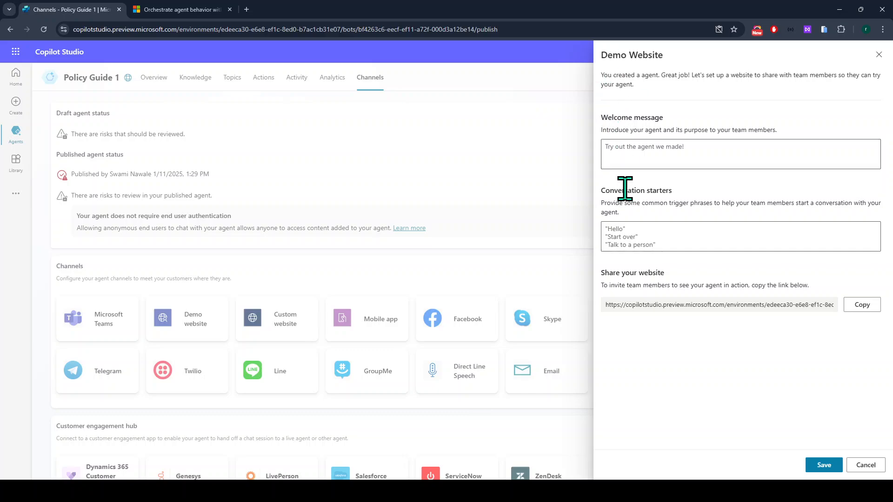
click(682, 148)
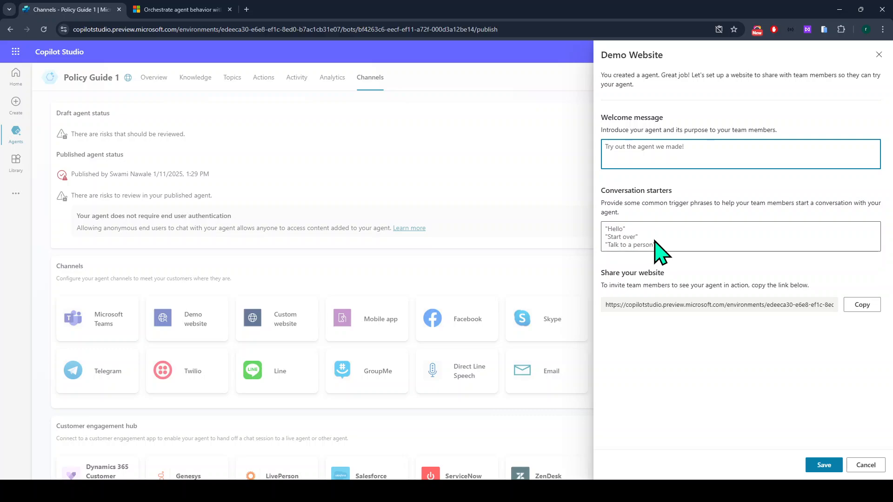
click(617, 256)
click(632, 251)
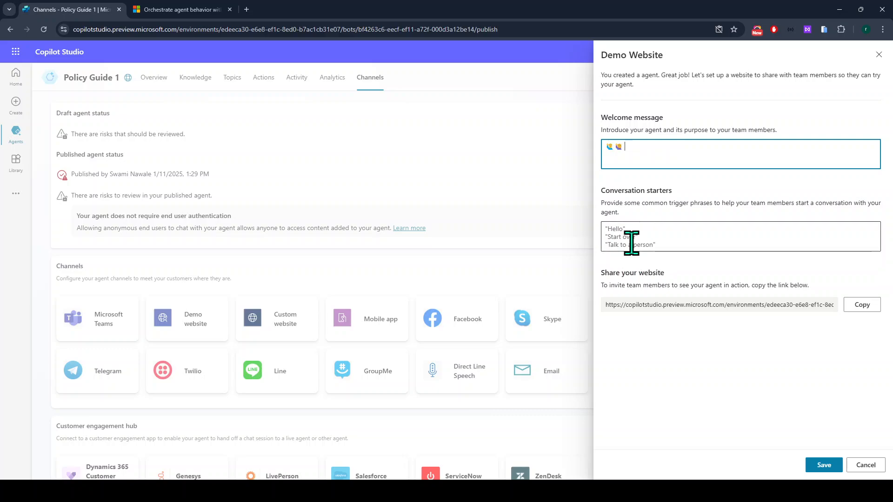
text(Hey there, welcome)
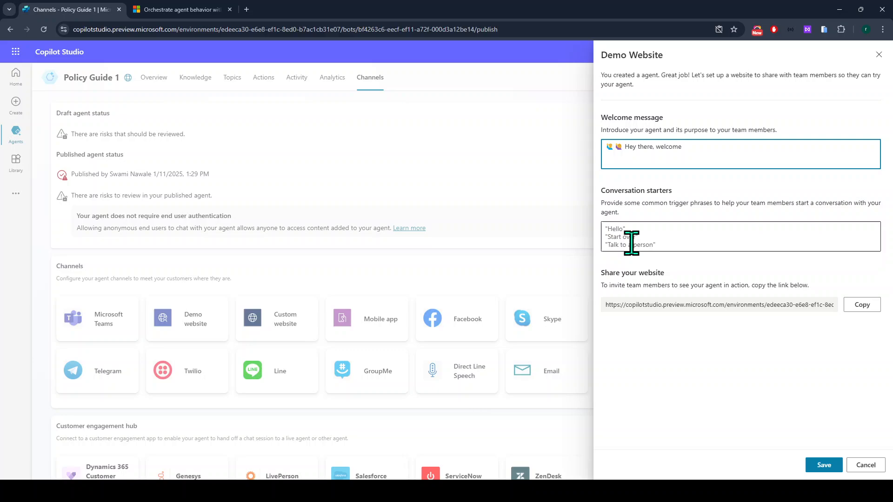
- Add the Demo website conversation starters "Please get me information about leaves" and "Who are in IT team" on separate lines
click(631, 242)
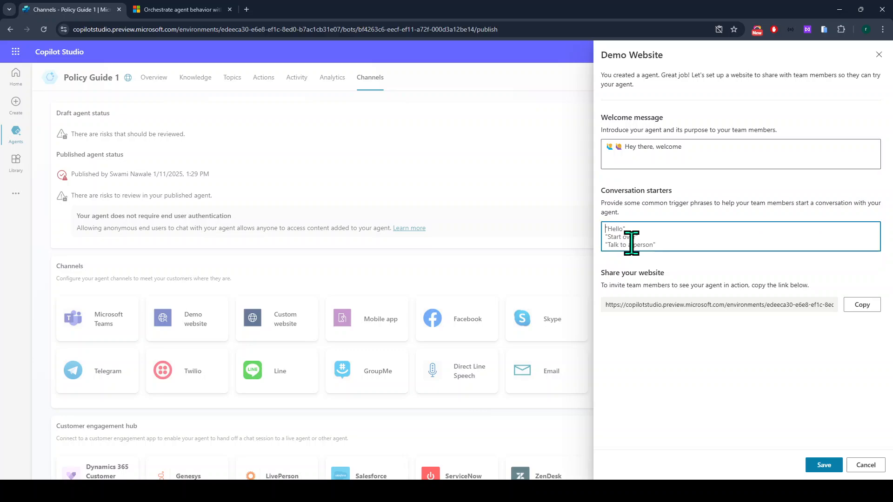
drag(602, 188, 722, 199)
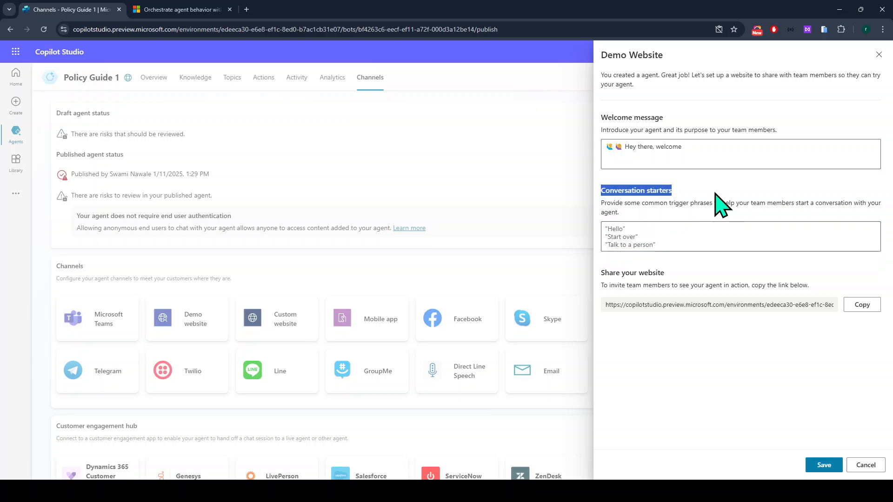
click(661, 243)
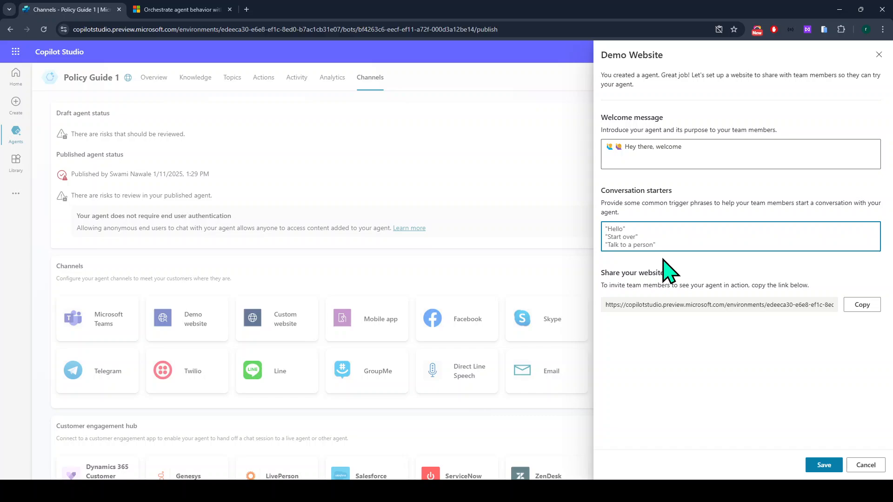
text("C)
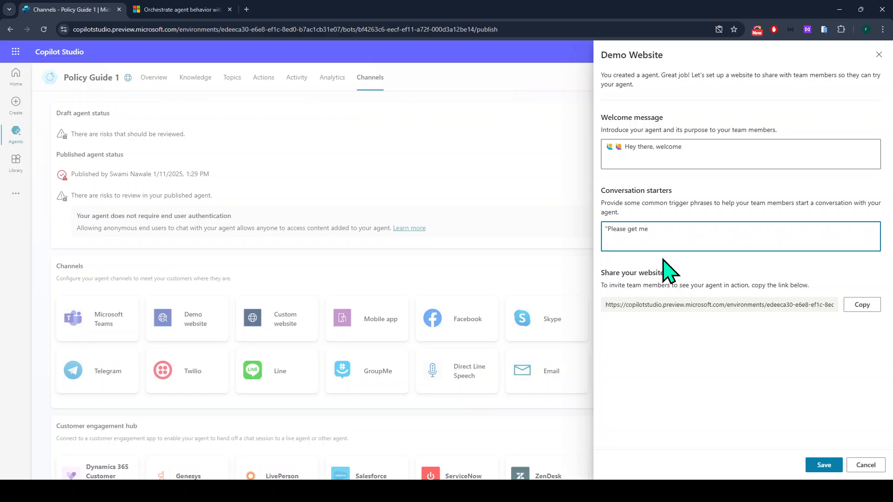
text(inform)
key(BackSpace)
key(BackSpace)
key(BackSpace)
key(BackSpace)
key(BackSpace)
key(BackSpace)
text(about leaves)
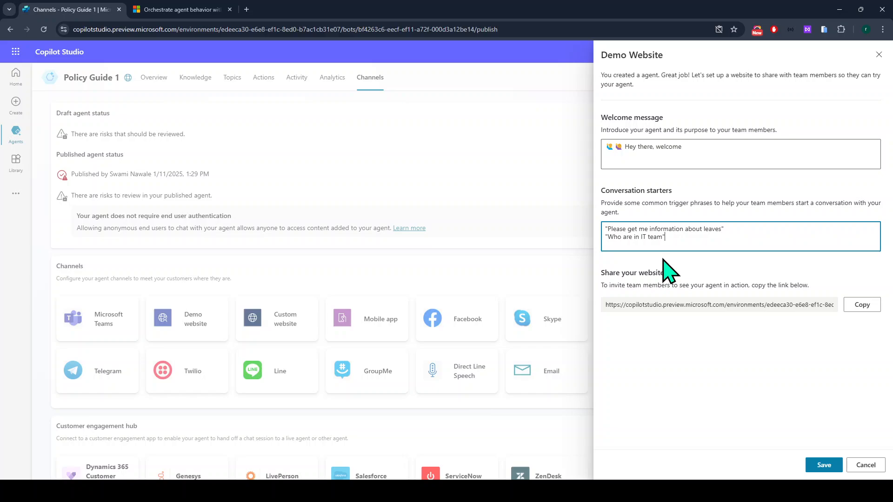
- Copy the Demo website's share link, save the channel and open the link in a new browser tab beside the Channels tab
click(858, 308)
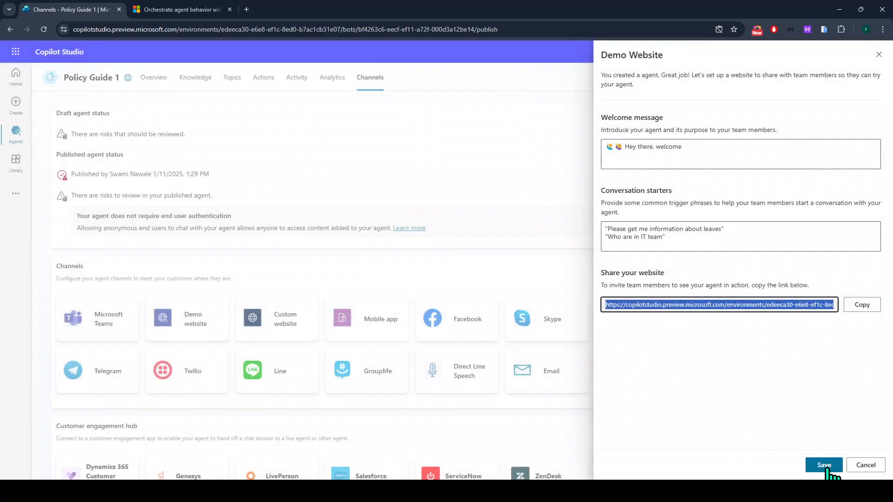
click(825, 466)
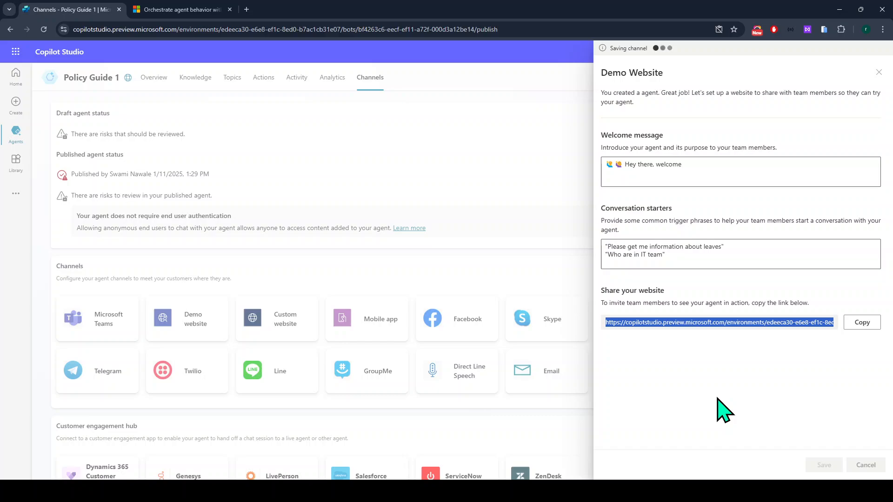
click(247, 10)
key(ctrl+v)
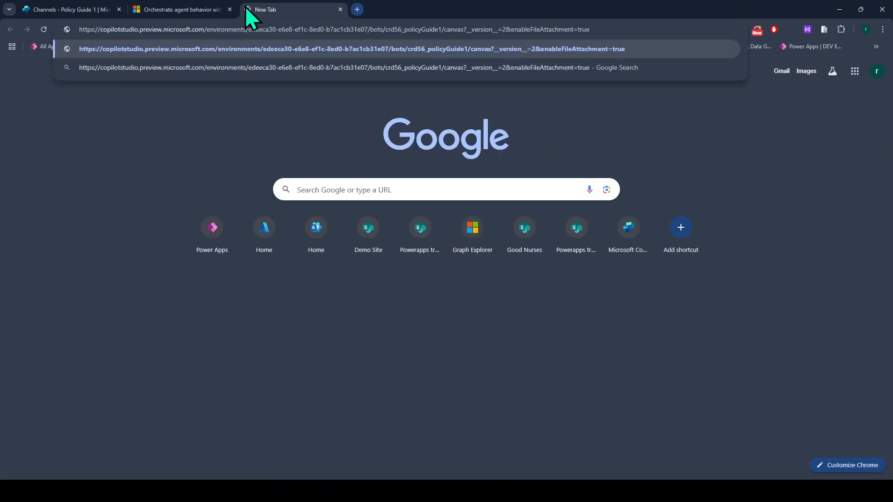
key(Return)
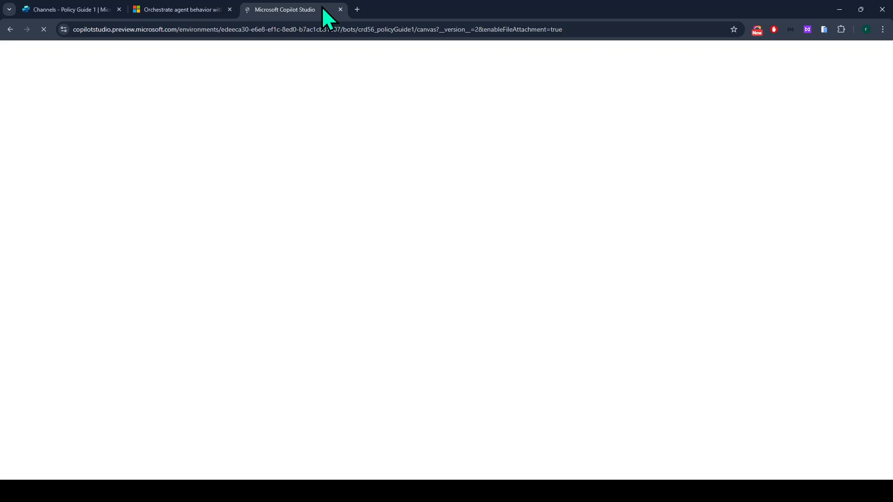
drag(322, 7, 227, 4)
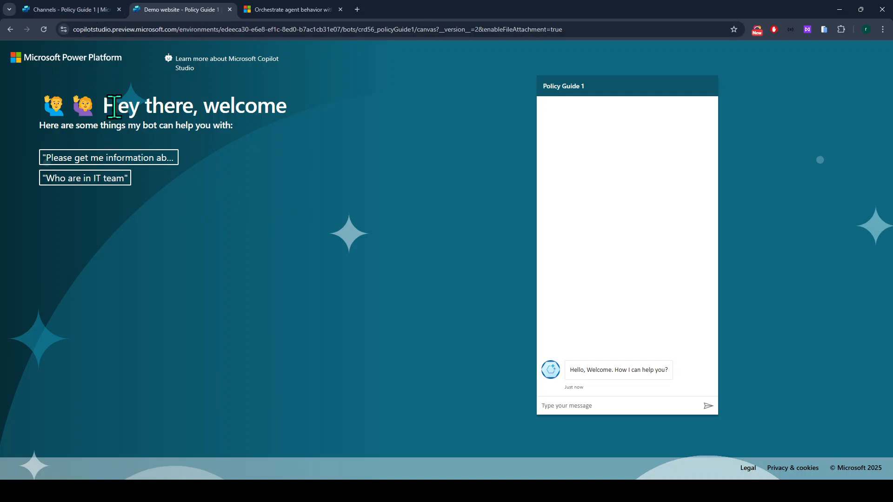
drag(104, 100, 276, 105)
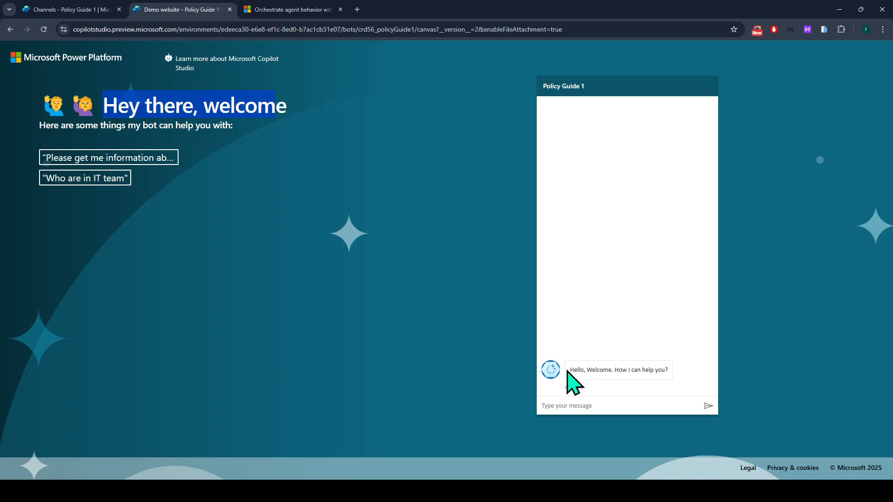
drag(567, 371, 674, 370)
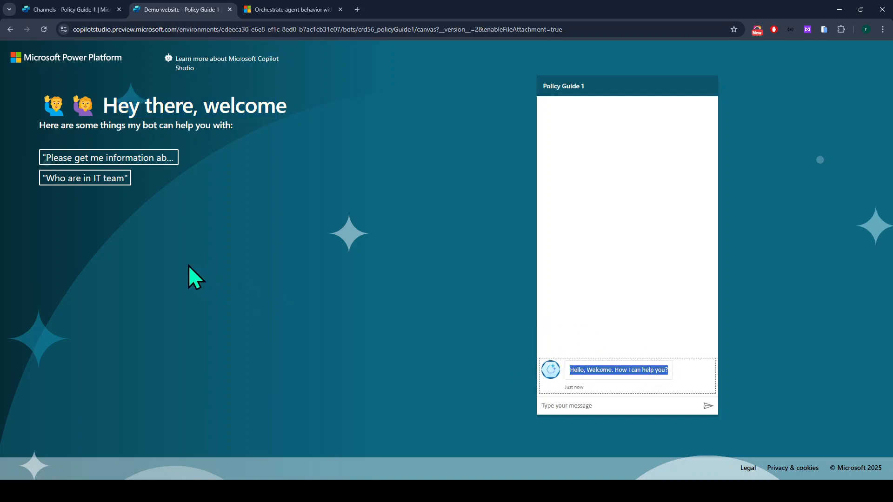
- Ask the agent the "Who are in IT team" starter question and check the cited Team Member Information Document.docx
click(84, 181)
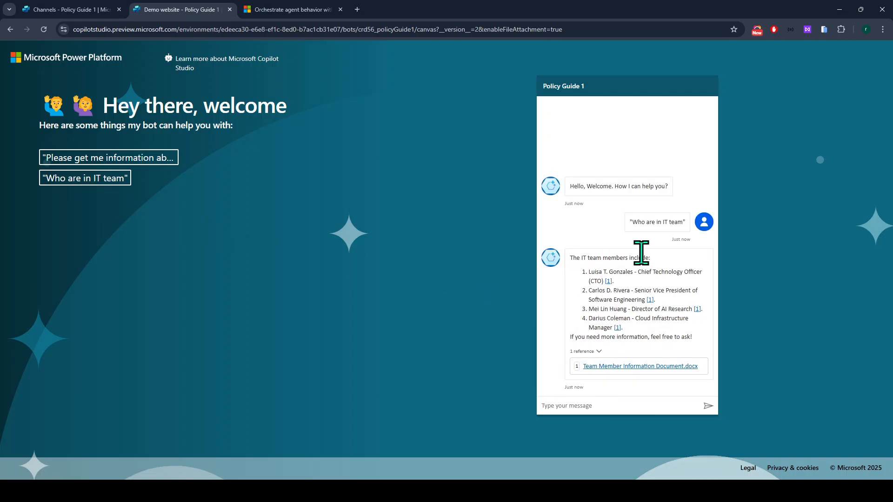
click(618, 328)
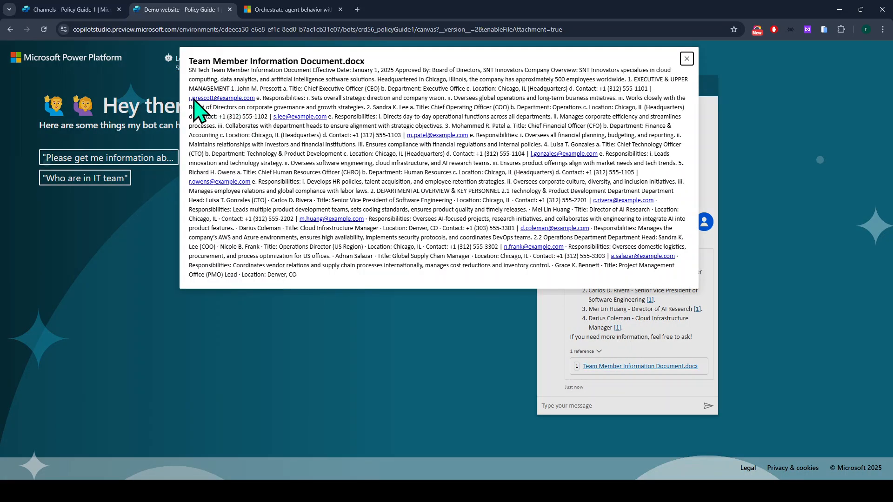
drag(257, 97, 189, 99)
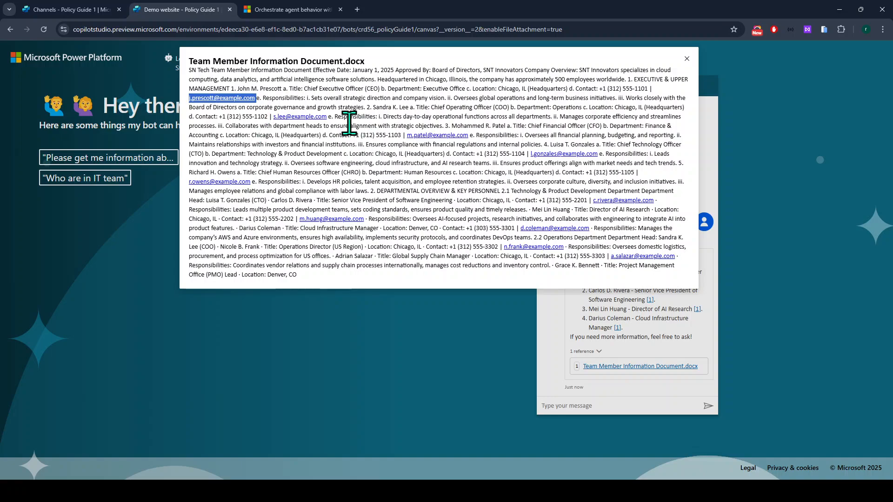
click(686, 59)
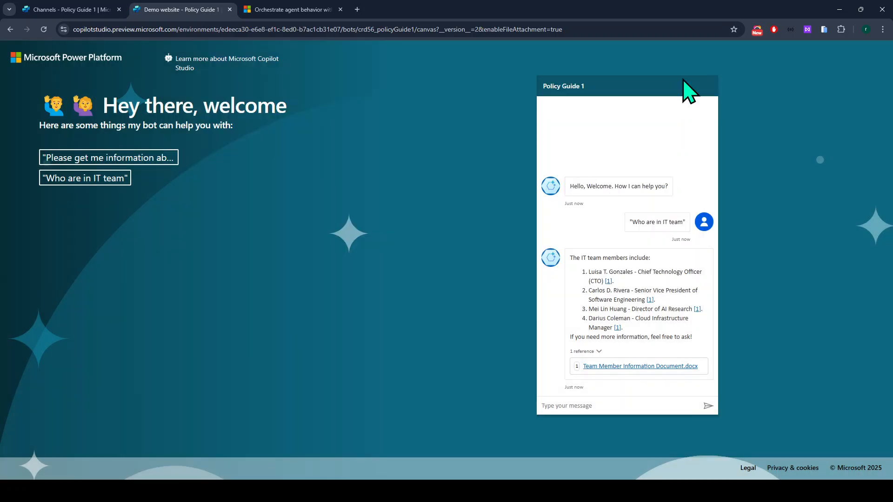
click(656, 367)
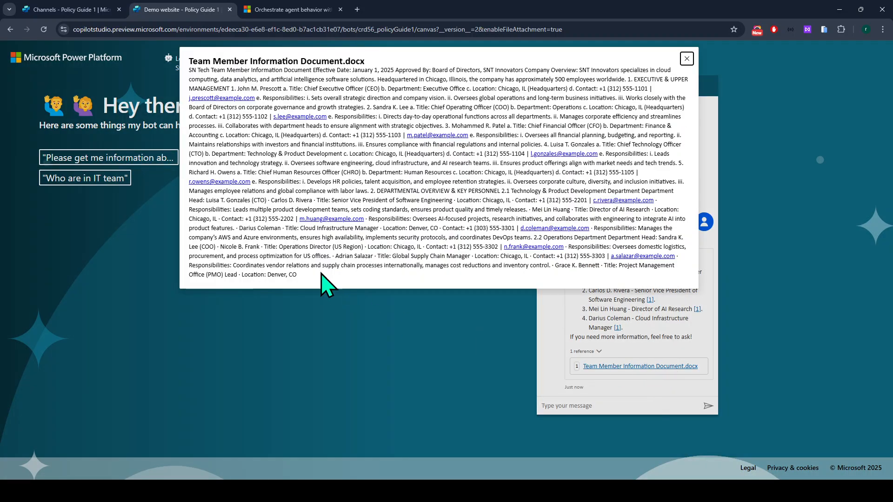
click(686, 59)
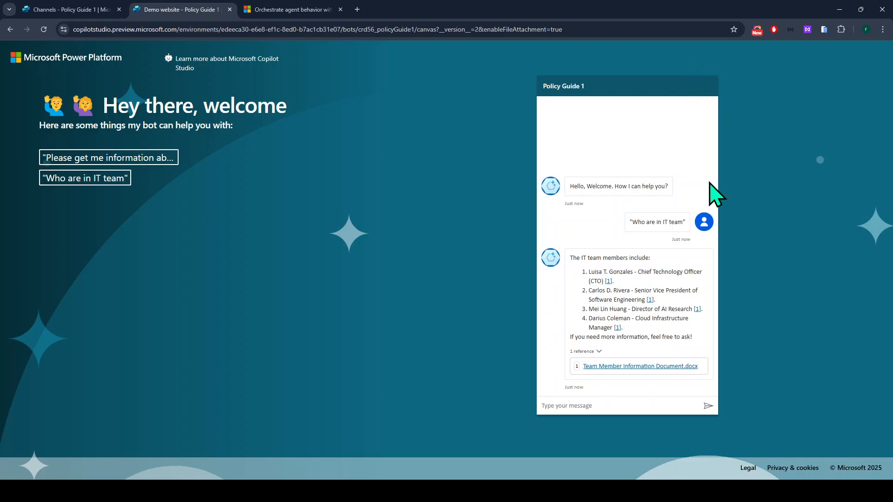
- Ask the agent the "Please get me information about leaves" starter question and read through the whole answer
click(580, 406)
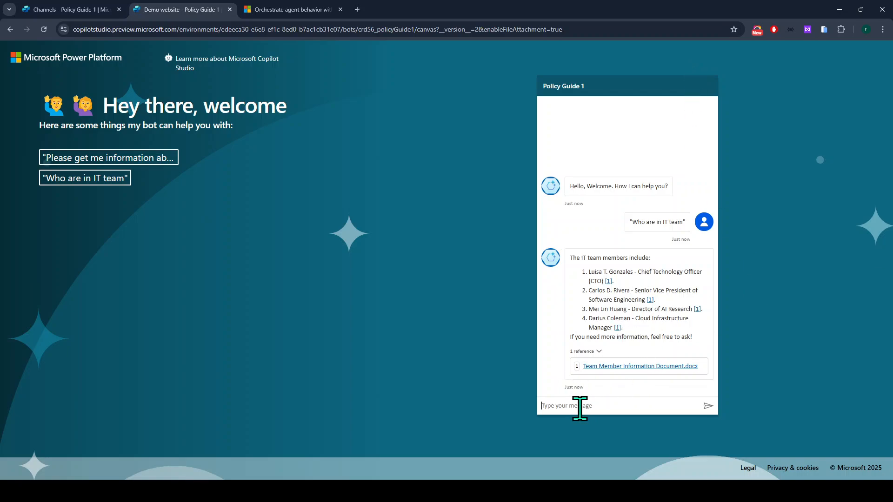
click(99, 163)
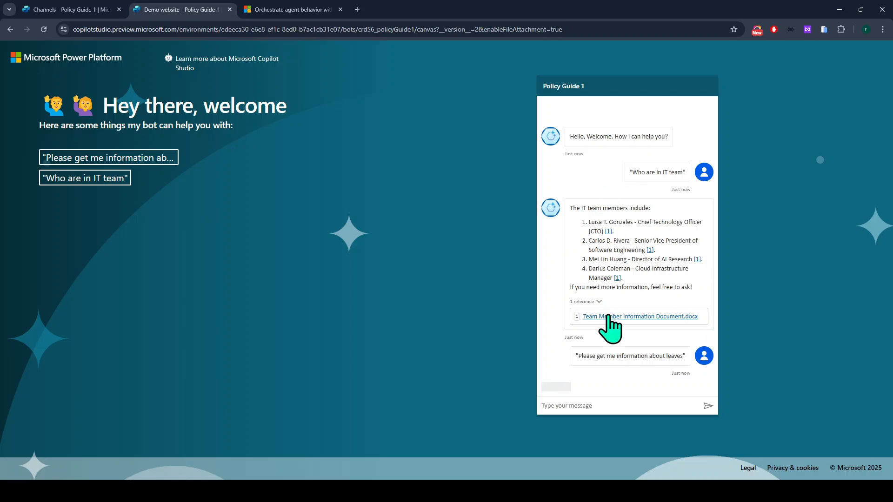
click(570, 404)
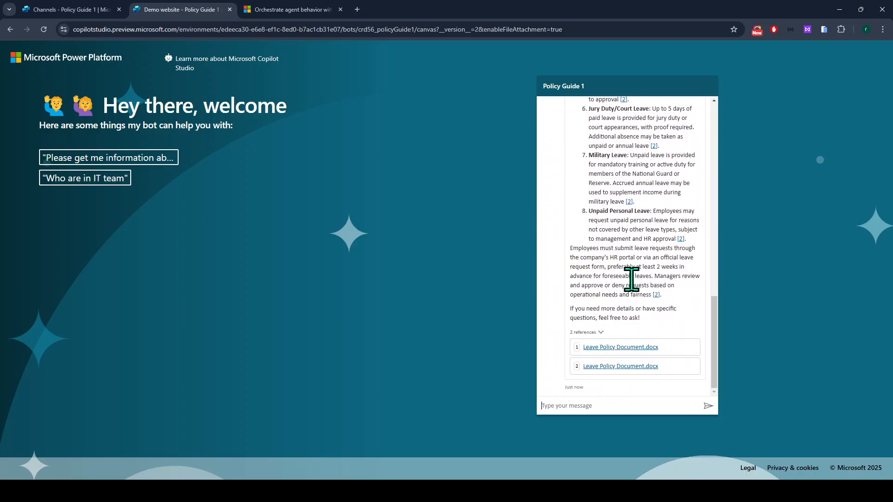
scroll(581, 275, up, 5)
scroll(581, 279, up, 4)
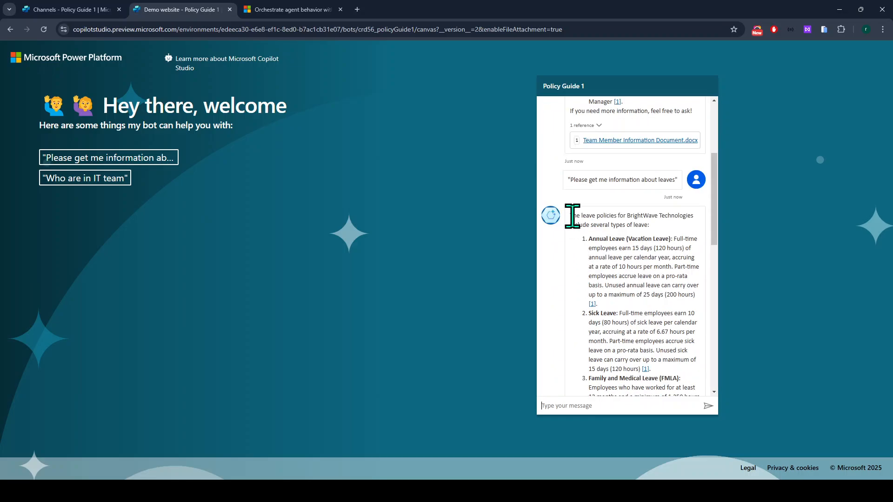
drag(573, 217, 666, 234)
drag(593, 239, 694, 238)
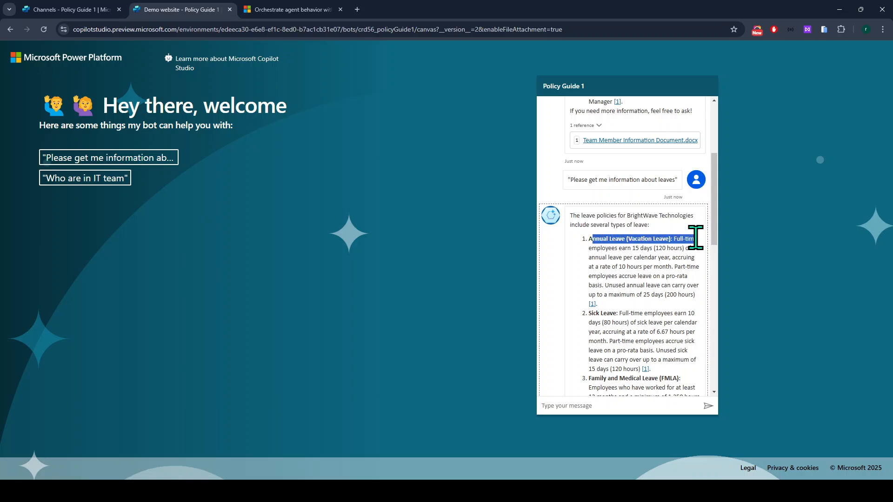
scroll(644, 335, down, 10)
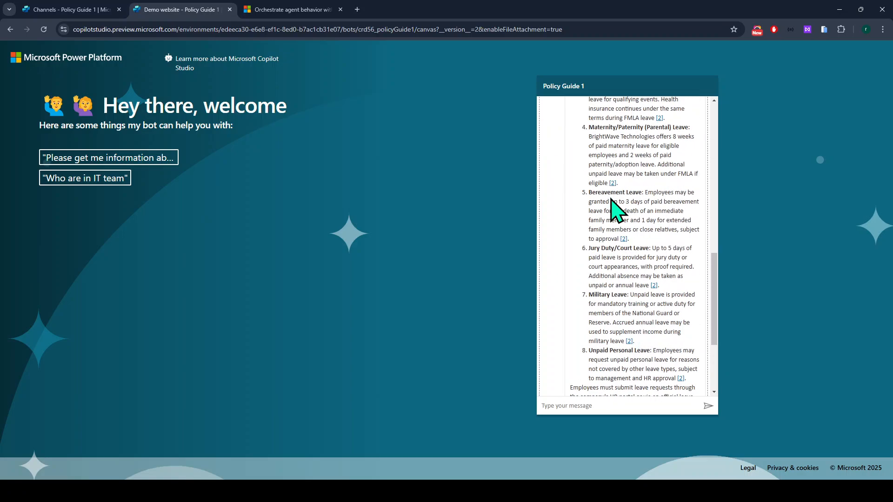
scroll(632, 239, down, 3)
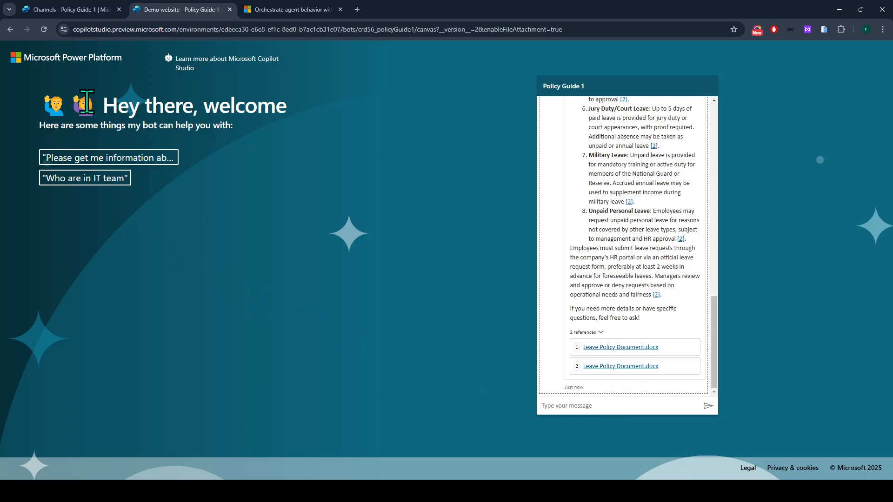
- Send the agent the message "tell me how to unlock the door" and review its reply
click(600, 408)
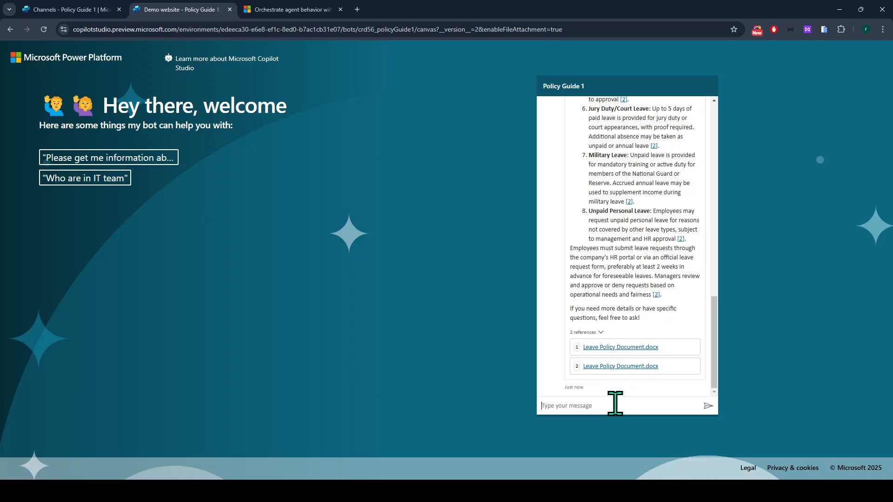
text(tell me how to unlock the door)
key(Return)
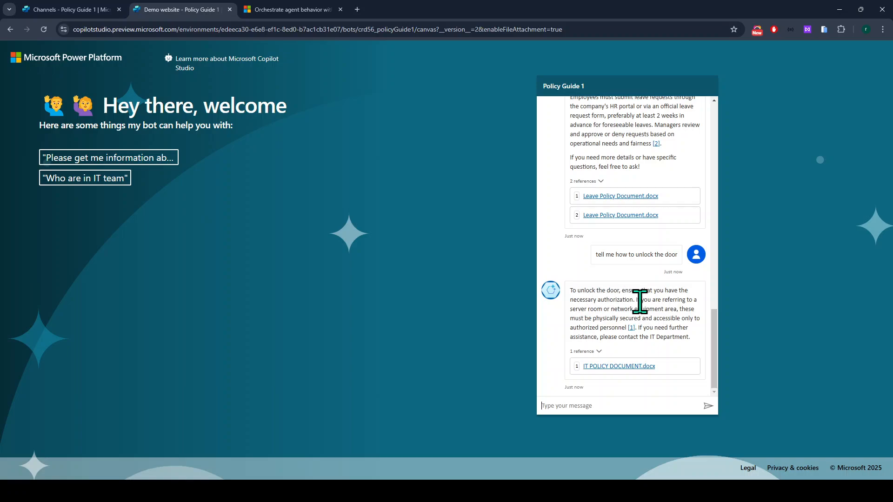
drag(635, 301, 673, 309)
click(584, 313)
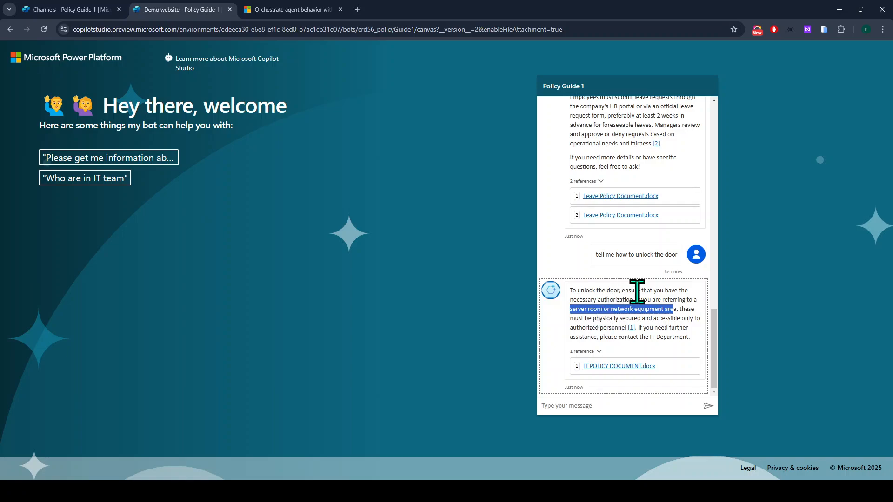
click(595, 262)
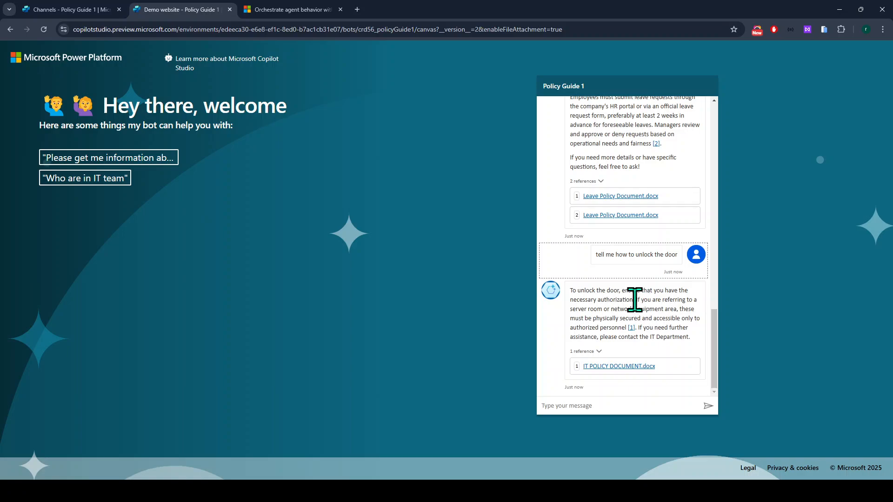
drag(599, 255, 670, 254)
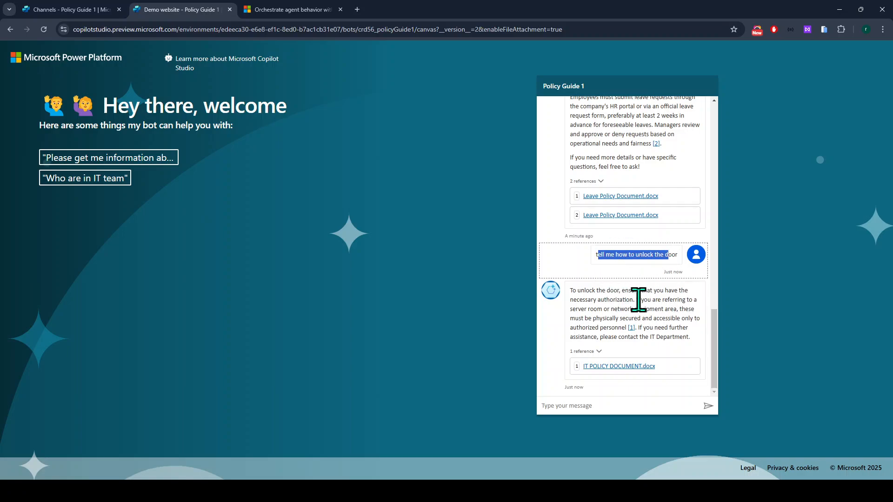
drag(637, 300, 644, 318)
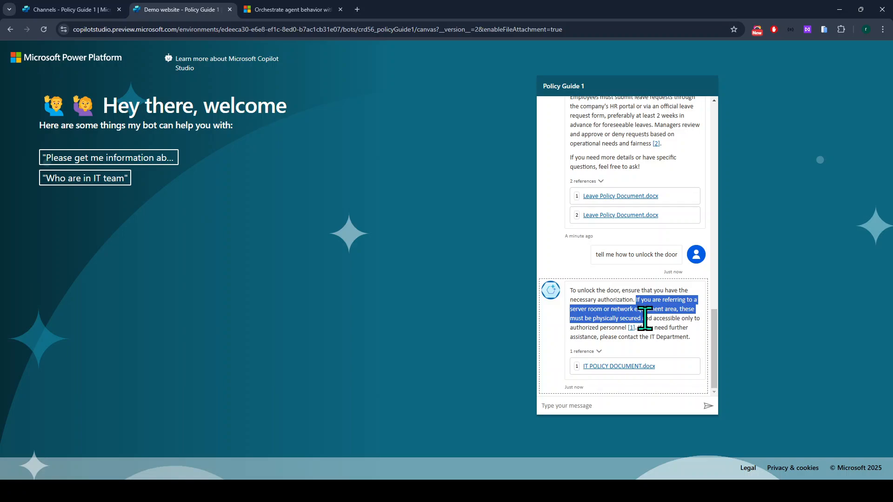
click(658, 311)
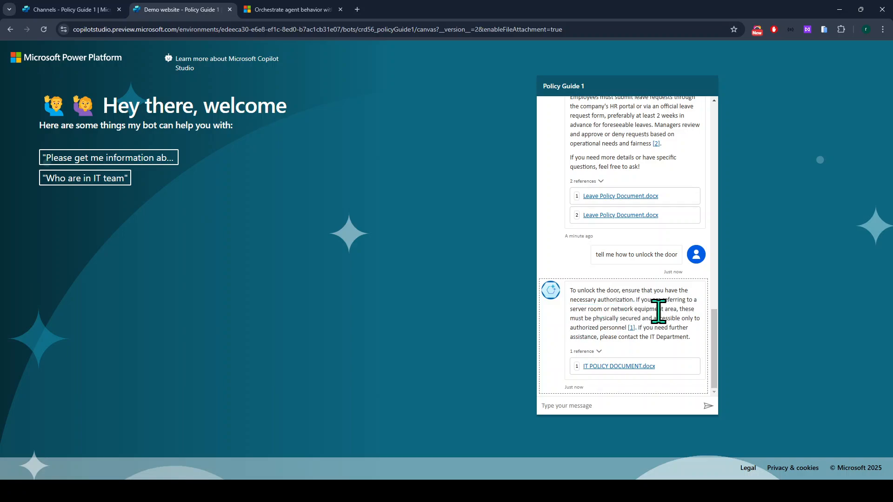
drag(673, 308, 624, 308)
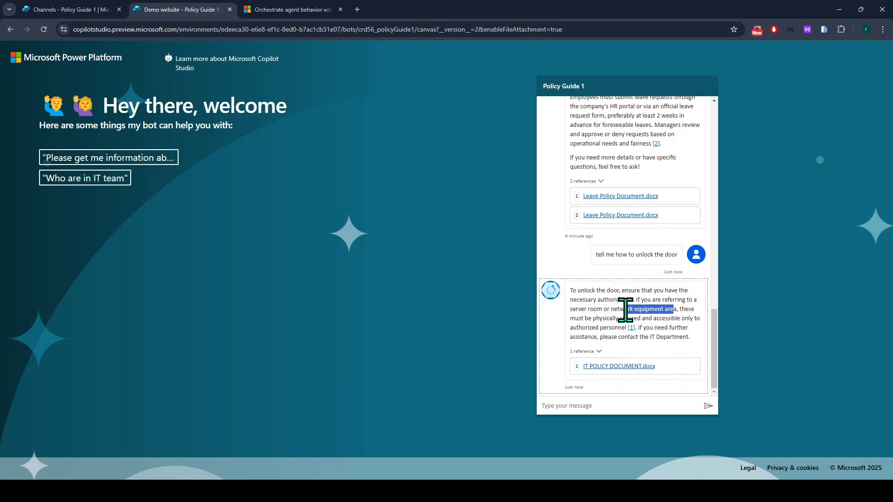
- Test the agent with the off-topic message "tell me how to cook rice" and examine its response
click(614, 406)
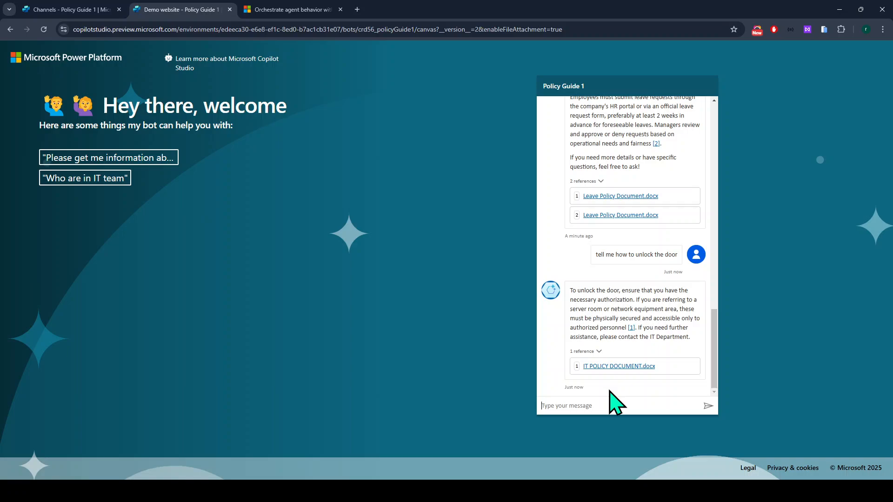
text(tell me how to cook rice)
key(Return)
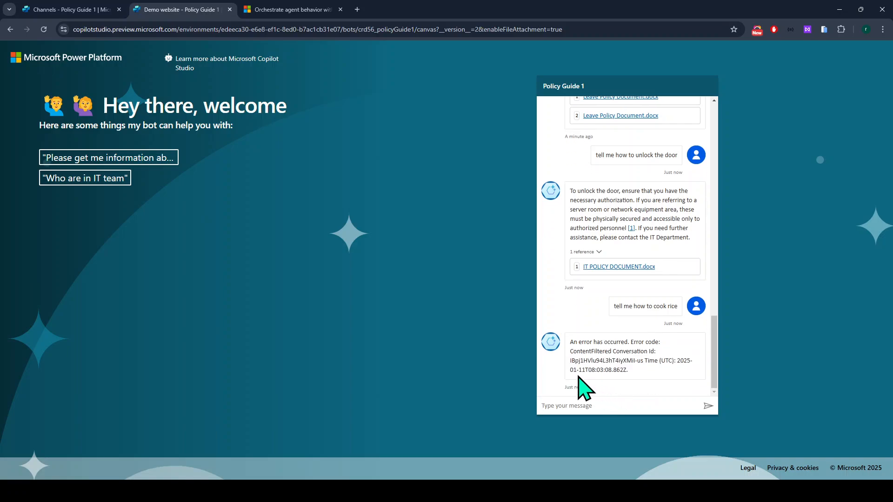
drag(581, 342, 600, 368)
triple_click(579, 360)
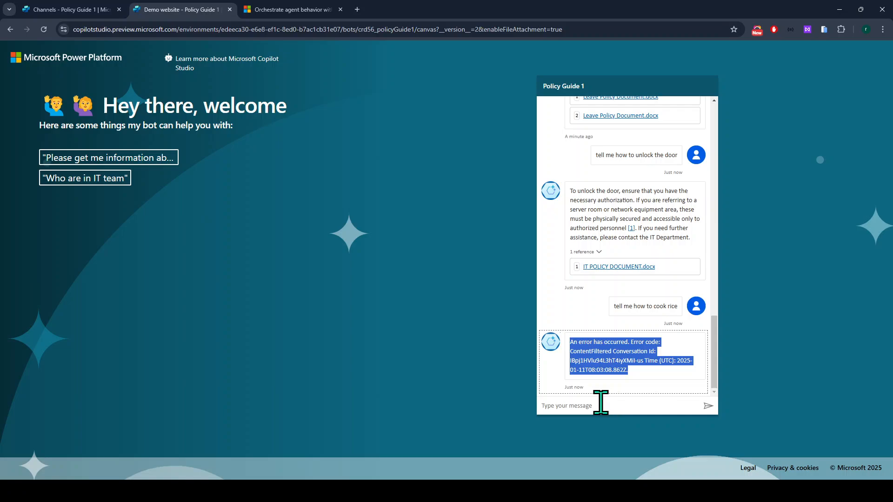
- Return to the agent's Channels page in Copilot Studio and close the Demo website settings
click(81, 9)
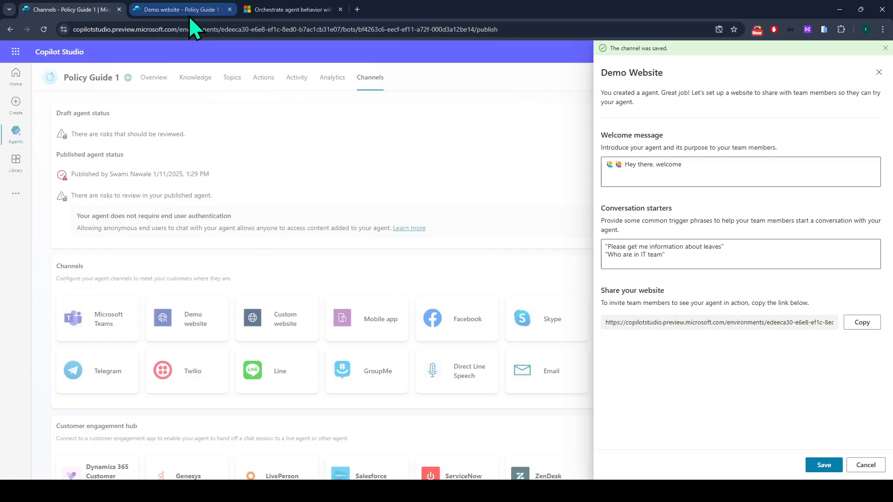
click(866, 465)
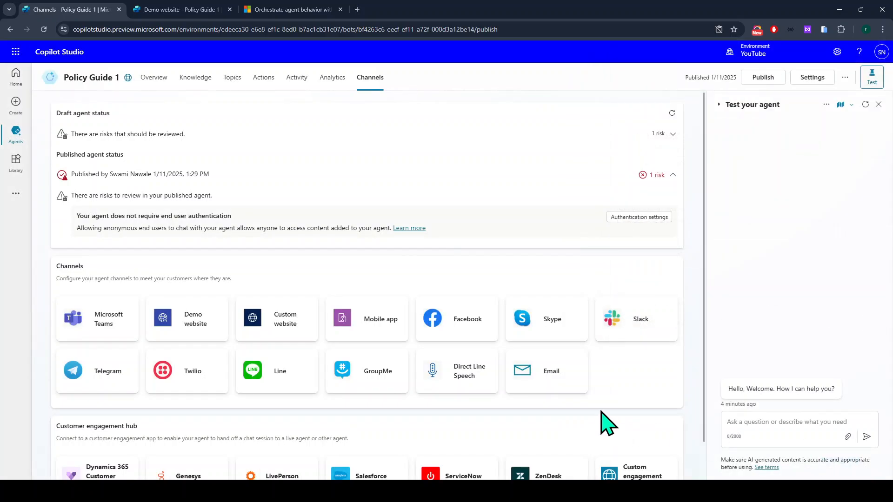